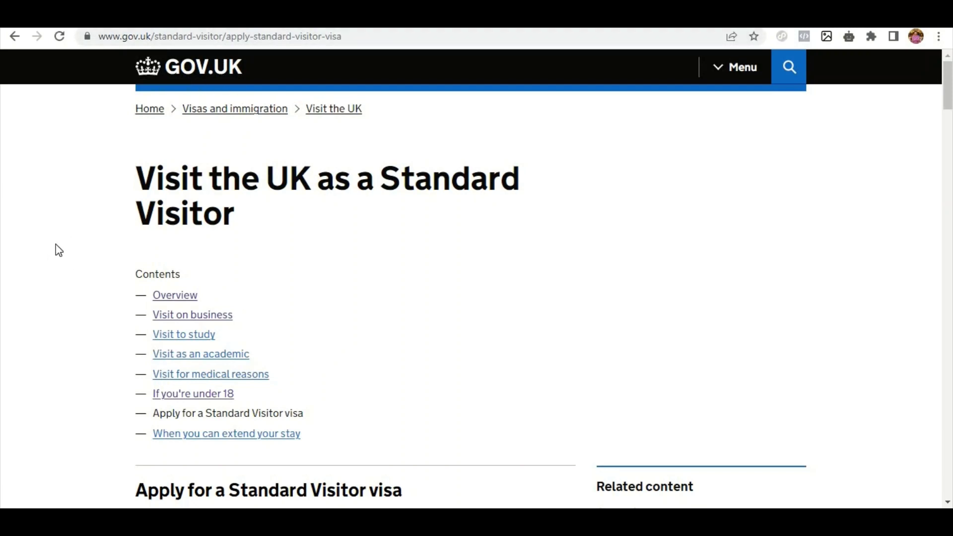
Begin an online application for a Standard Visitor visa from its Apply online section
{"action": "scroll", "coordinate": [57, 250], "scroll_direction": "down", "scroll_amount": 2}
{"action": "scroll", "coordinate": [124, 207], "scroll_direction": "up", "scroll_amount": 2}
{"action": "scroll", "coordinate": [126, 208], "scroll_direction": "down", "scroll_amount": 2}
{"action": "scroll", "coordinate": [126, 207], "scroll_direction": "down", "scroll_amount": 10}
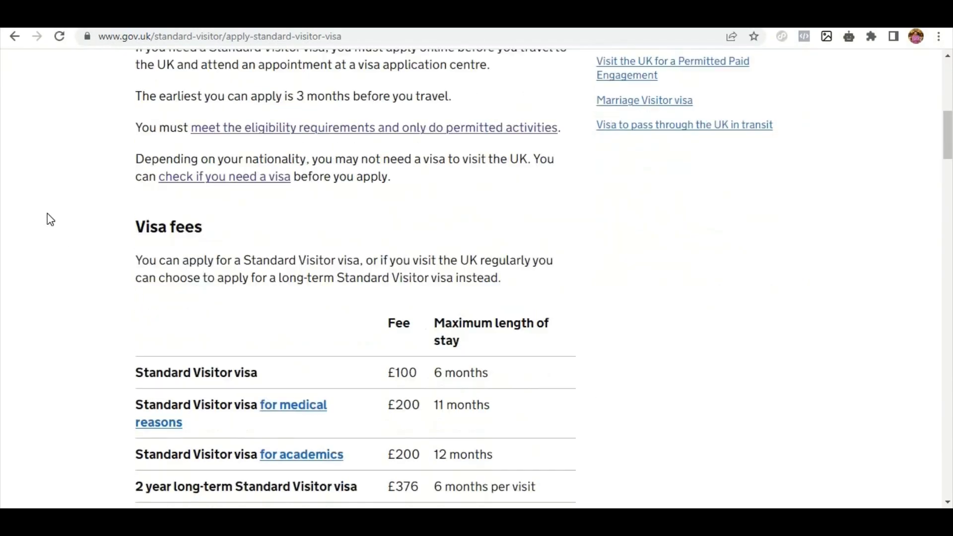
{"action": "scroll", "coordinate": [46, 213], "scroll_direction": "down", "scroll_amount": 5}
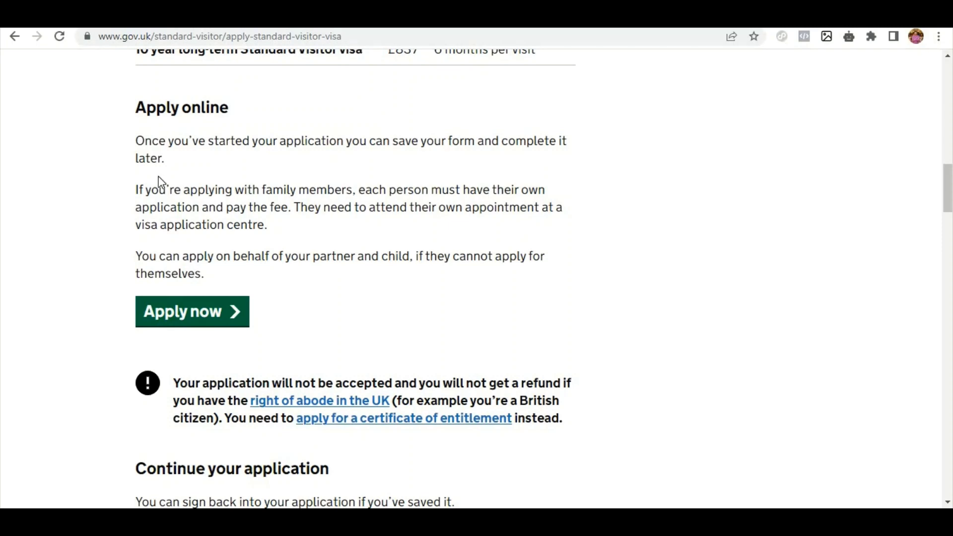
{"action": "left_click", "coordinate": [207, 323]}
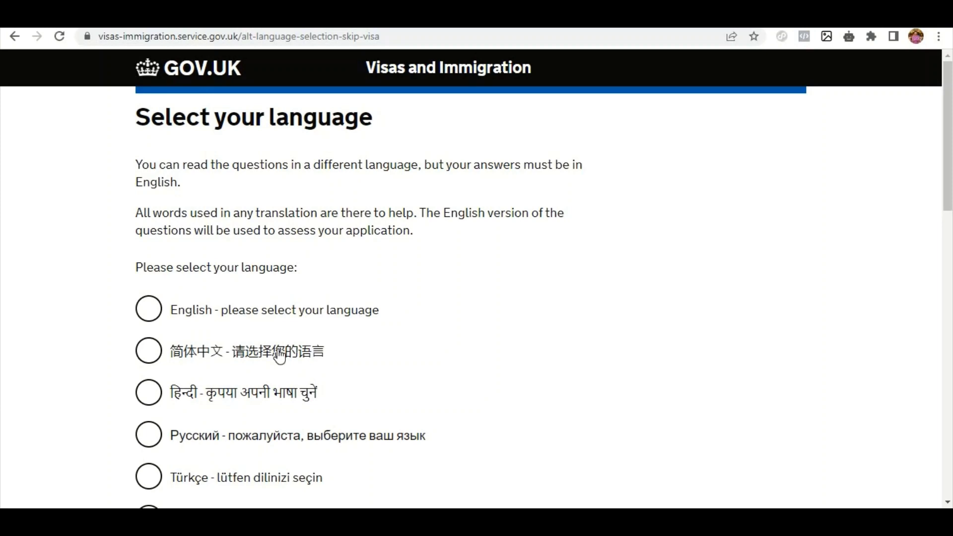
Choose English as the language for the application questions and continue
{"action": "scroll", "coordinate": [271, 357], "scroll_direction": "down", "scroll_amount": 3}
{"action": "scroll", "coordinate": [270, 357], "scroll_direction": "down", "scroll_amount": 3}
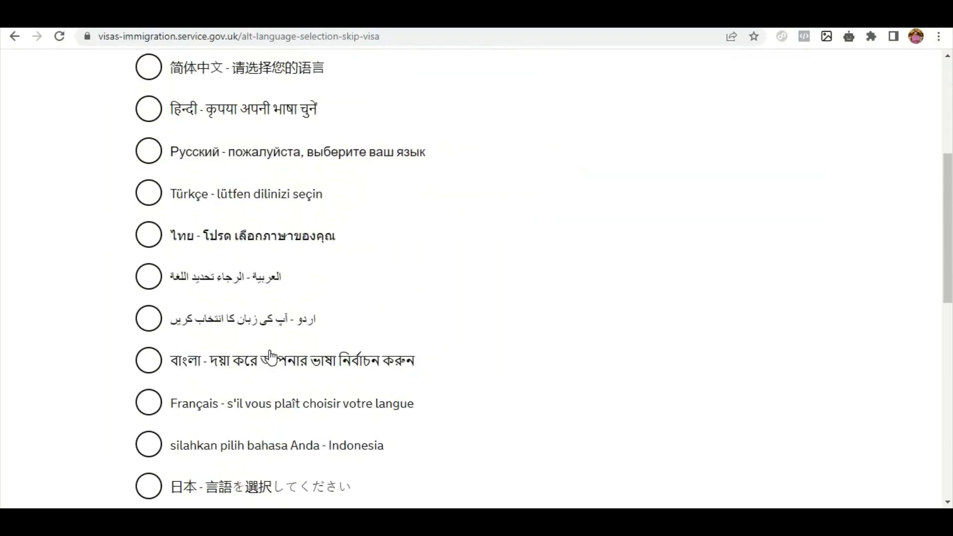
{"action": "scroll", "coordinate": [271, 362], "scroll_direction": "up", "scroll_amount": 6}
{"action": "left_click", "coordinate": [150, 310]}
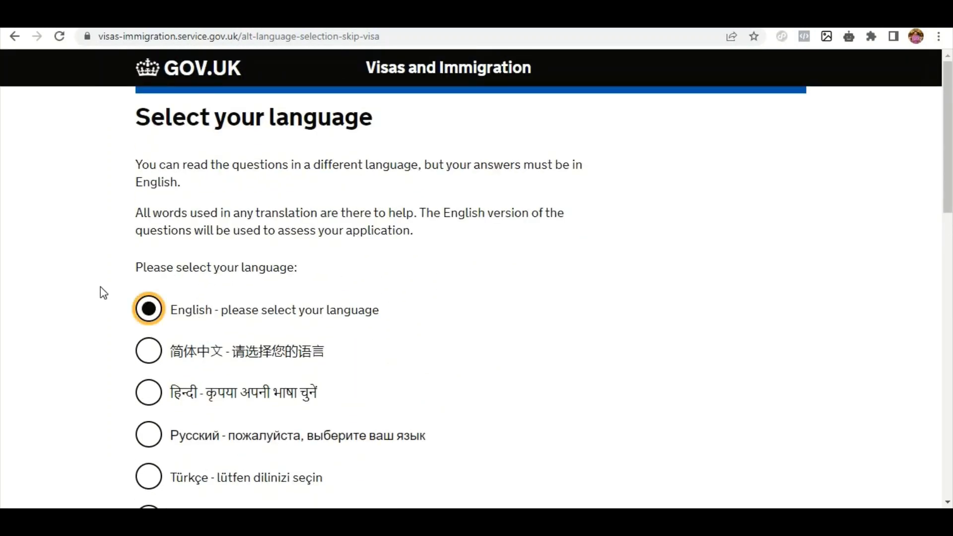
{"action": "scroll", "coordinate": [103, 285], "scroll_direction": "down", "scroll_amount": 10}
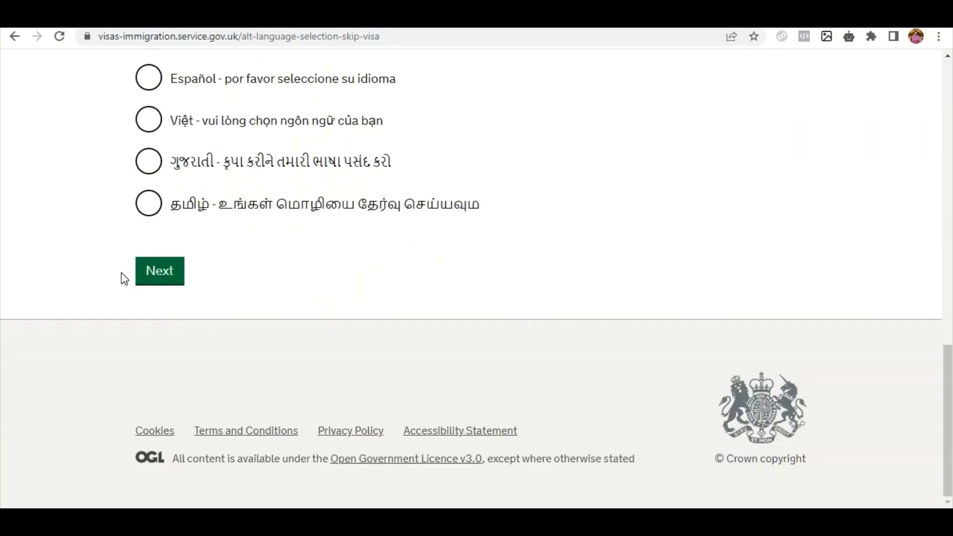
{"action": "left_click", "coordinate": [160, 270]}
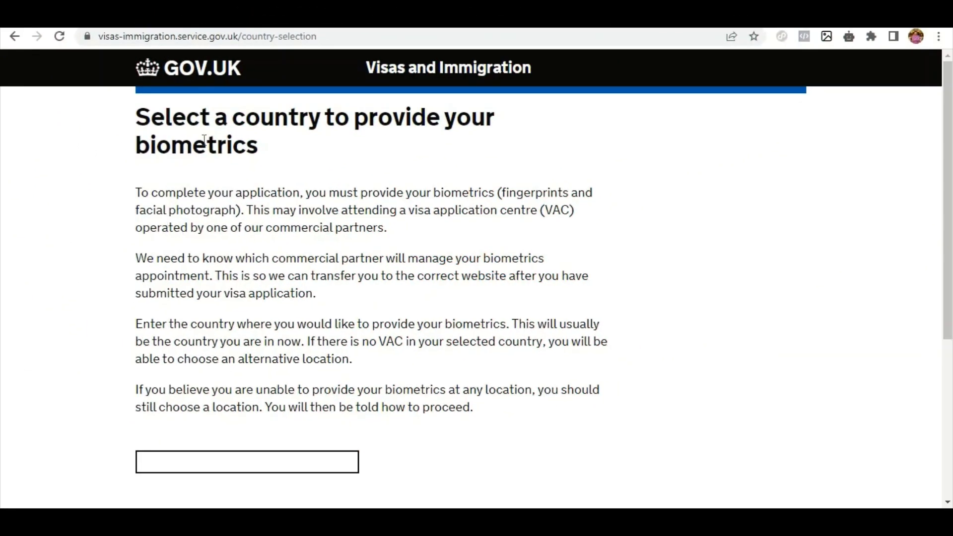
Select Pakistan as the country for providing biometrics and continue
{"action": "scroll", "coordinate": [180, 278], "scroll_direction": "down", "scroll_amount": 1}
{"action": "scroll", "coordinate": [181, 278], "scroll_direction": "up", "scroll_amount": 1}
{"action": "scroll", "coordinate": [174, 377], "scroll_direction": "down", "scroll_amount": 1}
{"action": "left_click", "coordinate": [179, 398]}
{"action": "type", "text": "paki"}
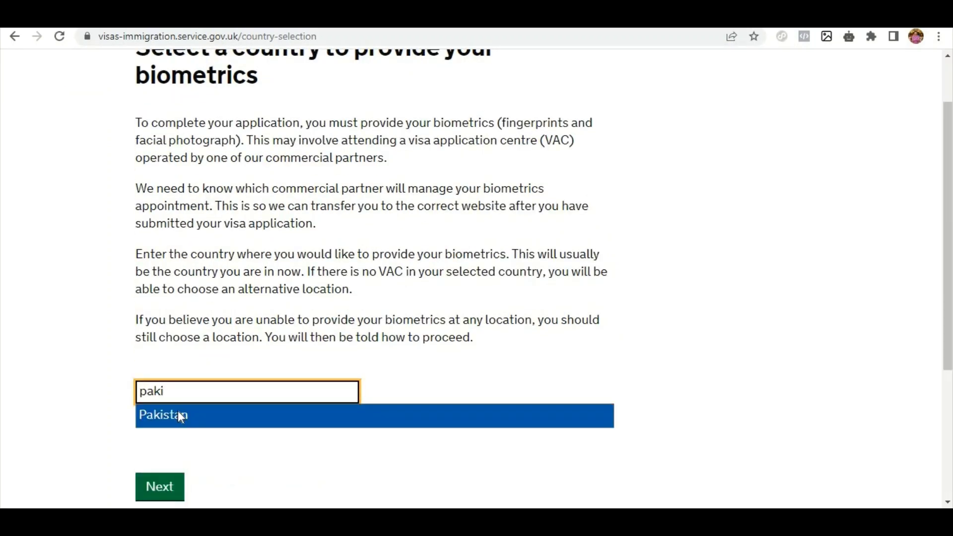
{"action": "left_click", "coordinate": [178, 412]}
{"action": "scroll", "coordinate": [159, 422], "scroll_direction": "down", "scroll_amount": 1}
{"action": "left_click", "coordinate": [160, 392]}
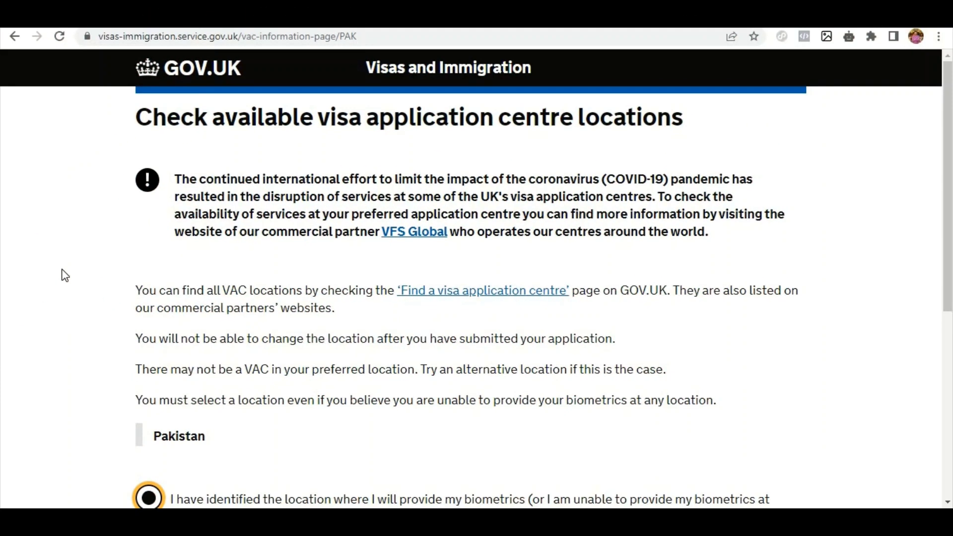
Review the visa application centre information and continue with the option that the biometrics location in Pakistan has been identified
{"action": "scroll", "coordinate": [63, 273], "scroll_direction": "down", "scroll_amount": 1}
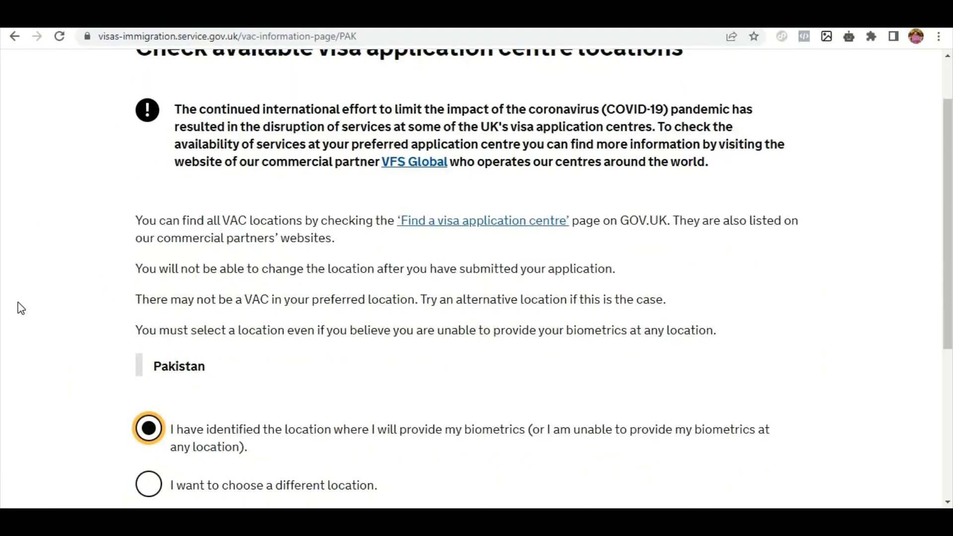
{"action": "scroll", "coordinate": [130, 210], "scroll_direction": "up", "scroll_amount": 1}
{"action": "scroll", "coordinate": [95, 329], "scroll_direction": "down", "scroll_amount": 1}
{"action": "scroll", "coordinate": [144, 411], "scroll_direction": "down", "scroll_amount": 1}
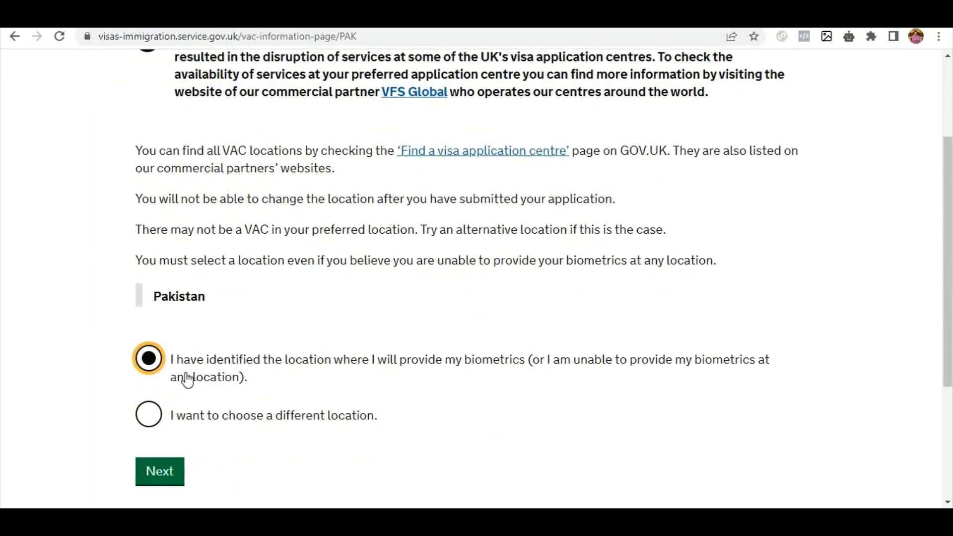
{"action": "scroll", "coordinate": [159, 268], "scroll_direction": "down", "scroll_amount": 1}
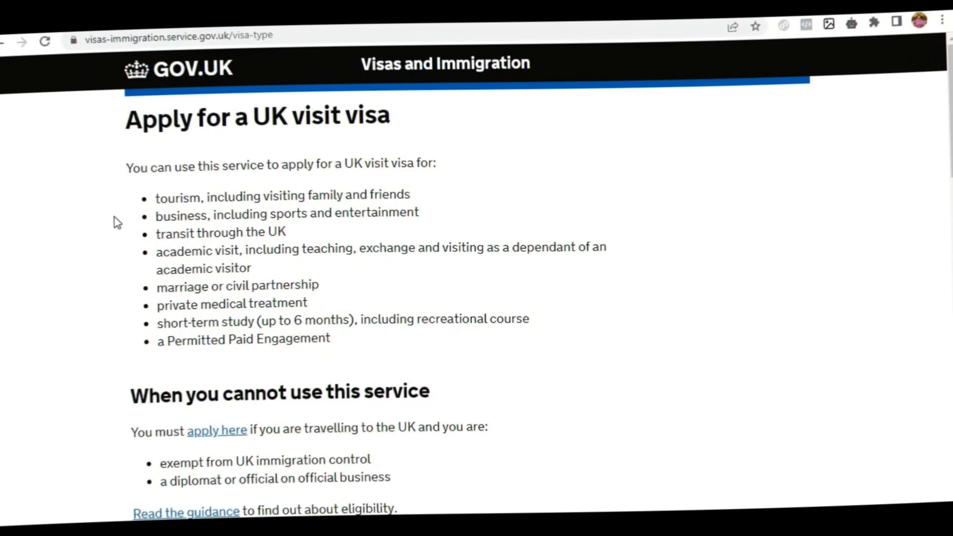
Go through the UK visit visa service information and start the application form
{"action": "scroll", "coordinate": [117, 223], "scroll_direction": "down", "scroll_amount": 8}
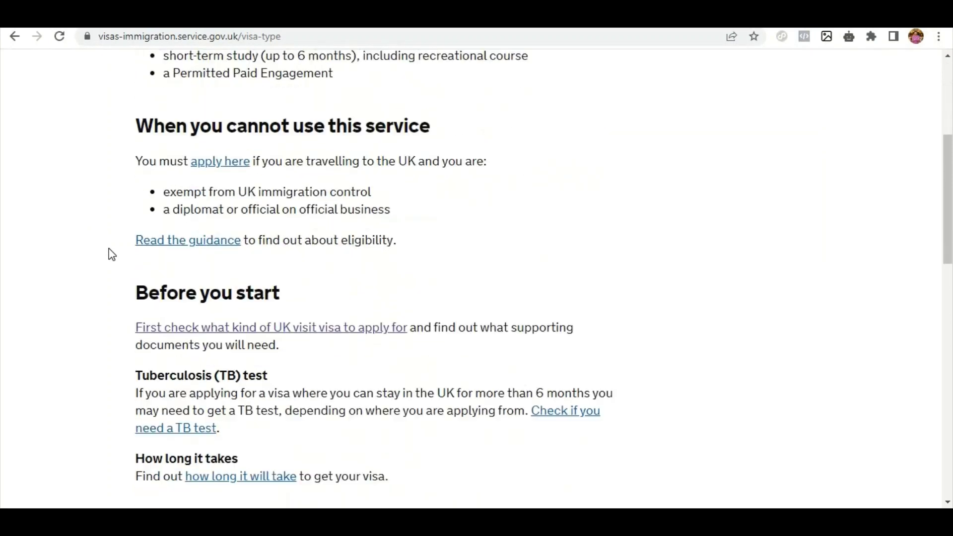
{"action": "scroll", "coordinate": [111, 254], "scroll_direction": "down", "scroll_amount": 13}
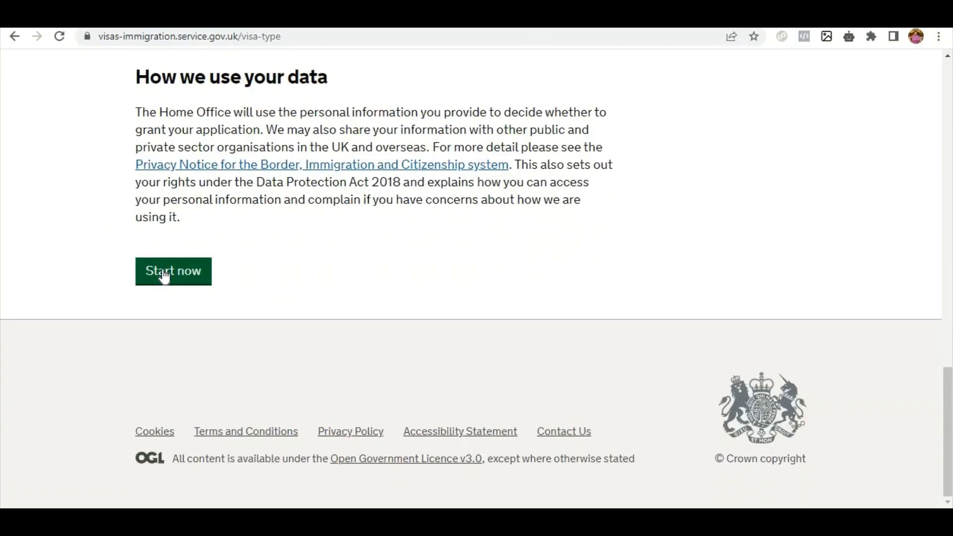
{"action": "left_click", "coordinate": [164, 275]}
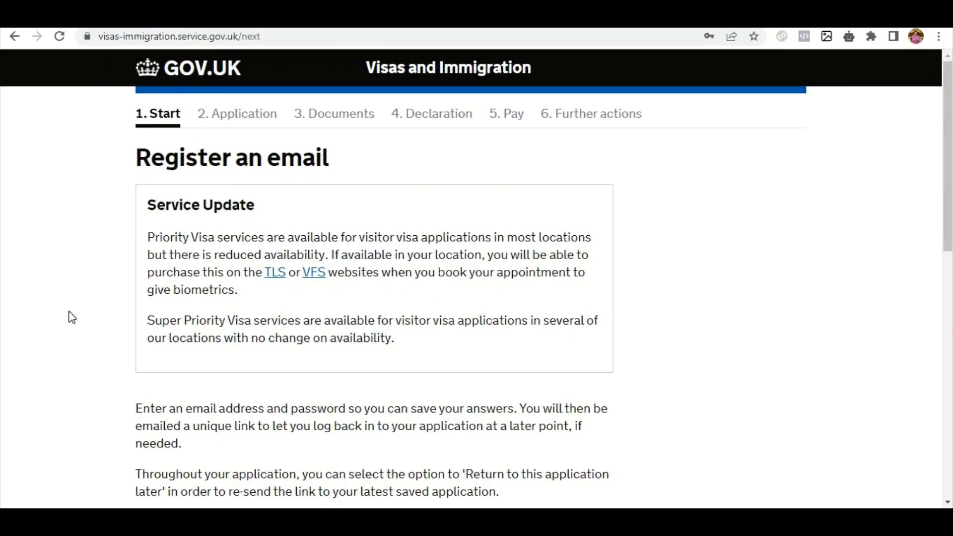
State that the registered email address belongs to You, answer No to having another email address, and save both answers
{"action": "scroll", "coordinate": [92, 285], "scroll_direction": "down", "scroll_amount": 5}
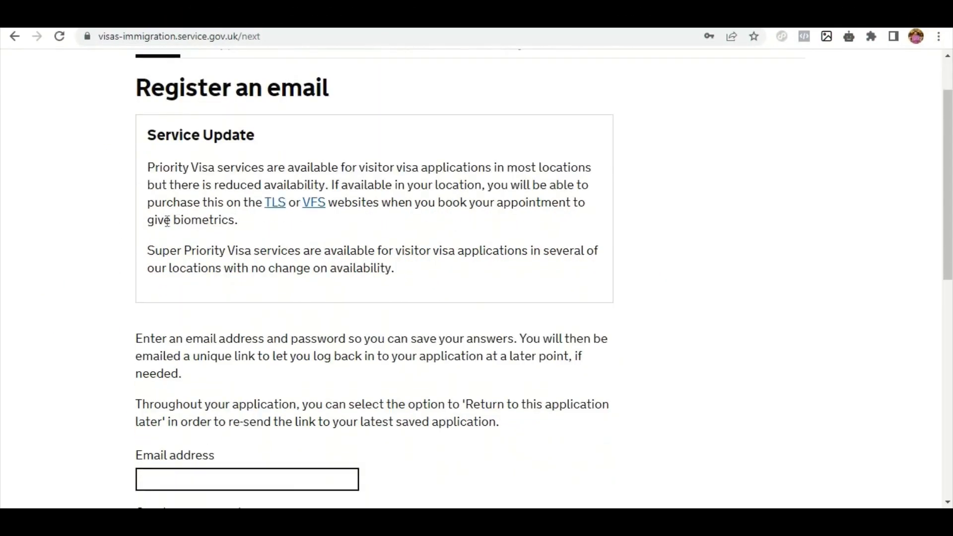
{"action": "scroll", "coordinate": [83, 255], "scroll_direction": "down", "scroll_amount": 3}
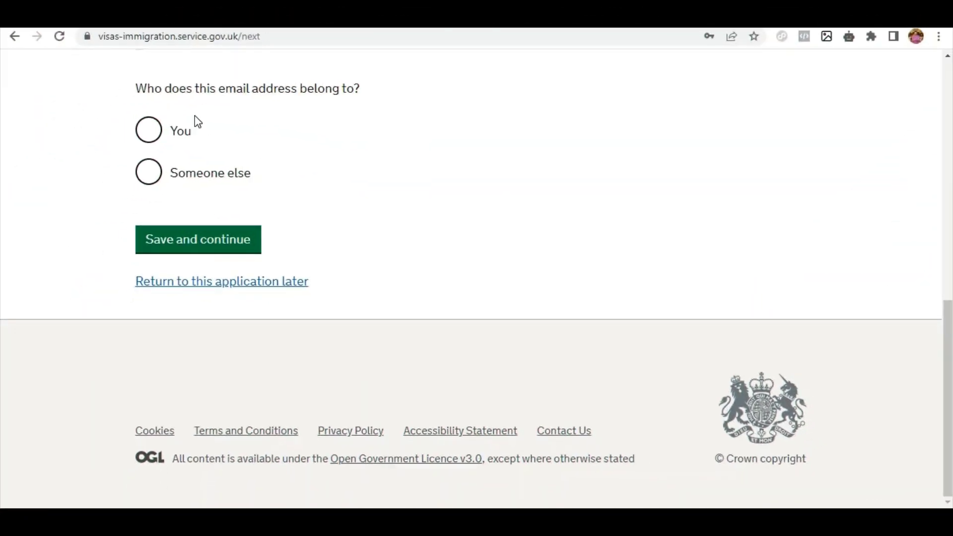
{"action": "left_click", "coordinate": [149, 138]}
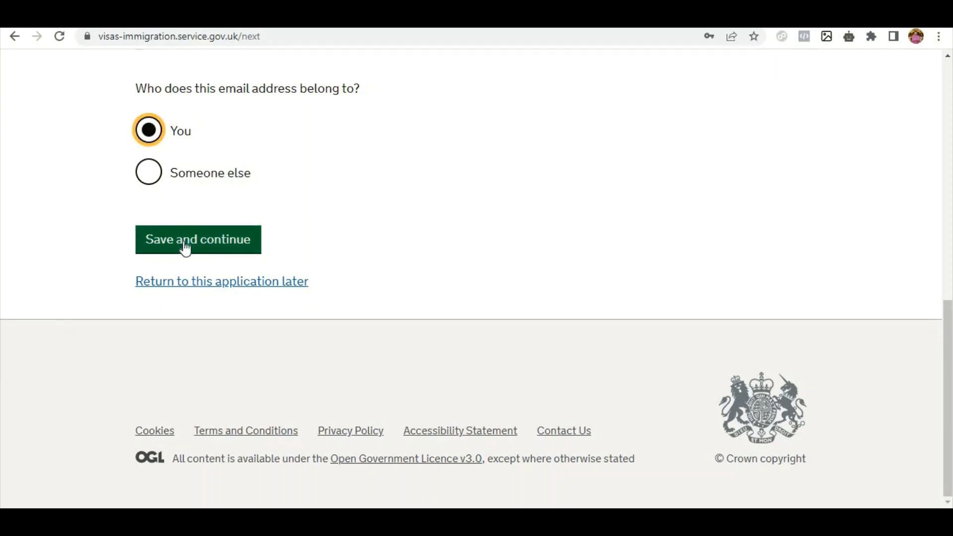
{"action": "left_click", "coordinate": [184, 245]}
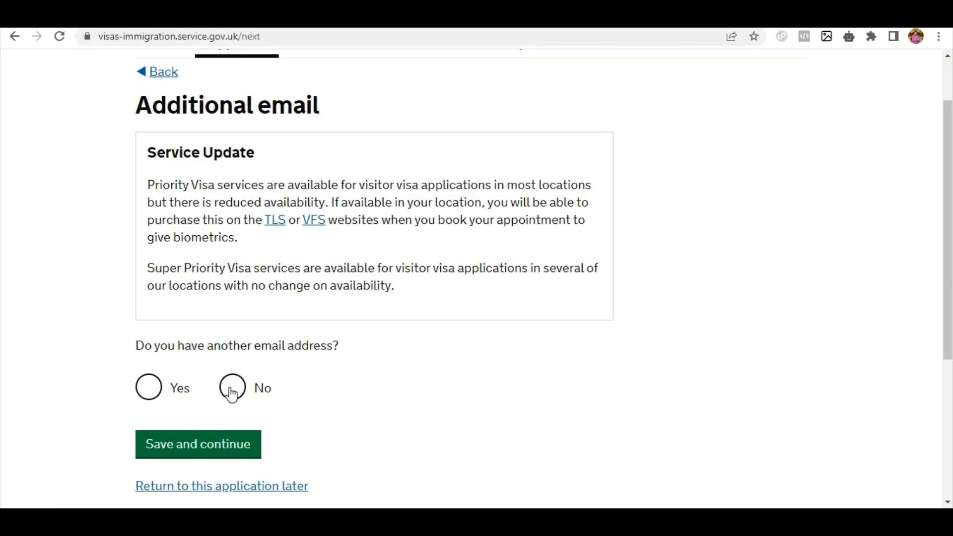
{"action": "left_click", "coordinate": [232, 392]}
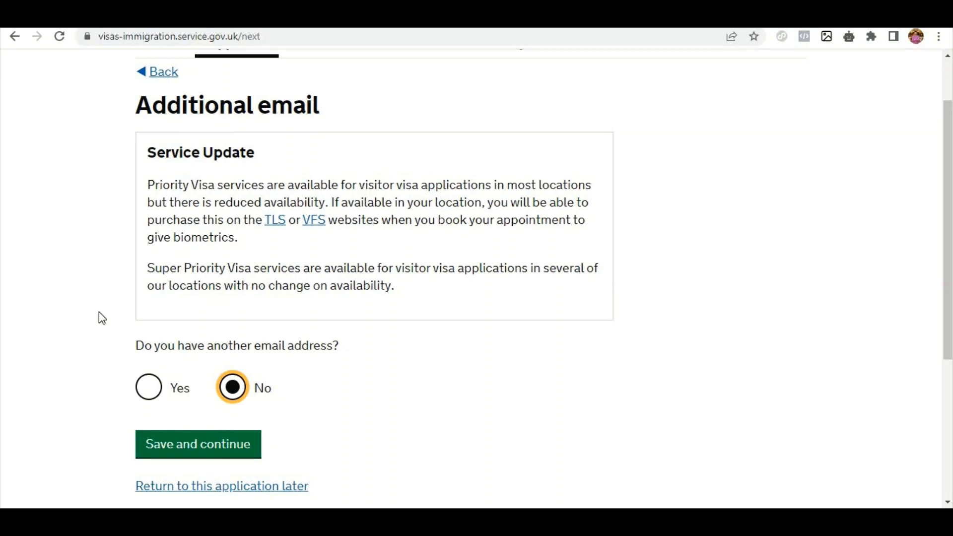
{"action": "left_click", "coordinate": [208, 450]}
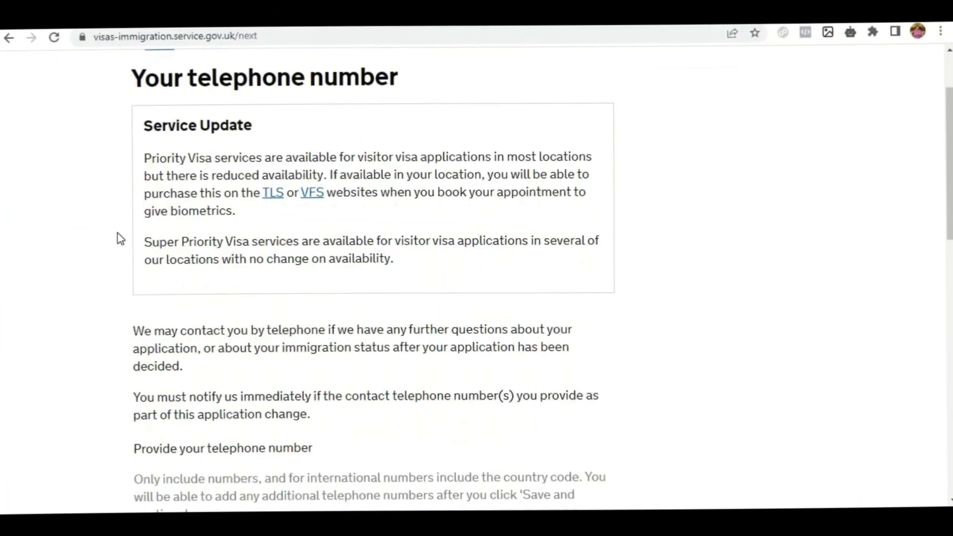
Mark the telephone number as a mobile for use whilst out of the UK, and declare no other telephone numbers
{"action": "scroll", "coordinate": [183, 362], "scroll_direction": "down", "scroll_amount": 5}
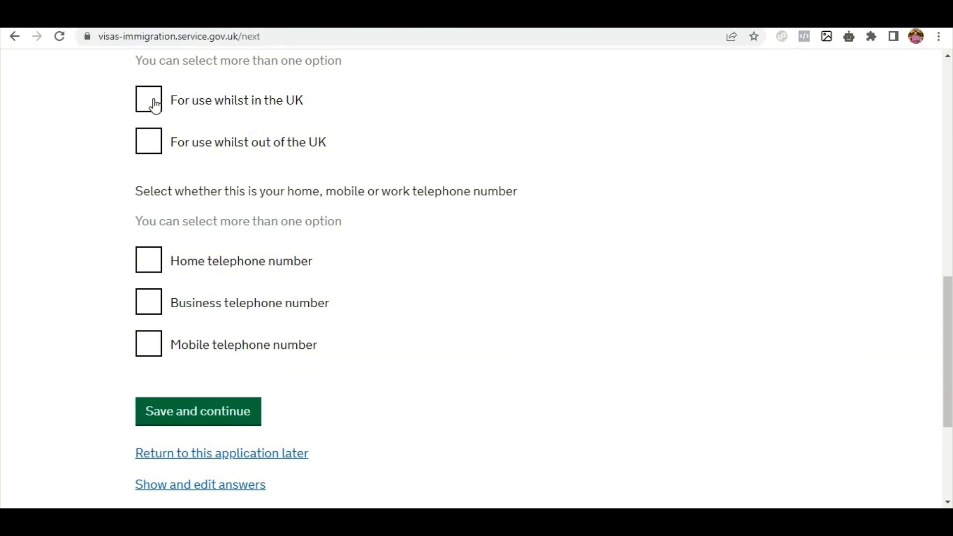
{"action": "left_click", "coordinate": [152, 145]}
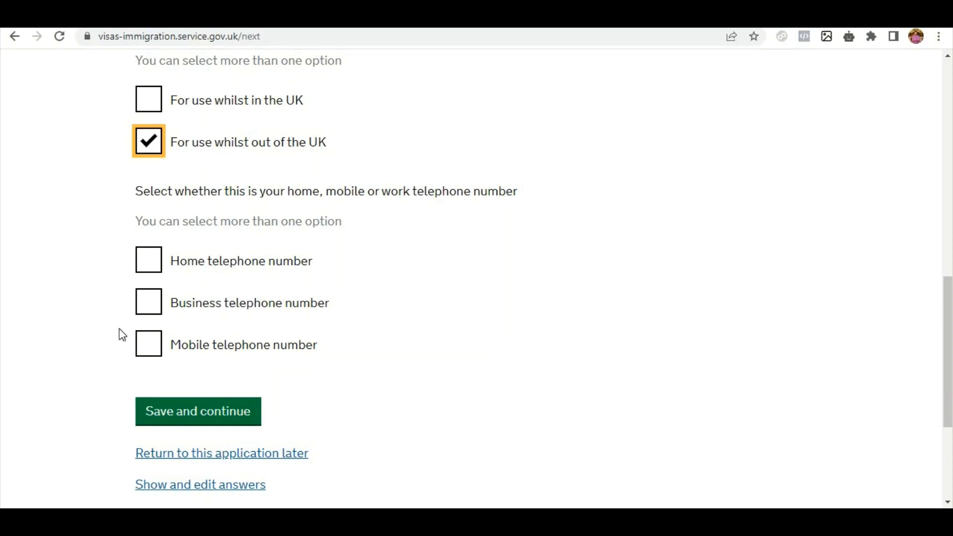
{"action": "left_click", "coordinate": [152, 352]}
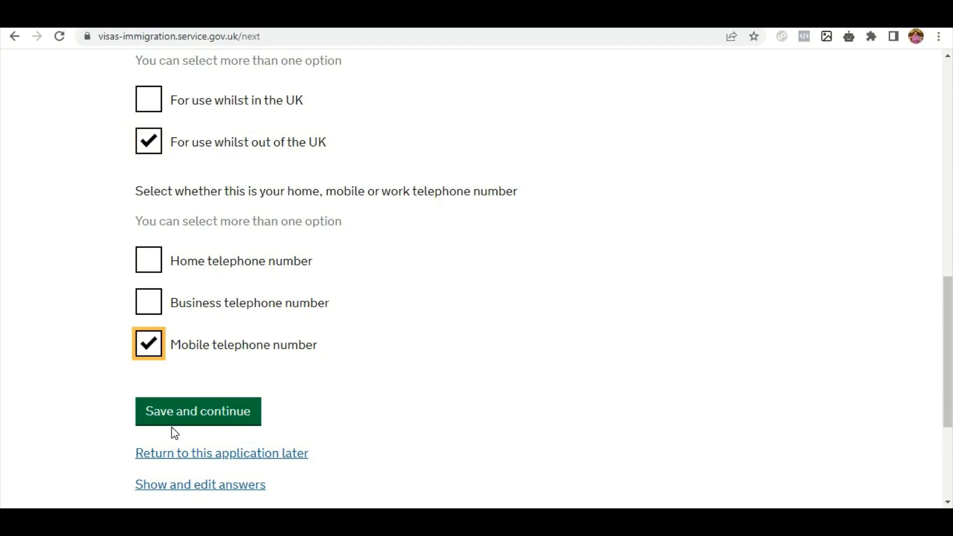
{"action": "left_click", "coordinate": [212, 420]}
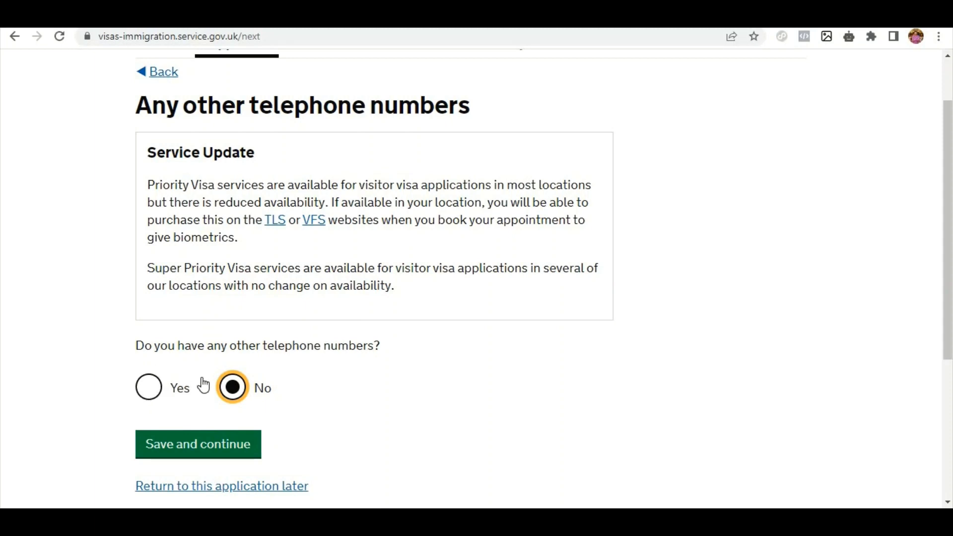
{"action": "left_click", "coordinate": [189, 445]}
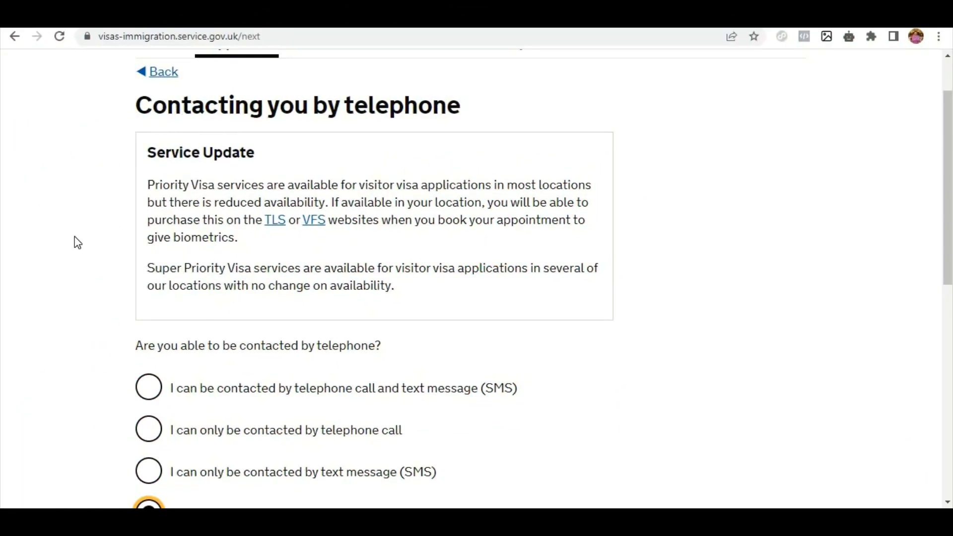
Set the contact preference to both telephone call and text message (SMS) and save it
{"action": "scroll", "coordinate": [90, 248], "scroll_direction": "down", "scroll_amount": 3}
{"action": "left_click", "coordinate": [153, 257]}
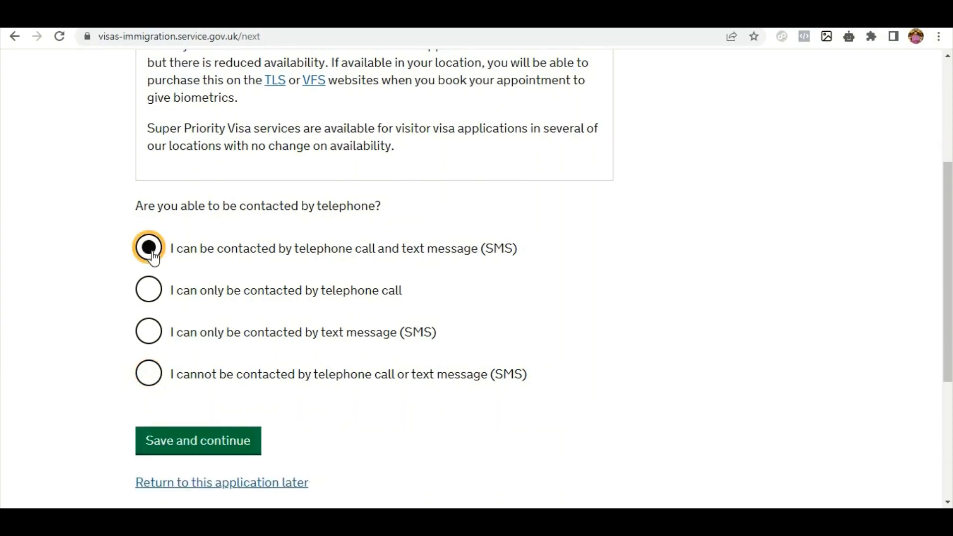
{"action": "scroll", "coordinate": [374, 270], "scroll_direction": "down", "scroll_amount": 2}
{"action": "left_click", "coordinate": [186, 385]}
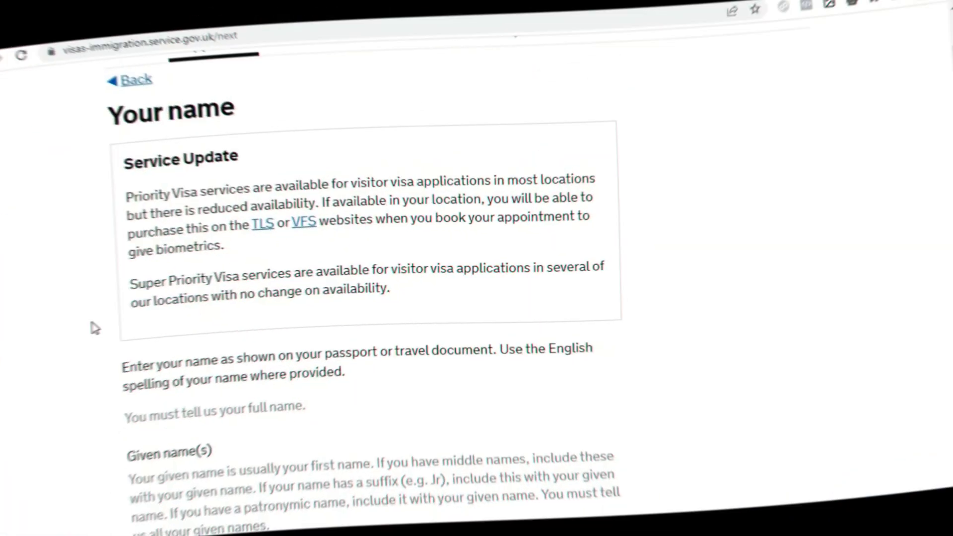
Fill in the applicant's given and family names, and answer No to being known by another name
{"action": "scroll", "coordinate": [109, 305], "scroll_direction": "down", "scroll_amount": 5}
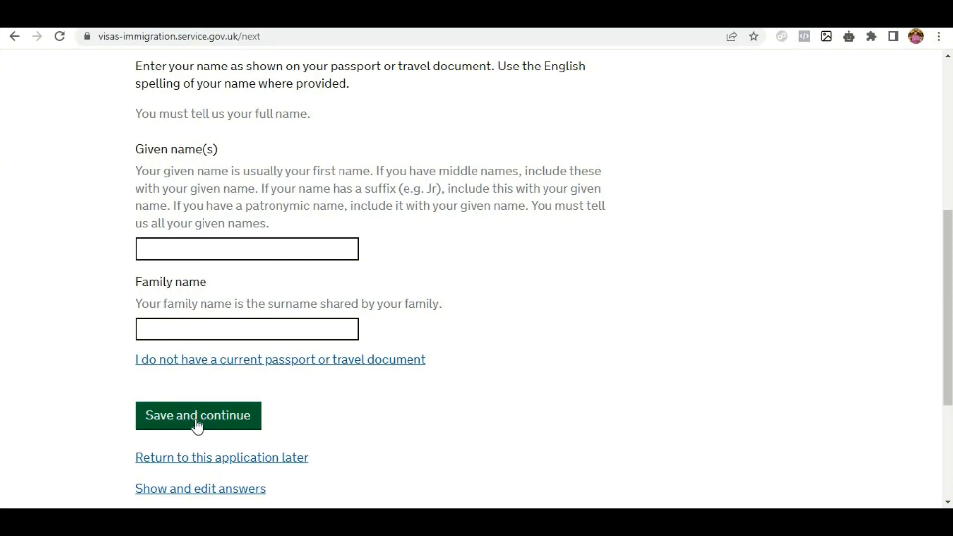
{"action": "left_click", "coordinate": [189, 247]}
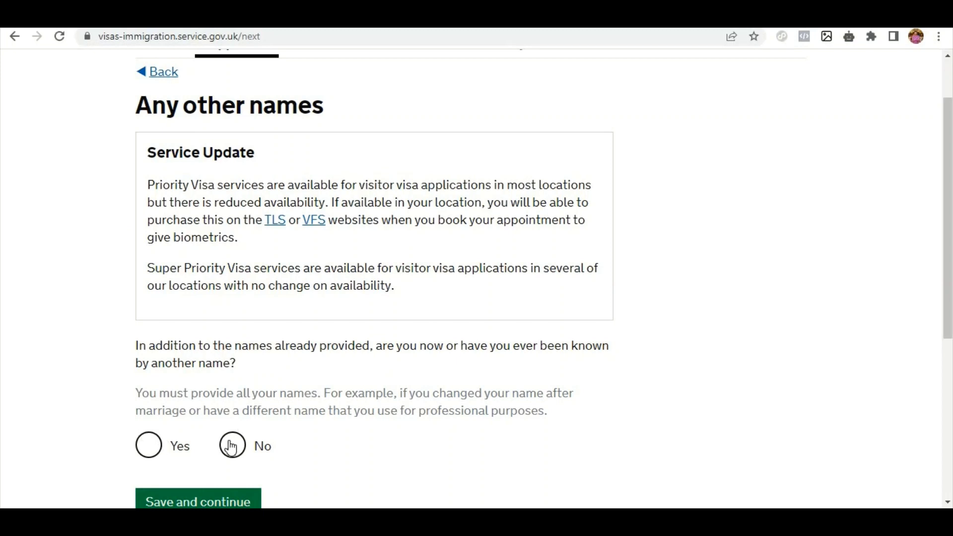
{"action": "scroll", "coordinate": [91, 362], "scroll_direction": "down", "scroll_amount": 1}
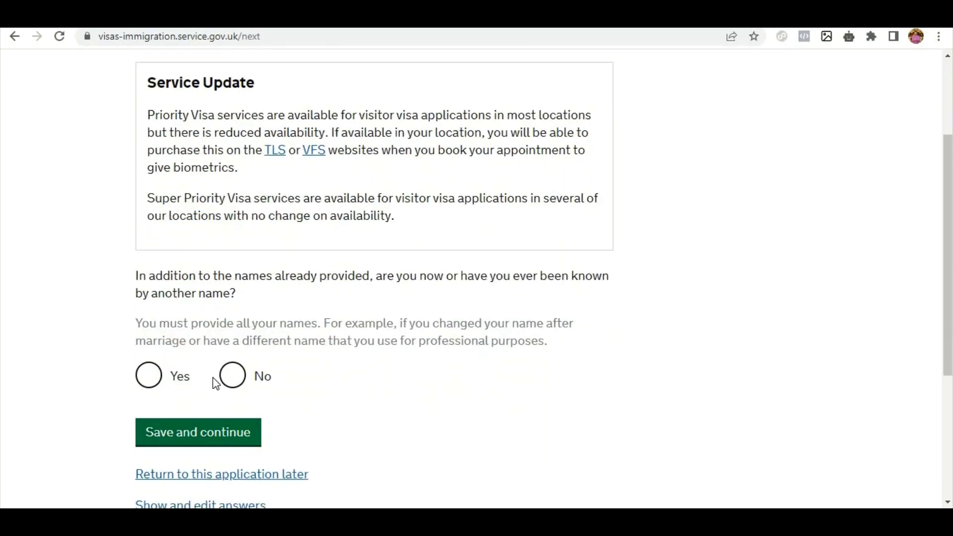
{"action": "left_click", "coordinate": [232, 383]}
{"action": "left_click", "coordinate": [174, 440]}
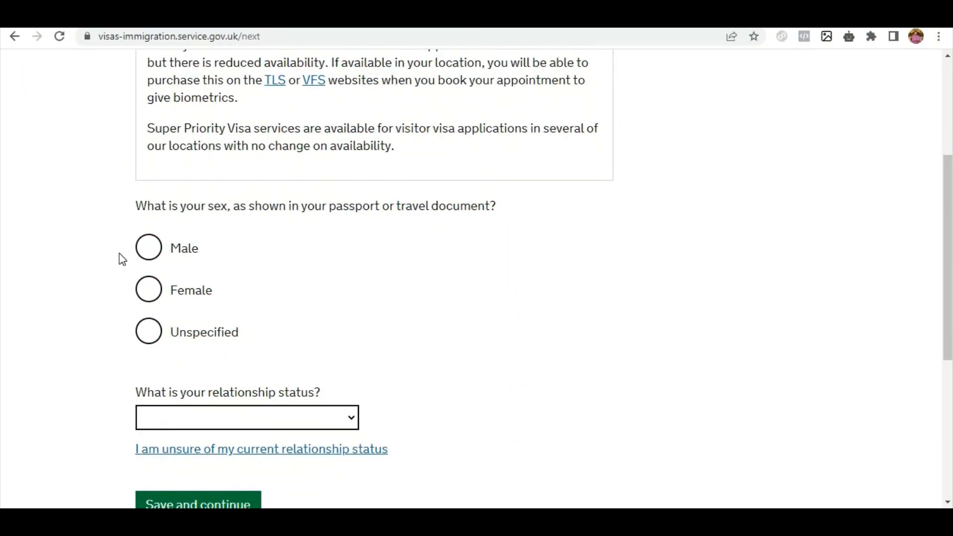
Set the applicant's sex to Male and relationship status to Single, and save the answers
{"action": "left_click", "coordinate": [151, 243]}
{"action": "scroll", "coordinate": [84, 263], "scroll_direction": "down", "scroll_amount": 2}
{"action": "left_click", "coordinate": [185, 290]}
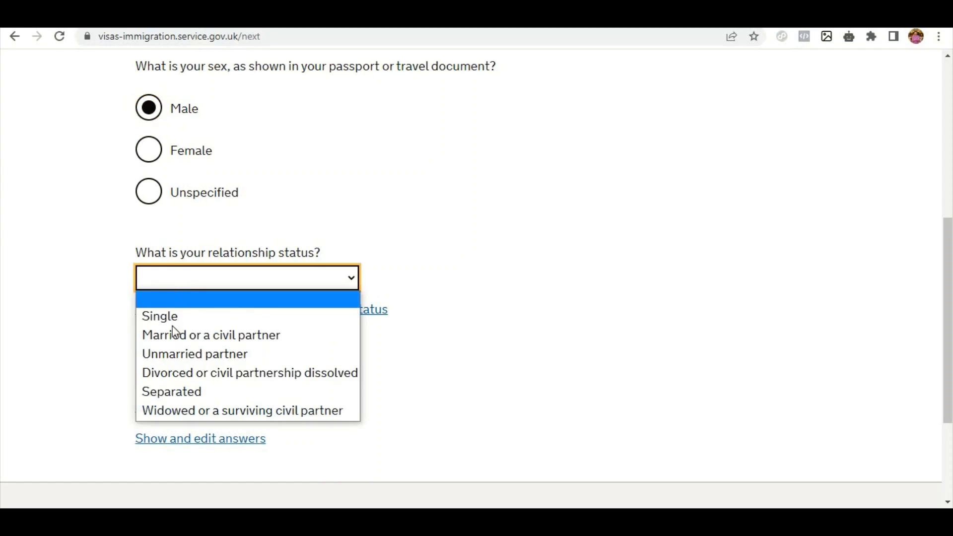
{"action": "left_click", "coordinate": [169, 317]}
{"action": "scroll", "coordinate": [179, 332], "scroll_direction": "down", "scroll_amount": 1}
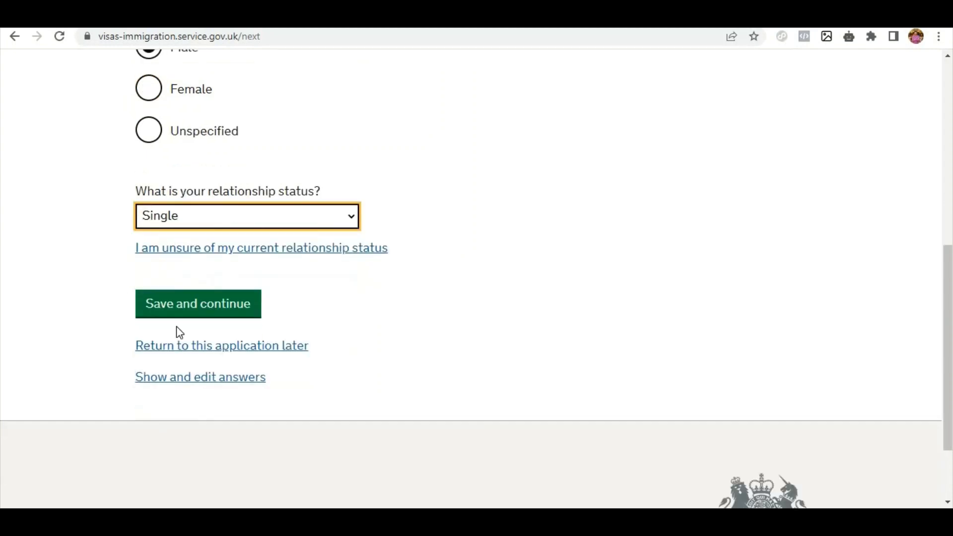
{"action": "scroll", "coordinate": [198, 391], "scroll_direction": "up", "scroll_amount": 1}
{"action": "left_click", "coordinate": [198, 376]}
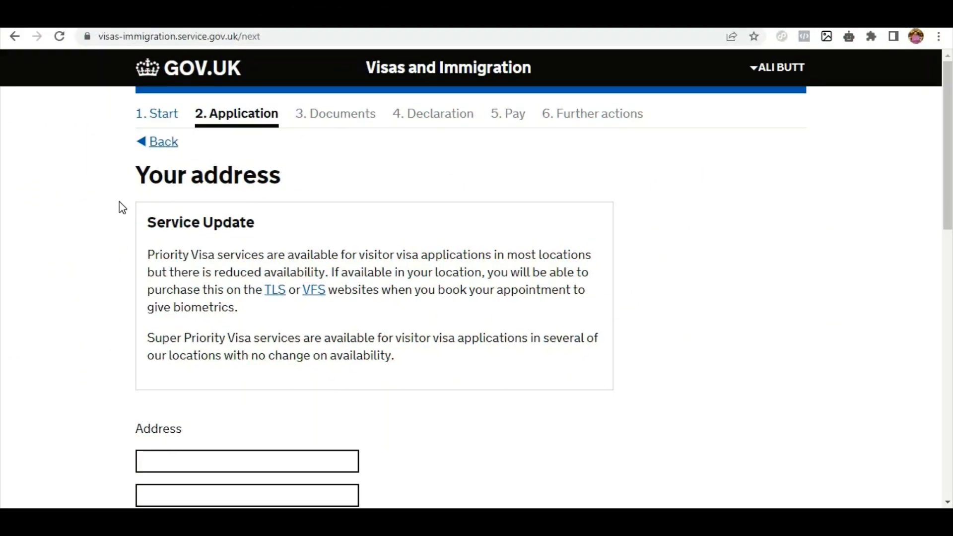
Review the home address form, from the address lines through to the correspondence address question
{"action": "scroll", "coordinate": [122, 207], "scroll_direction": "down", "scroll_amount": 4}
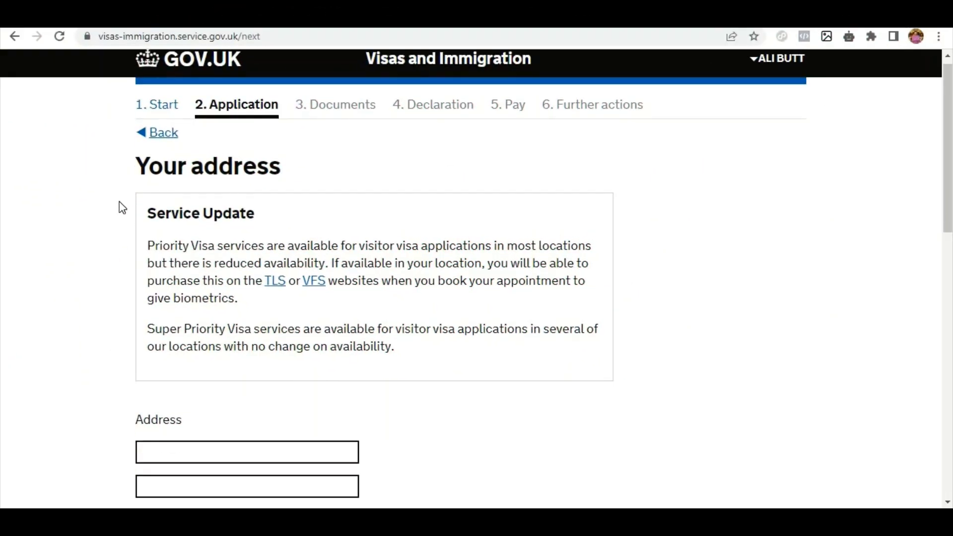
{"action": "scroll", "coordinate": [122, 189], "scroll_direction": "down", "scroll_amount": 3}
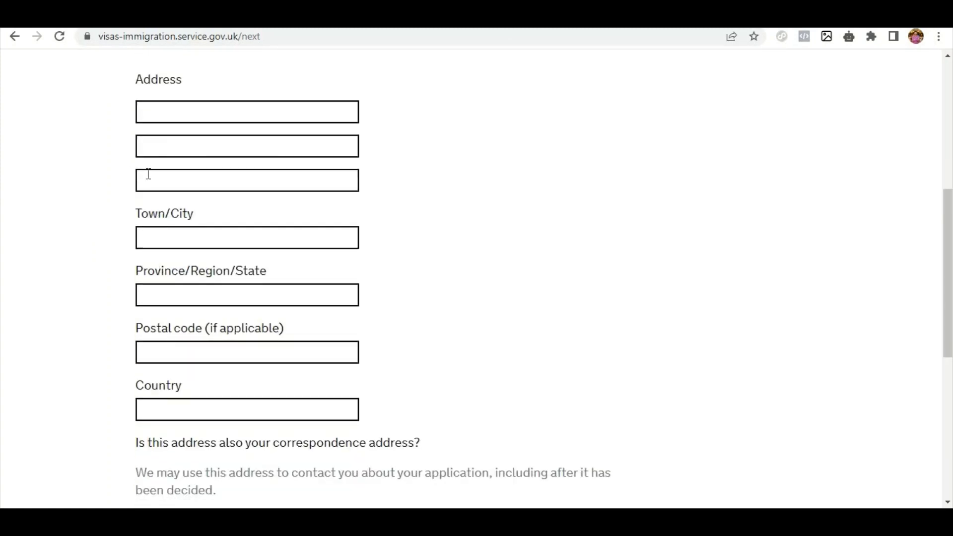
{"action": "scroll", "coordinate": [100, 338], "scroll_direction": "down", "scroll_amount": 4}
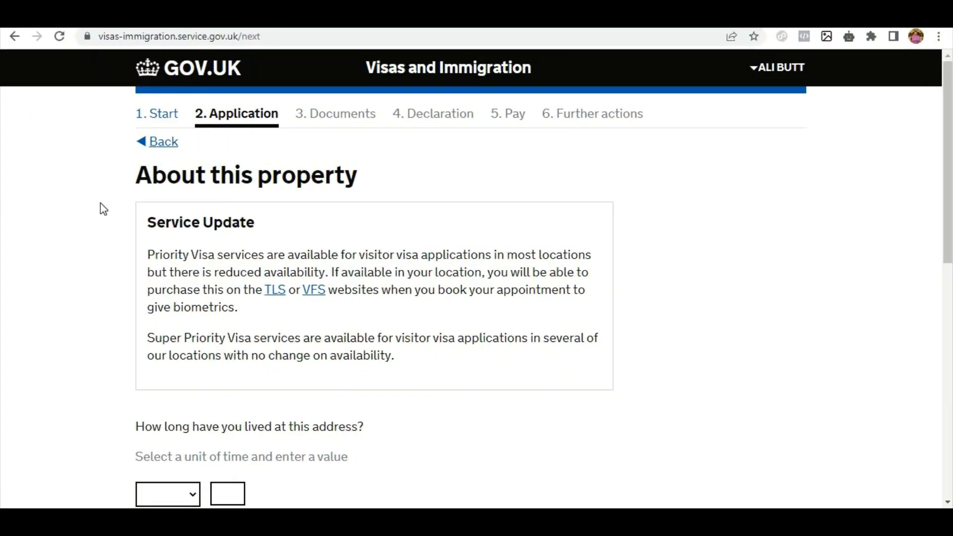
State that the applicant has lived at the address for 10 months and owns the home, and save the answers
{"action": "scroll", "coordinate": [103, 208], "scroll_direction": "down", "scroll_amount": 5}
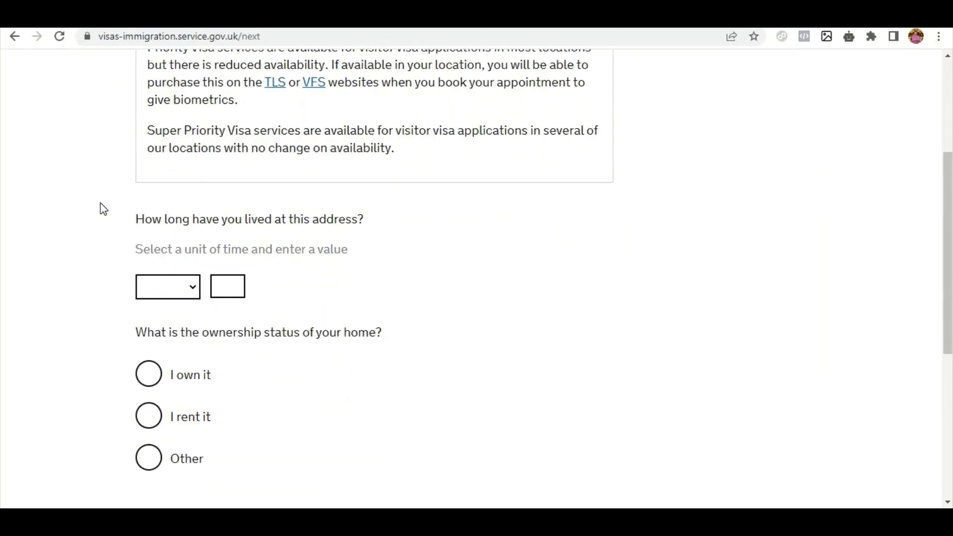
{"action": "left_click", "coordinate": [192, 222]}
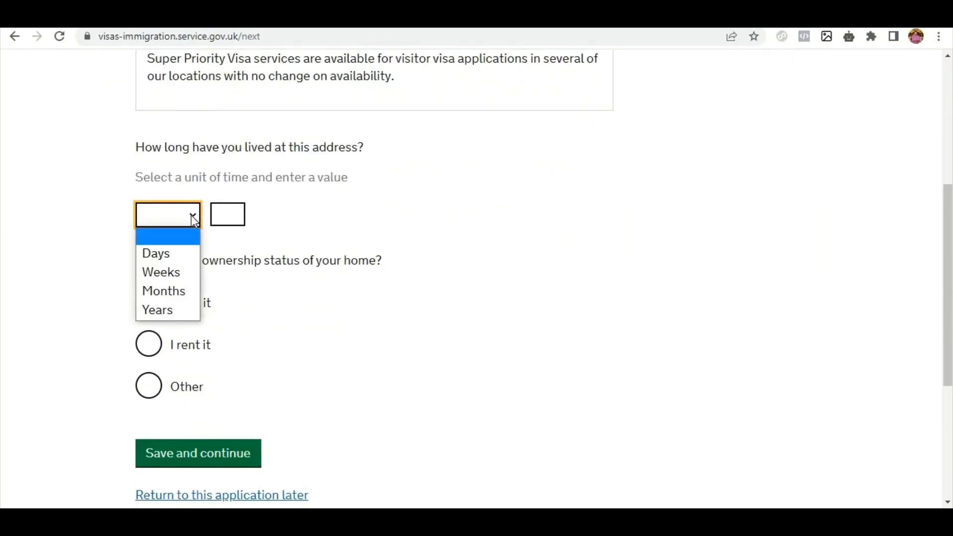
{"action": "left_click", "coordinate": [171, 291]}
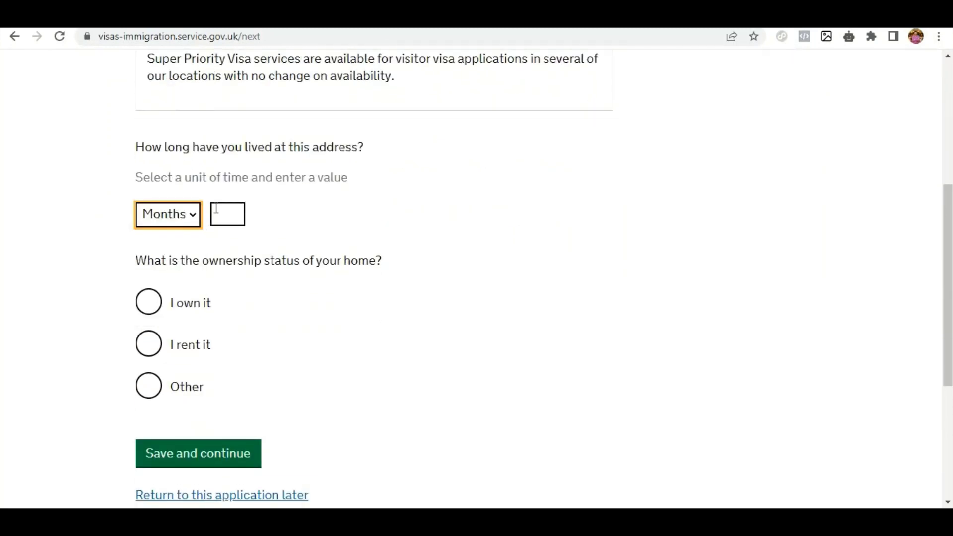
{"action": "left_click", "coordinate": [219, 214]}
{"action": "type", "text": "10"}
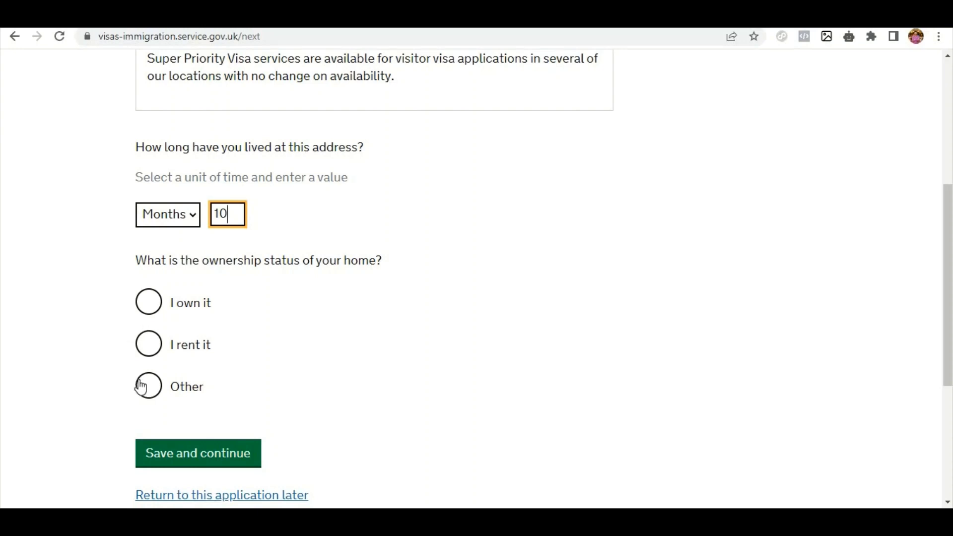
{"action": "left_click", "coordinate": [148, 305]}
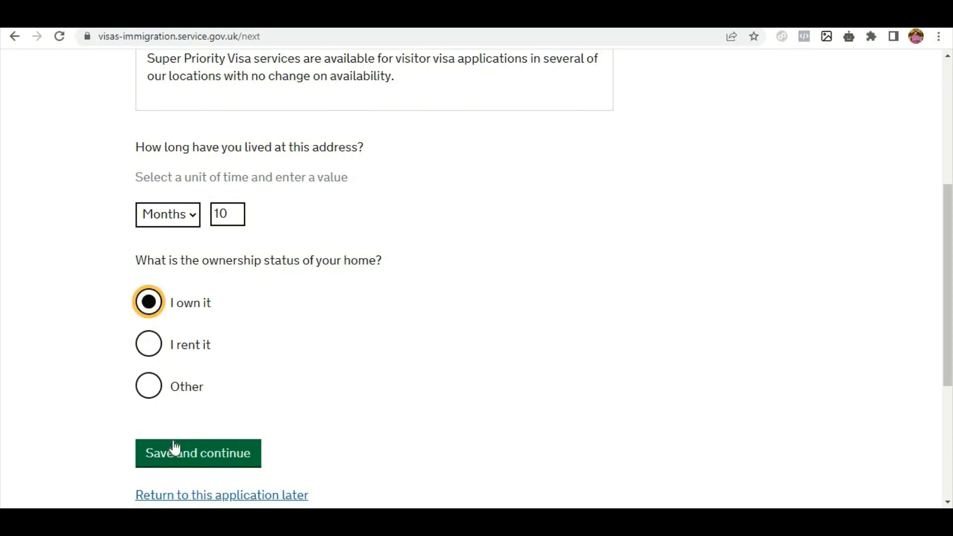
{"action": "left_click", "coordinate": [192, 452]}
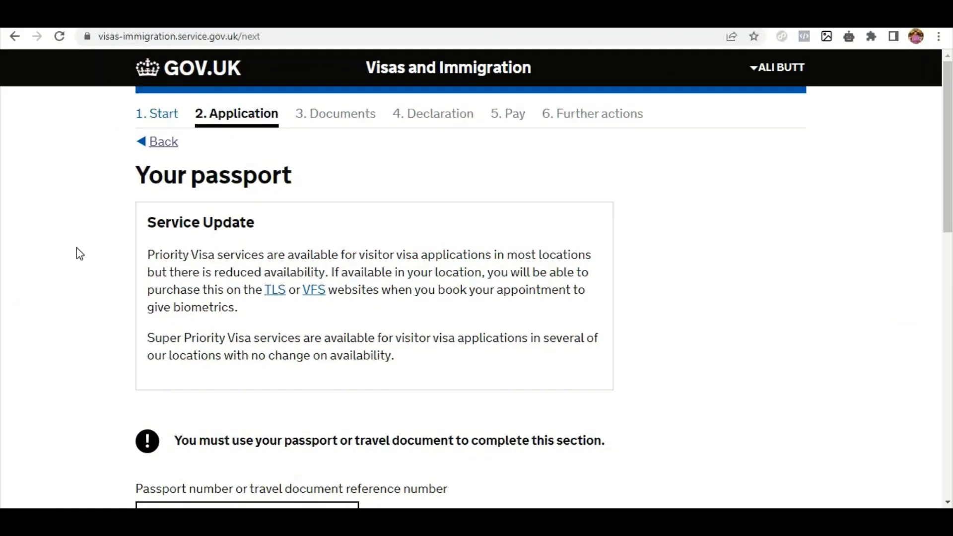
Set the passport's issuing authority to PAKISTAN and look over the issue and expiry date fields
{"action": "scroll", "coordinate": [81, 268], "scroll_direction": "down", "scroll_amount": 5}
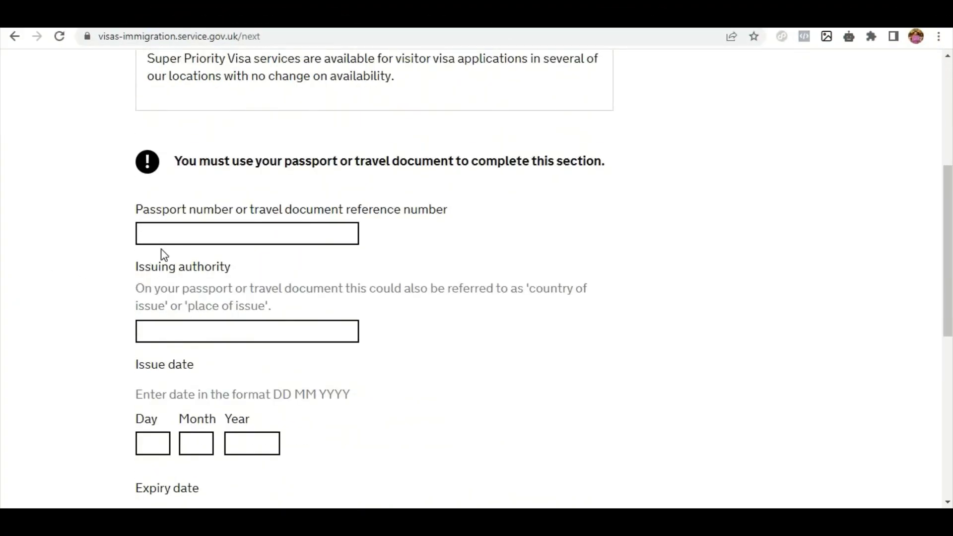
{"action": "scroll", "coordinate": [166, 233], "scroll_direction": "down", "scroll_amount": 1}
{"action": "scroll", "coordinate": [166, 233], "scroll_direction": "down", "scroll_amount": 1}
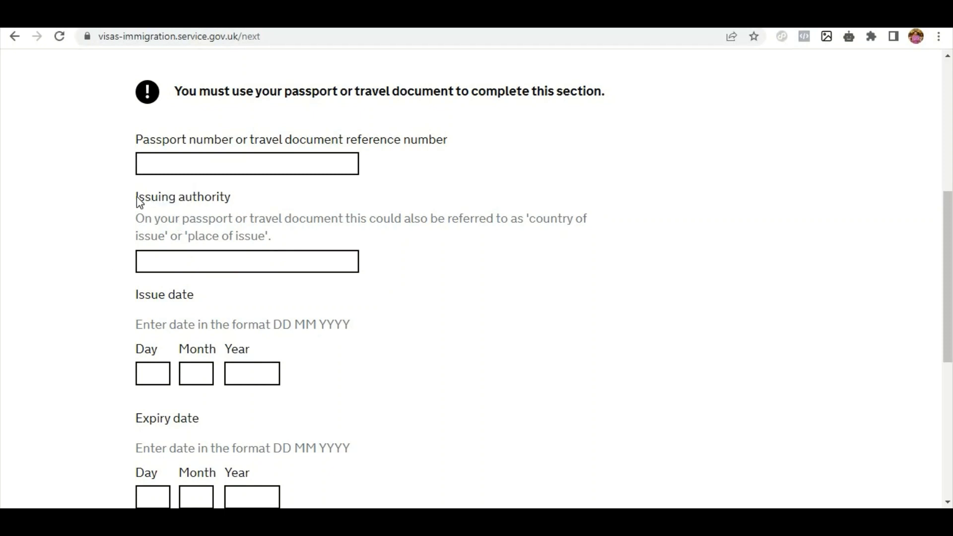
{"action": "left_click_drag", "start_coordinate": [136, 198], "coordinate": [185, 259]}
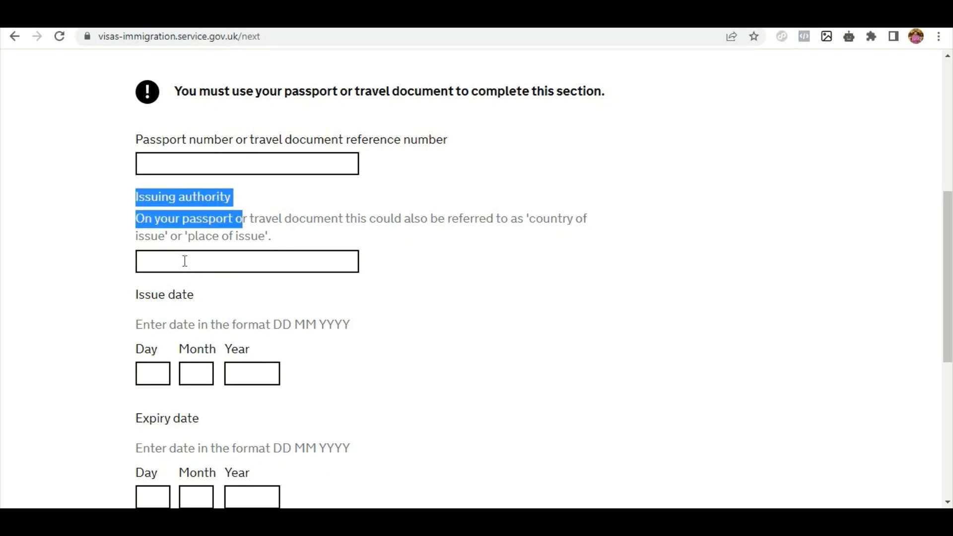
{"action": "left_click", "coordinate": [184, 262]}
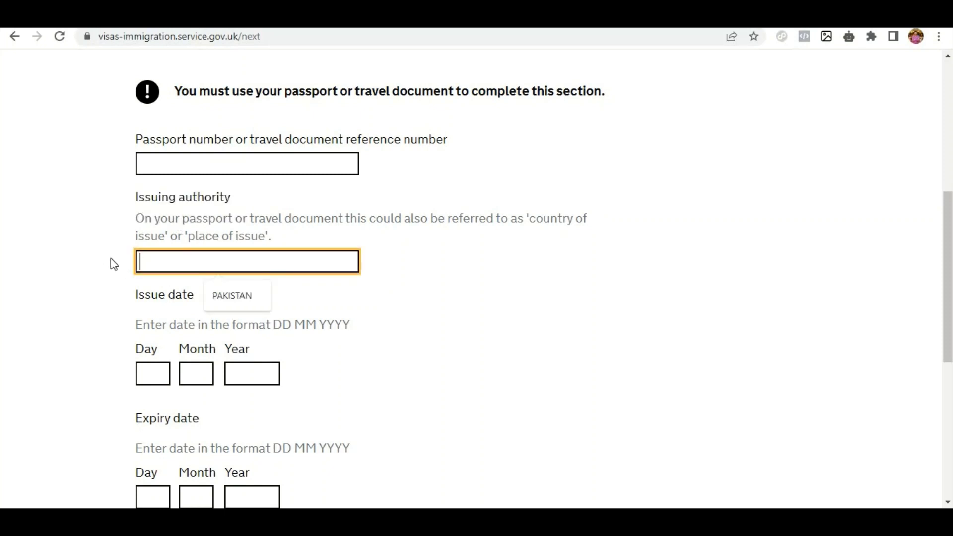
{"action": "left_click", "coordinate": [243, 298]}
{"action": "scroll", "coordinate": [94, 261], "scroll_direction": "down", "scroll_amount": 1}
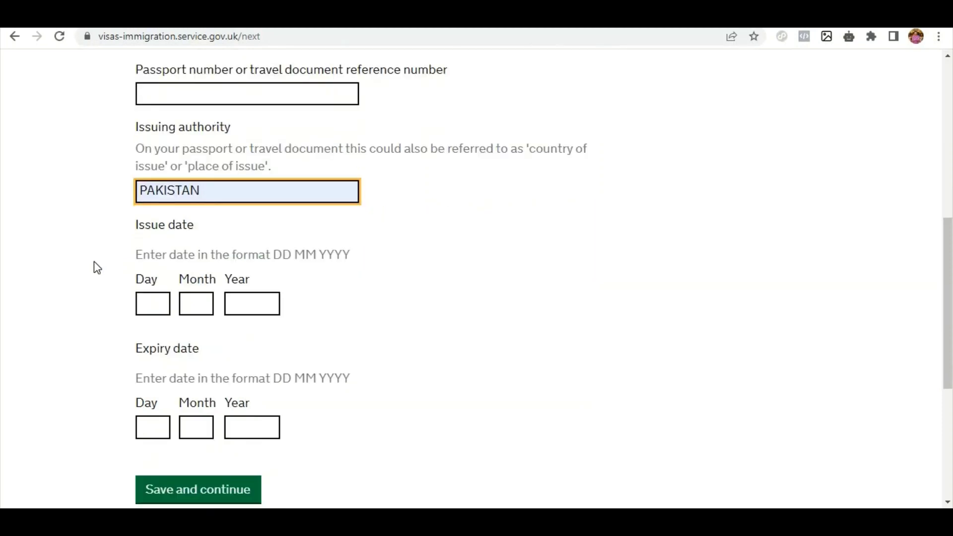
{"action": "scroll", "coordinate": [139, 254], "scroll_direction": "down", "scroll_amount": 1}
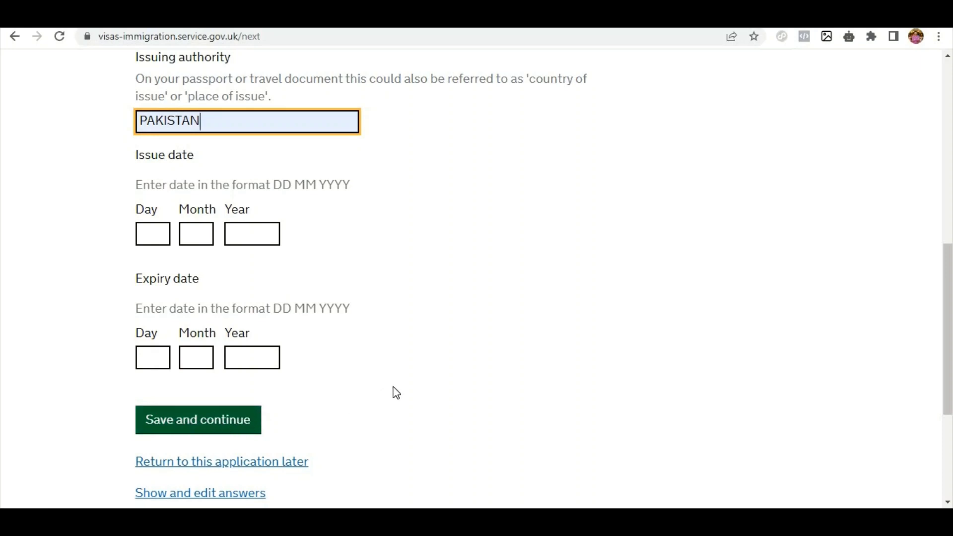
Answer Yes to having a valid national identity card and review the card number, issuing authority and date fields
{"action": "scroll", "coordinate": [397, 390], "scroll_direction": "up", "scroll_amount": 2}
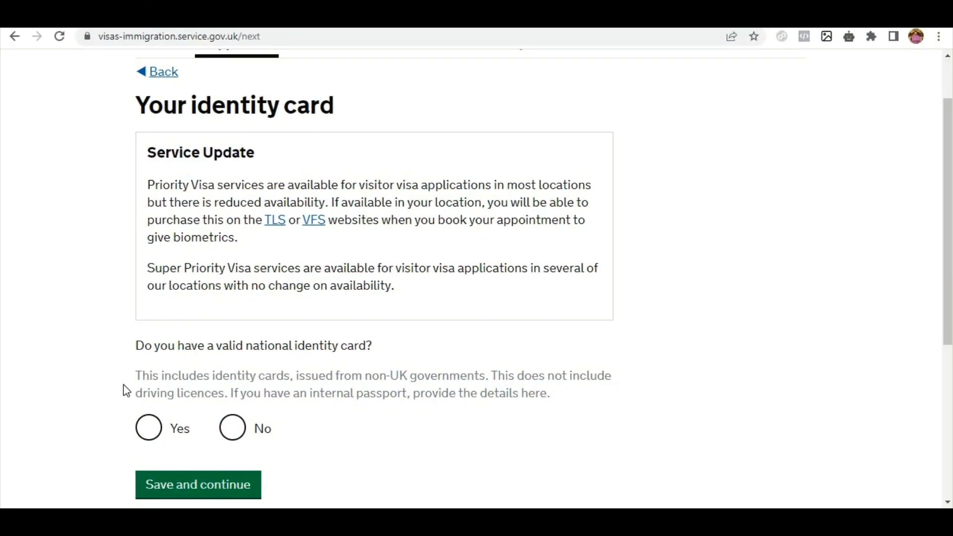
{"action": "left_click_drag", "start_coordinate": [140, 345], "coordinate": [449, 347]}
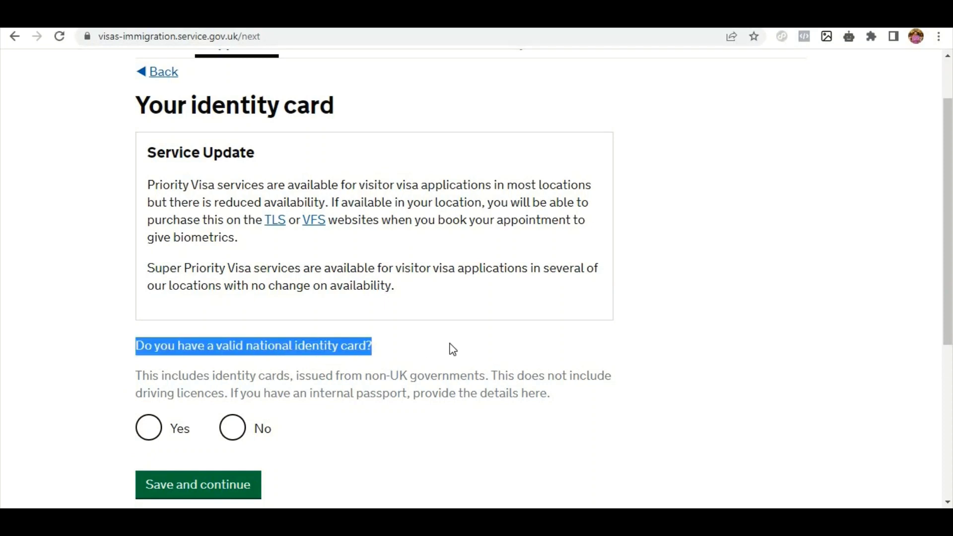
{"action": "left_click", "coordinate": [153, 432]}
{"action": "scroll", "coordinate": [134, 354], "scroll_direction": "down", "scroll_amount": 4}
{"action": "scroll", "coordinate": [133, 348], "scroll_direction": "down", "scroll_amount": 3}
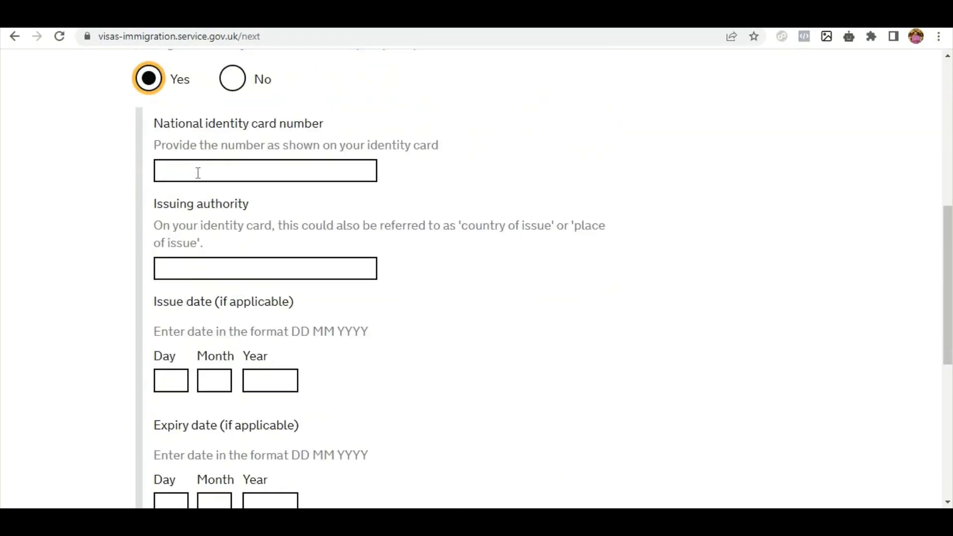
{"action": "scroll", "coordinate": [180, 268], "scroll_direction": "down", "scroll_amount": 1}
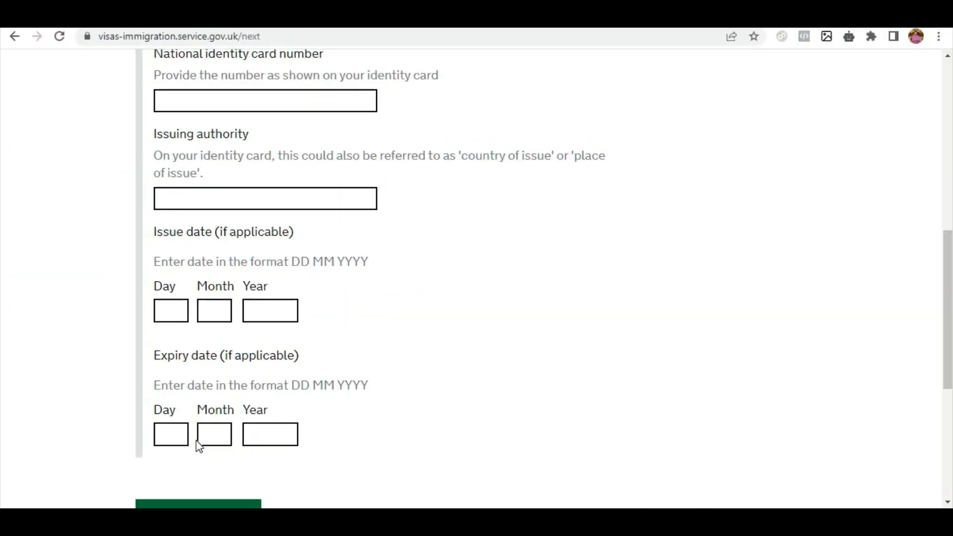
{"action": "scroll", "coordinate": [196, 437], "scroll_direction": "down", "scroll_amount": 2}
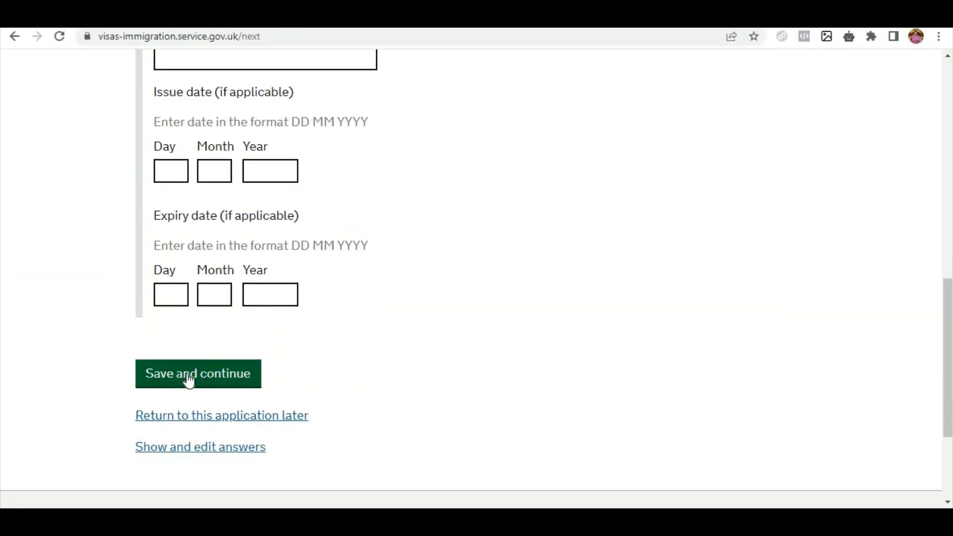
Answer No to currently or ever holding any other nationality or citizenship
{"action": "scroll", "coordinate": [184, 377], "scroll_direction": "up", "scroll_amount": 1}
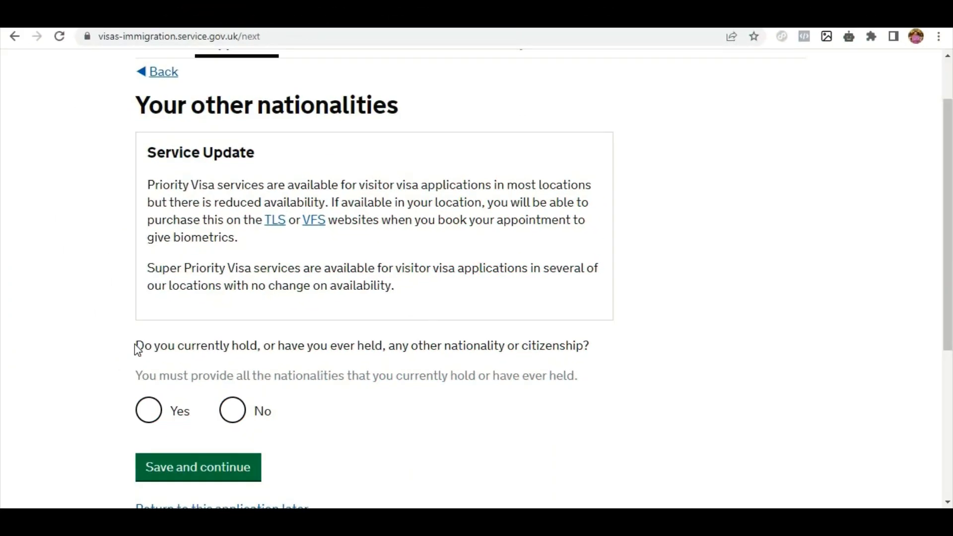
{"action": "left_click_drag", "start_coordinate": [178, 346], "coordinate": [113, 345]}
{"action": "left_click", "coordinate": [112, 343]}
{"action": "triple_click", "coordinate": [126, 344]}
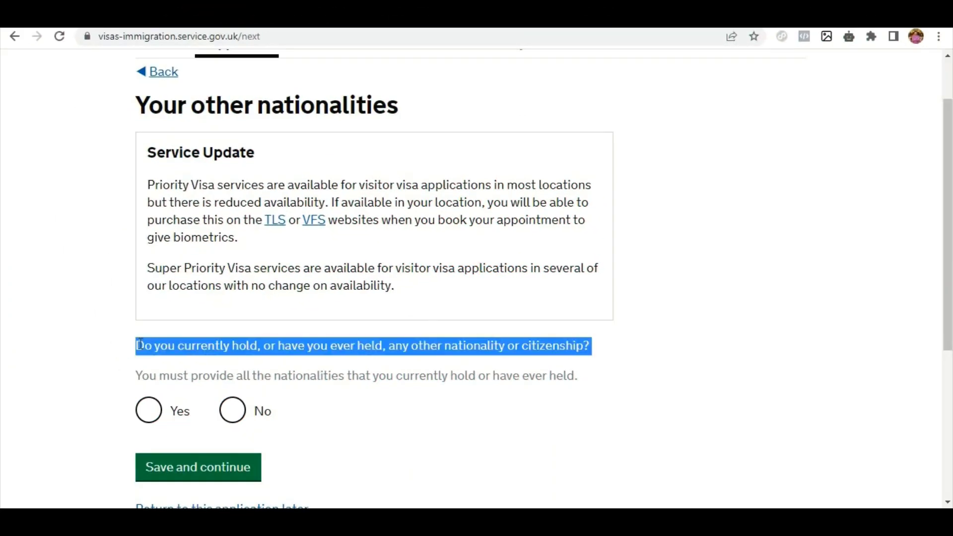
{"action": "left_click", "coordinate": [232, 415]}
{"action": "scroll", "coordinate": [86, 405], "scroll_direction": "down", "scroll_amount": 1}
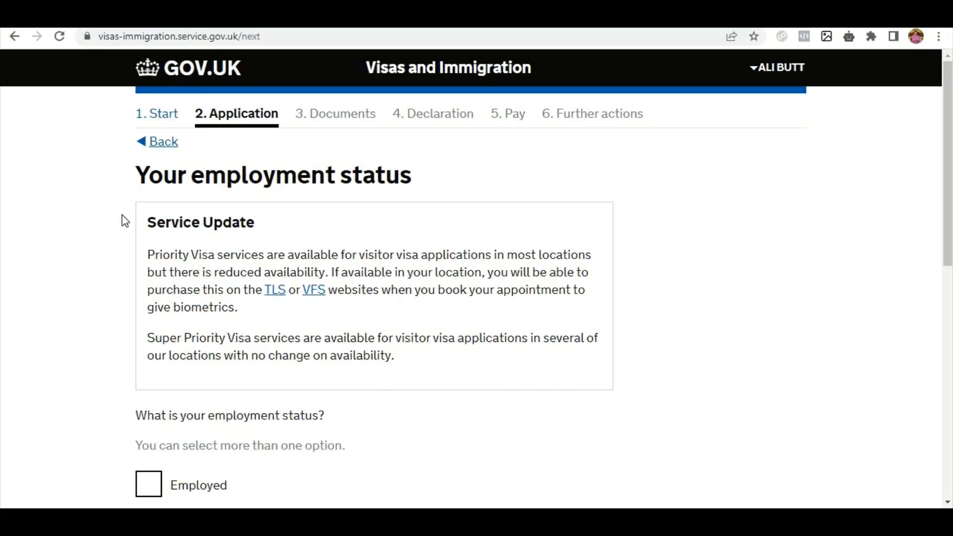
Set the employment status to Employed only, leaving Self-employed unselected, and save the answer
{"action": "scroll", "coordinate": [85, 256], "scroll_direction": "down", "scroll_amount": 4}
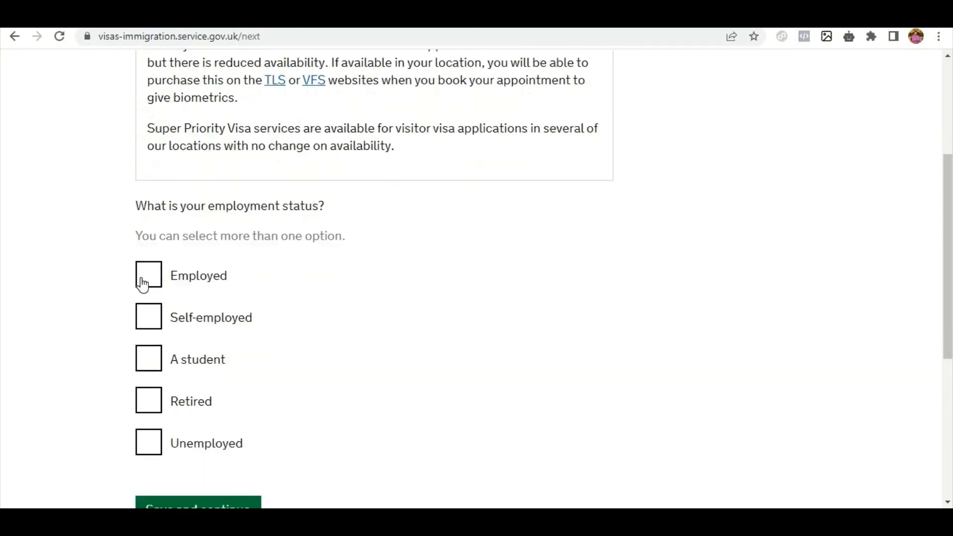
{"action": "left_click", "coordinate": [143, 285]}
{"action": "scroll", "coordinate": [50, 284], "scroll_direction": "down", "scroll_amount": 1}
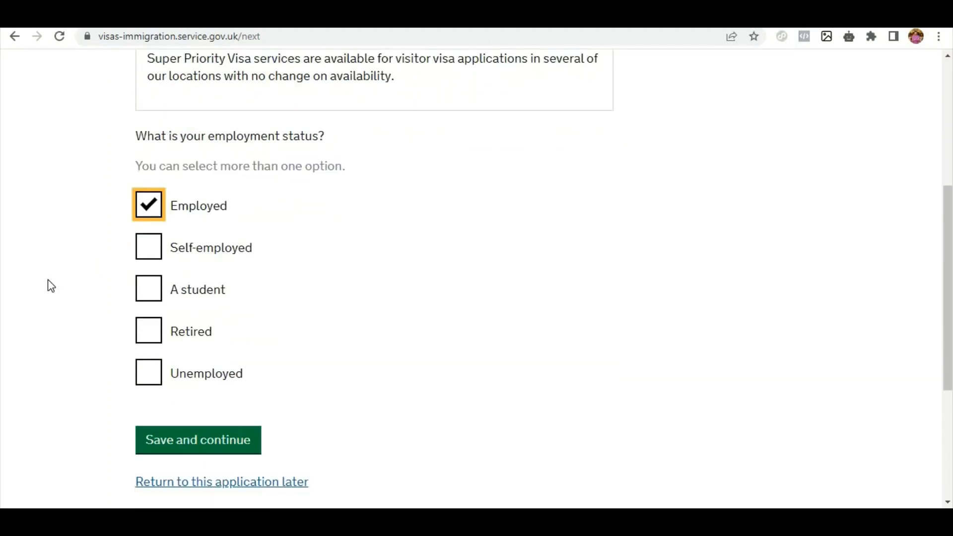
{"action": "left_click", "coordinate": [153, 254]}
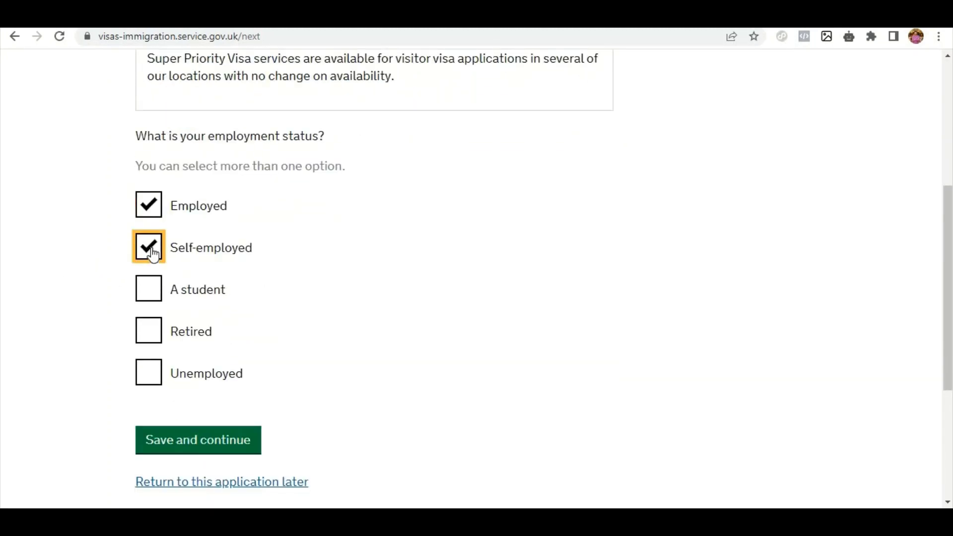
{"action": "left_click", "coordinate": [153, 254]}
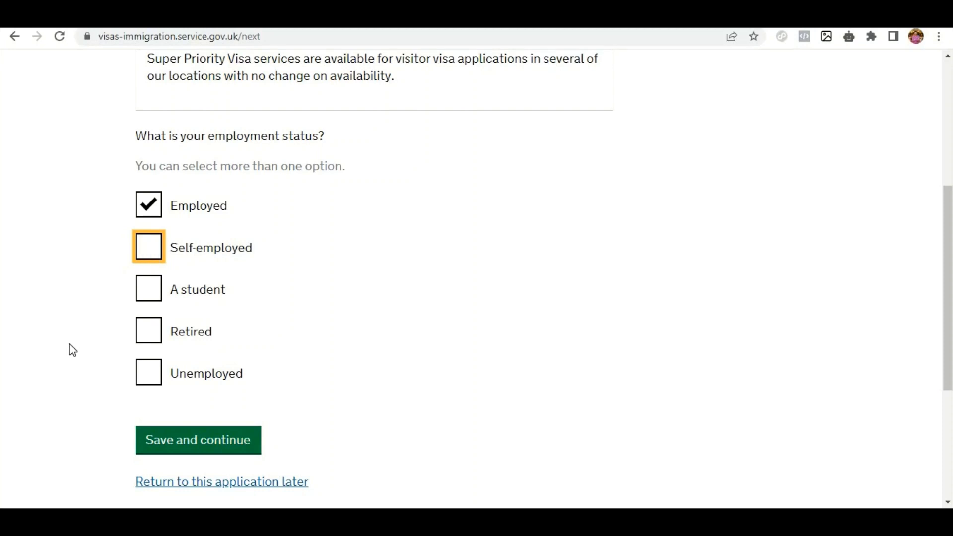
{"action": "left_click", "coordinate": [196, 450]}
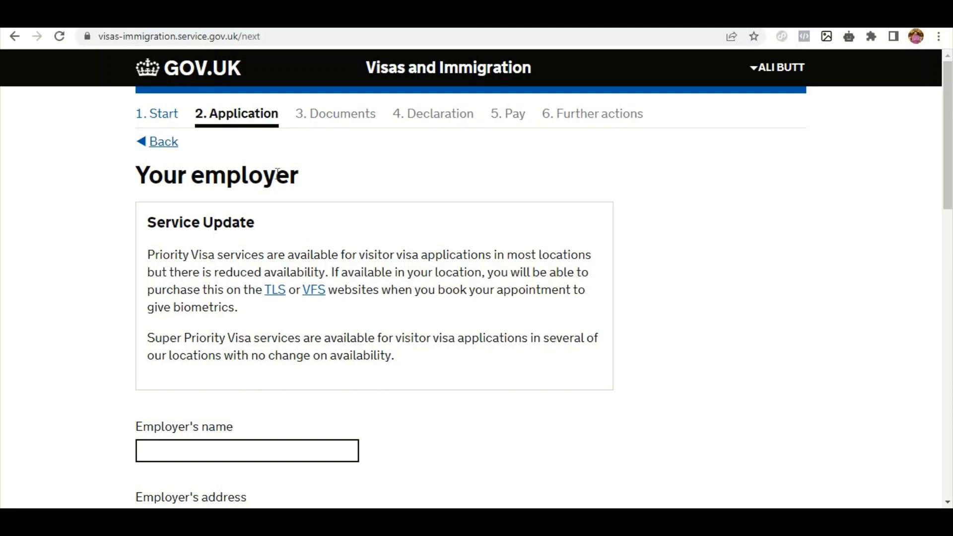
Look through the employer form's name, address, telephone number and employment start date fields
{"action": "scroll", "coordinate": [251, 283], "scroll_direction": "down", "scroll_amount": 10}
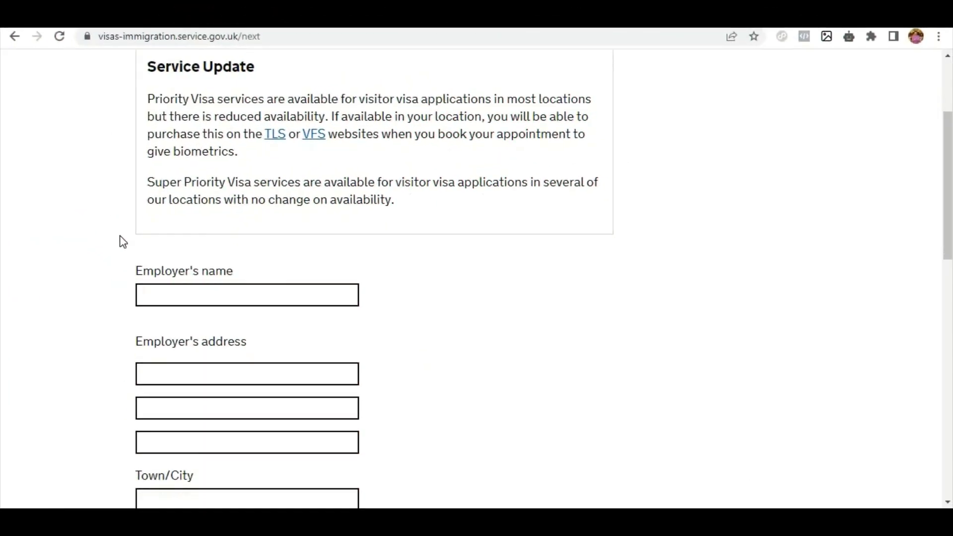
{"action": "scroll", "coordinate": [191, 245], "scroll_direction": "down", "scroll_amount": 1}
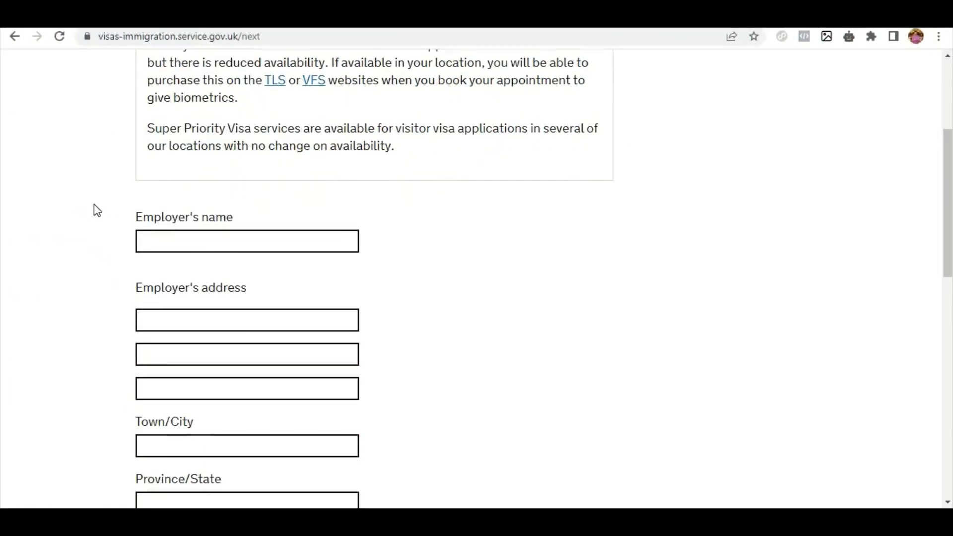
{"action": "scroll", "coordinate": [100, 208], "scroll_direction": "down", "scroll_amount": 1}
{"action": "scroll", "coordinate": [204, 128], "scroll_direction": "down", "scroll_amount": 1}
{"action": "scroll", "coordinate": [204, 174], "scroll_direction": "down", "scroll_amount": 1}
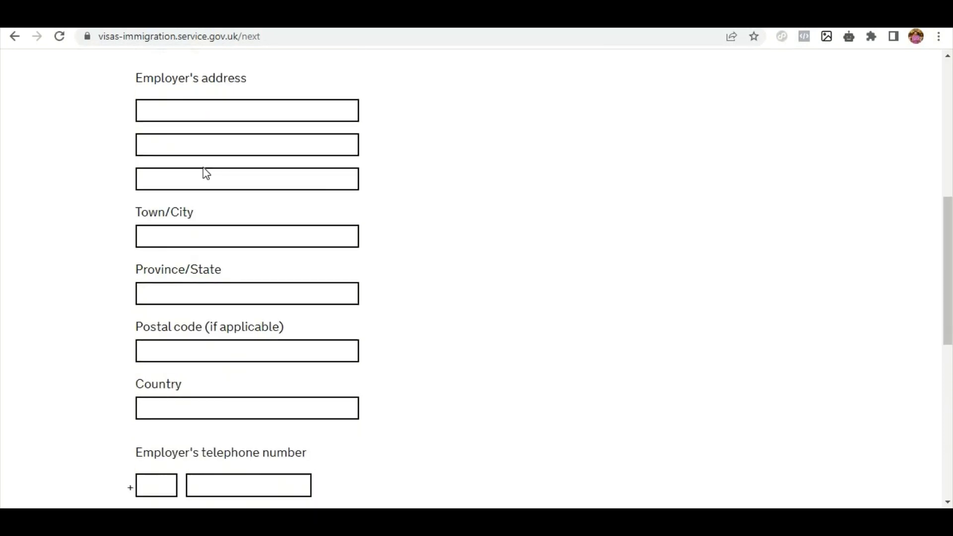
{"action": "scroll", "coordinate": [193, 184], "scroll_direction": "down", "scroll_amount": 4}
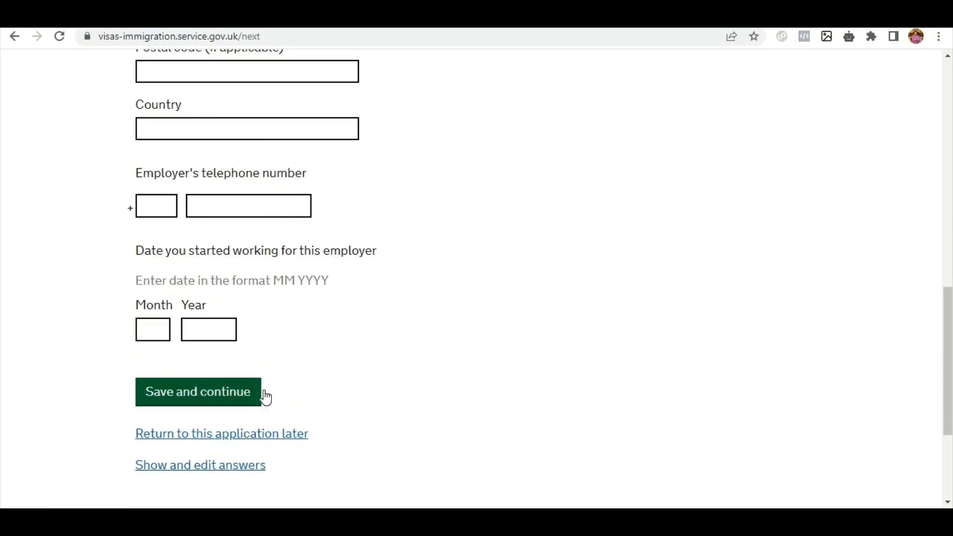
Examine the job details form, including the job title, monthly earnings after tax and job description questions
{"action": "scroll", "coordinate": [479, 379], "scroll_direction": "up", "scroll_amount": 4}
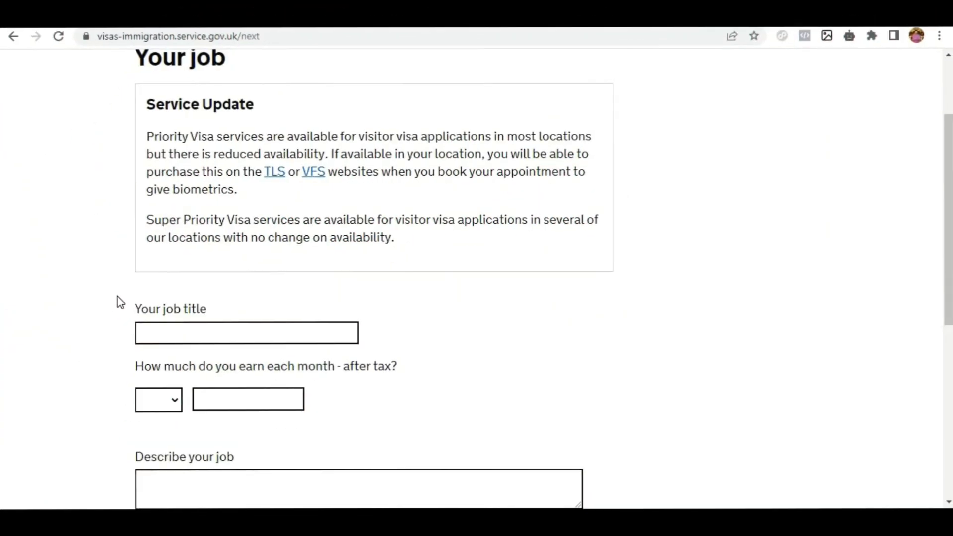
{"action": "scroll", "coordinate": [204, 245], "scroll_direction": "down", "scroll_amount": 2}
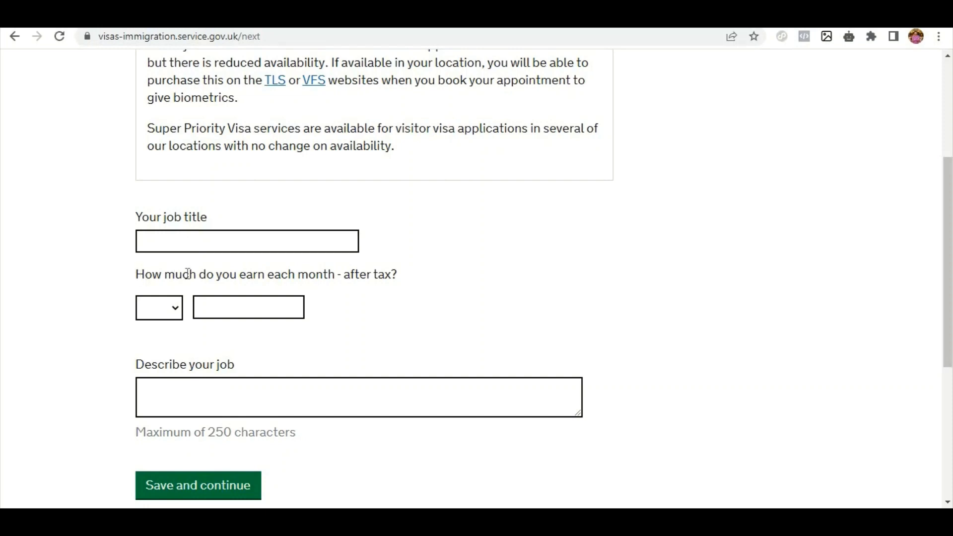
{"action": "left_click_drag", "start_coordinate": [136, 274], "coordinate": [406, 282]}
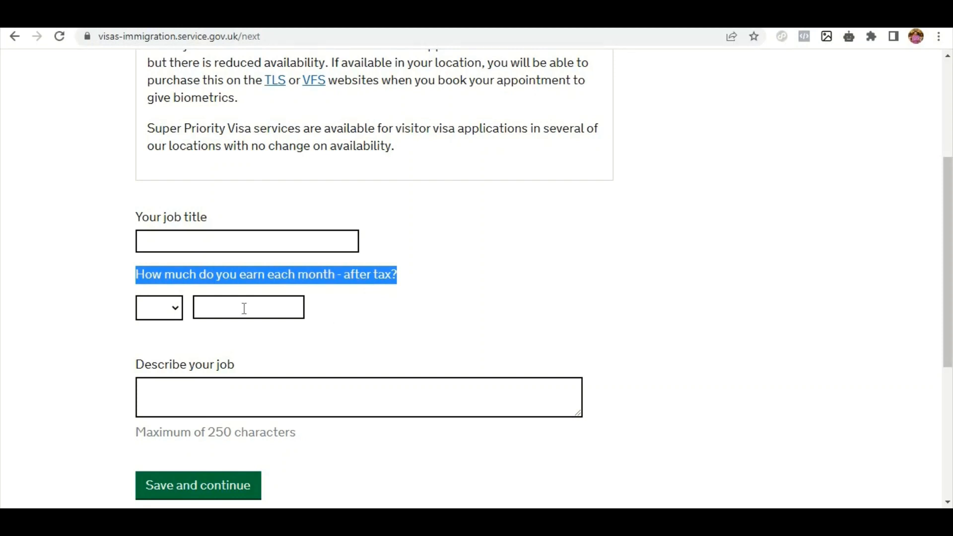
Enter monthly earnings after tax of 100000 in PKR on the job details form
{"action": "left_click", "coordinate": [173, 308]}
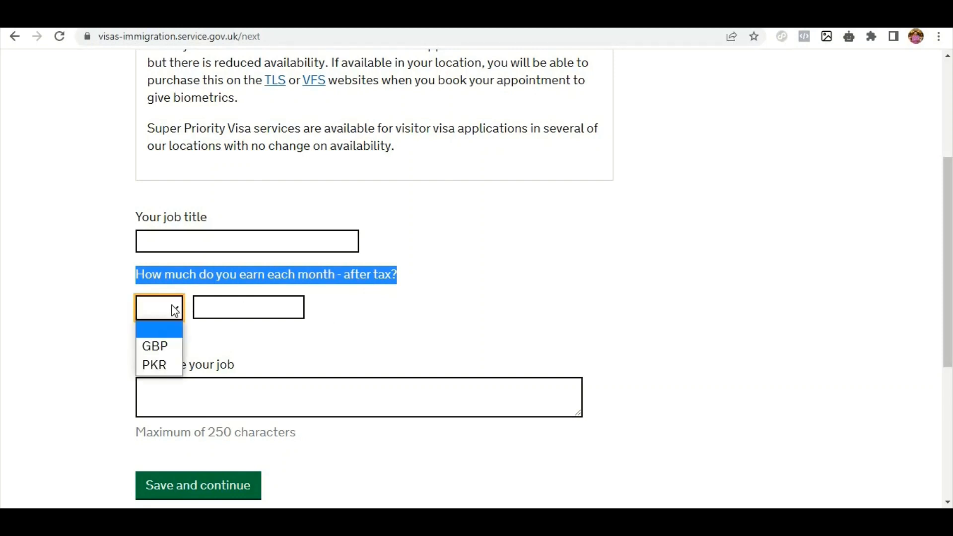
{"action": "left_click", "coordinate": [159, 363]}
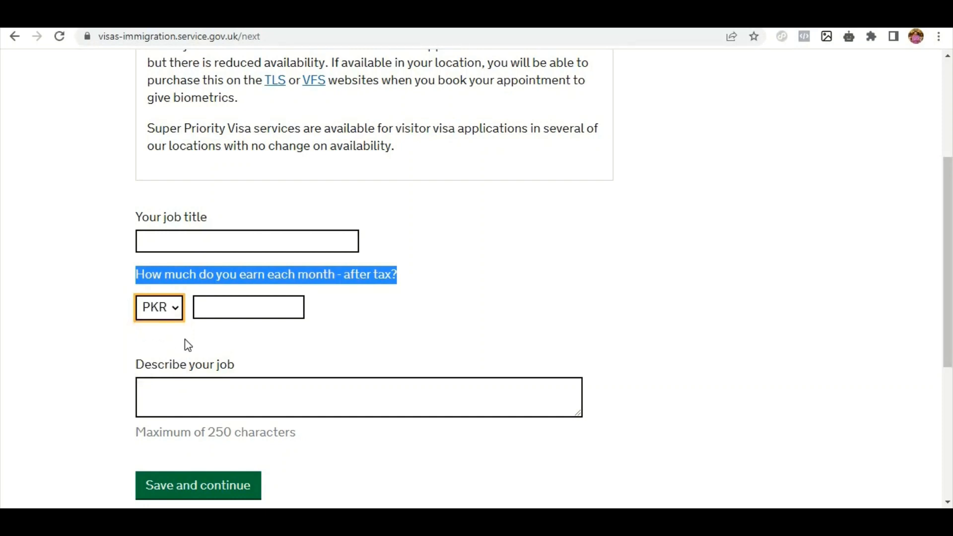
{"action": "left_click", "coordinate": [208, 307]}
{"action": "type", "text": "100000"}
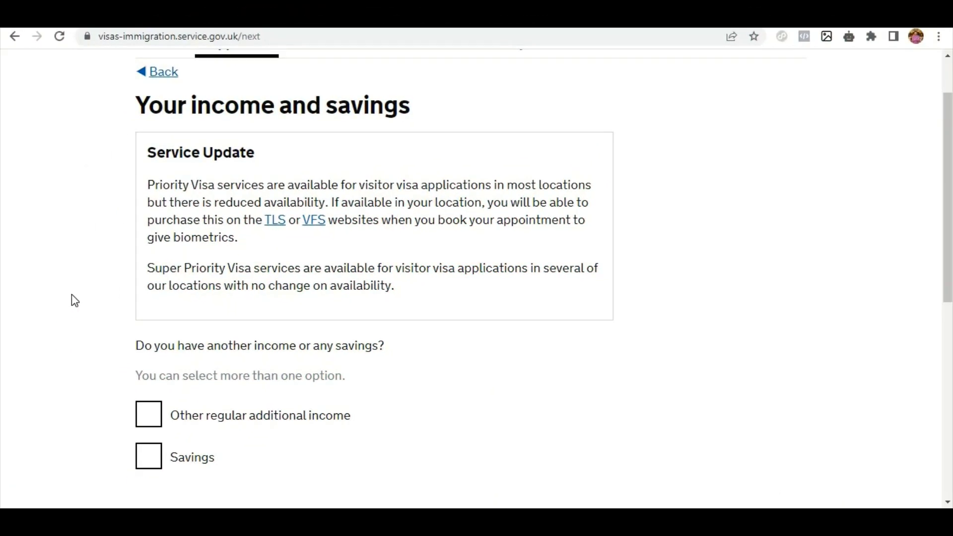
Declare having no other income or savings, leaving Other regular additional income unselected, and save the answer
{"action": "scroll", "coordinate": [72, 295], "scroll_direction": "down", "scroll_amount": 3}
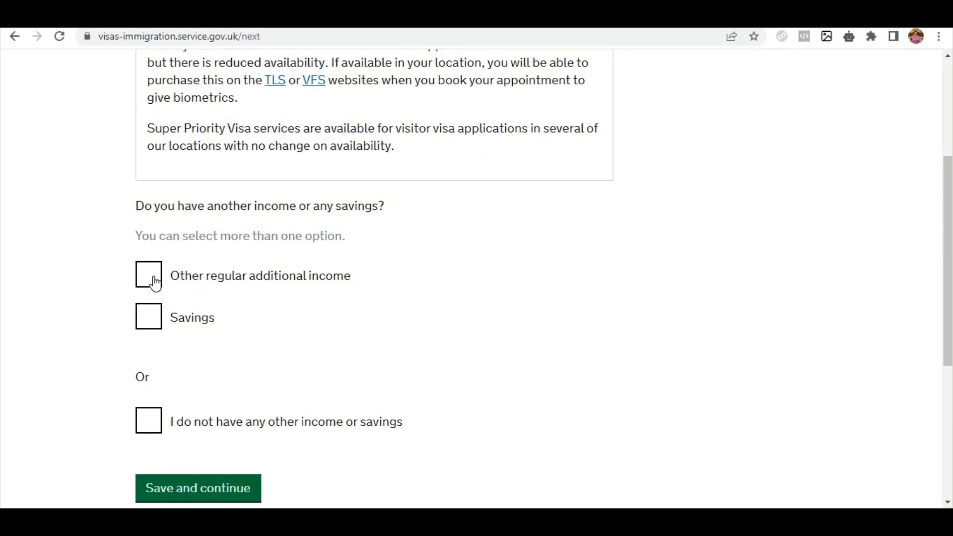
{"action": "left_click", "coordinate": [144, 282]}
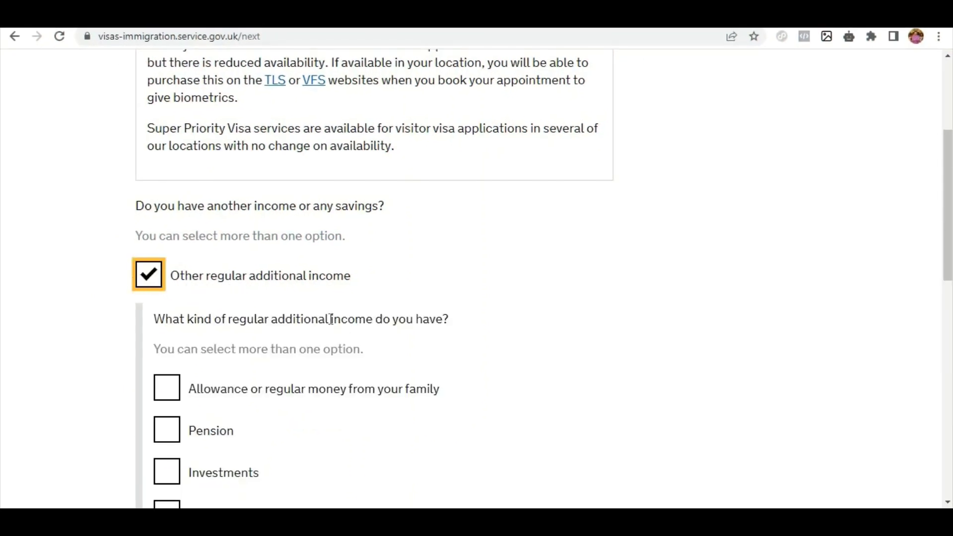
{"action": "scroll", "coordinate": [495, 319], "scroll_direction": "down", "scroll_amount": 1}
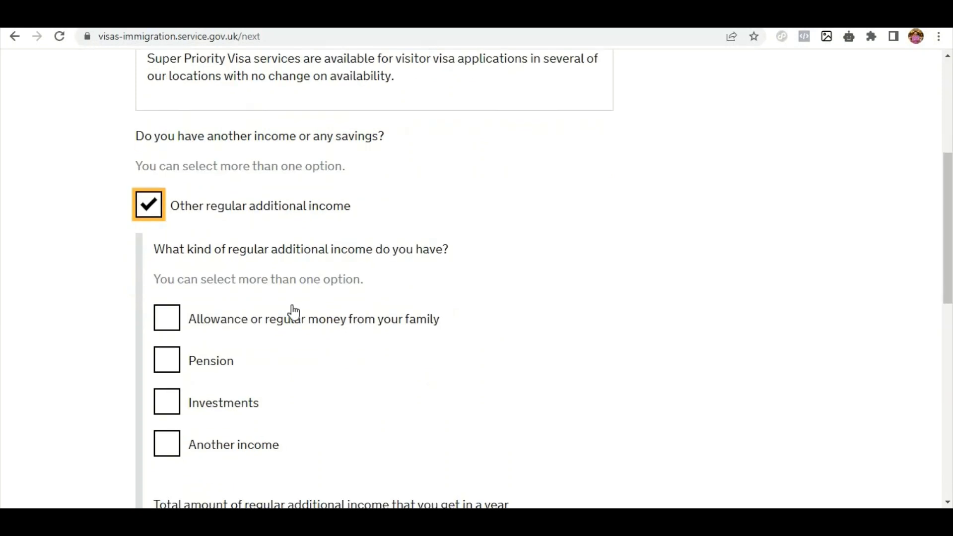
{"action": "left_click", "coordinate": [152, 211]}
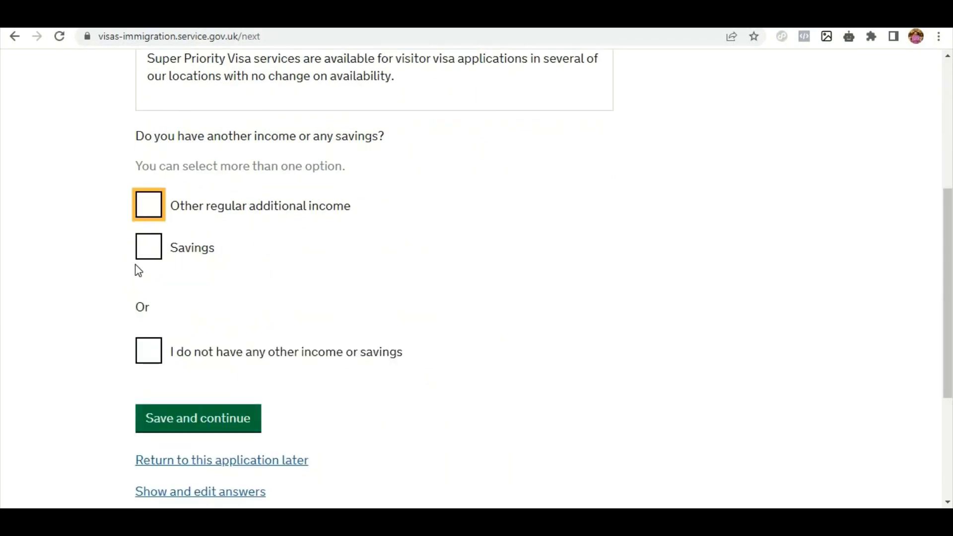
{"action": "left_click", "coordinate": [154, 362]}
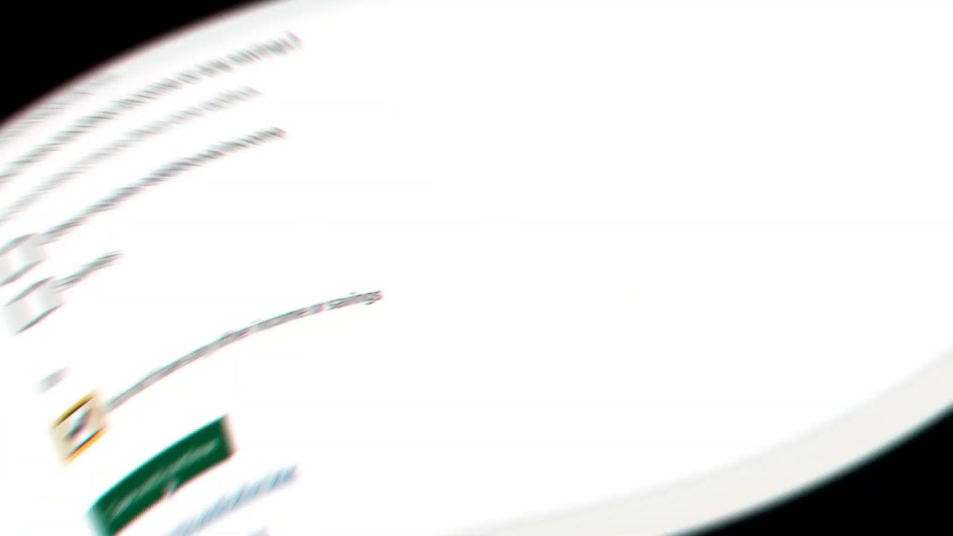
{"action": "left_click", "coordinate": [196, 413]}
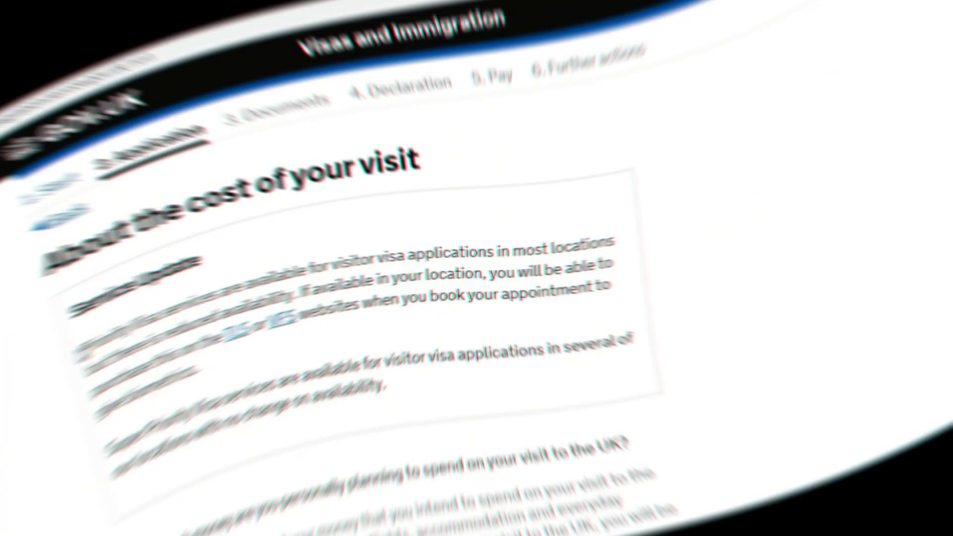
Set the money personally planned for the UK visit to PKR 200000, save it, and begin the planned arrival date entry
{"action": "scroll", "coordinate": [99, 255], "scroll_direction": "down", "scroll_amount": 3}
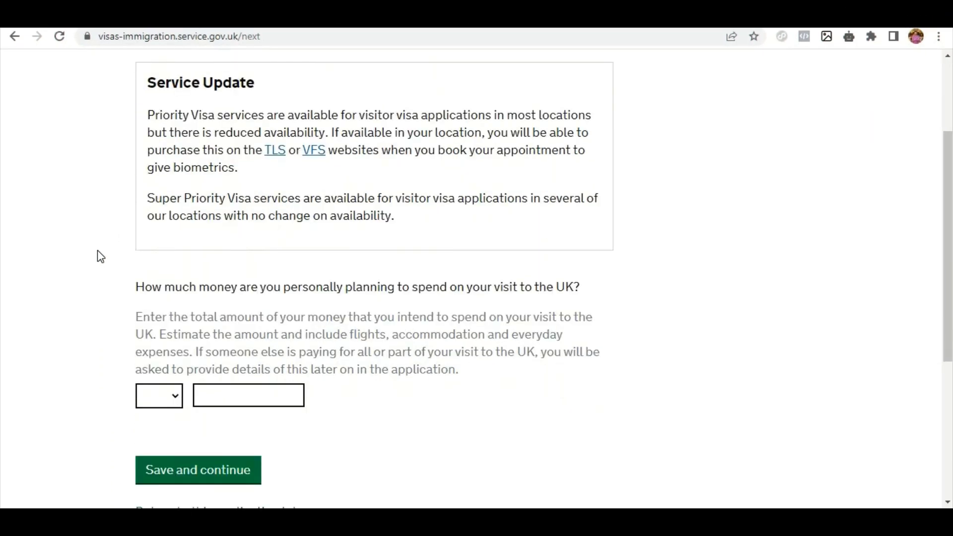
{"action": "scroll", "coordinate": [98, 253], "scroll_direction": "down", "scroll_amount": 1}
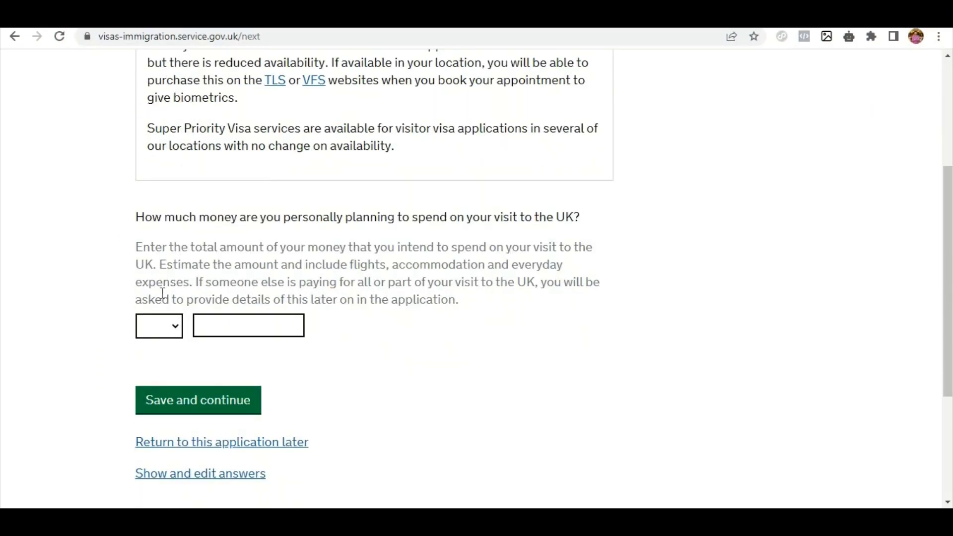
{"action": "left_click", "coordinate": [180, 330]}
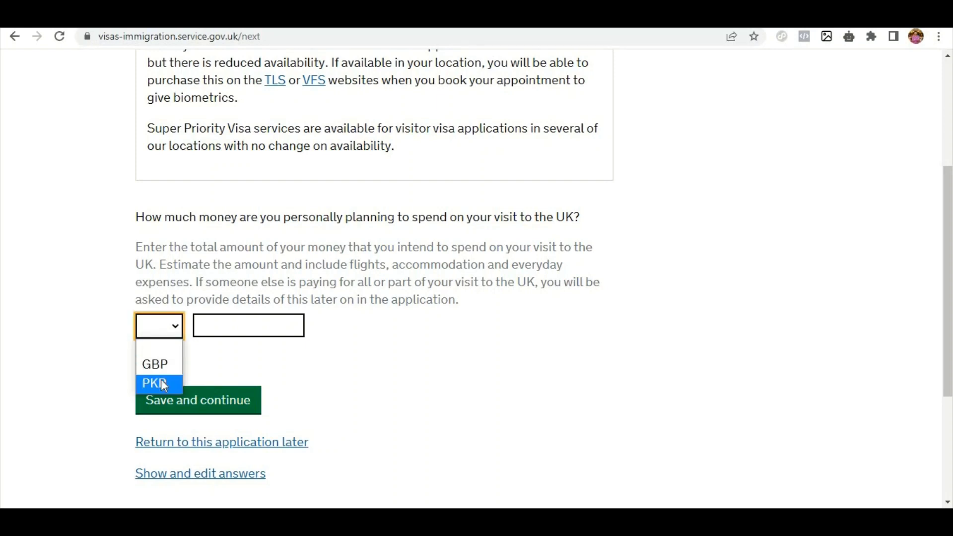
{"action": "left_click", "coordinate": [162, 383]}
{"action": "key", "text": "Tab"}
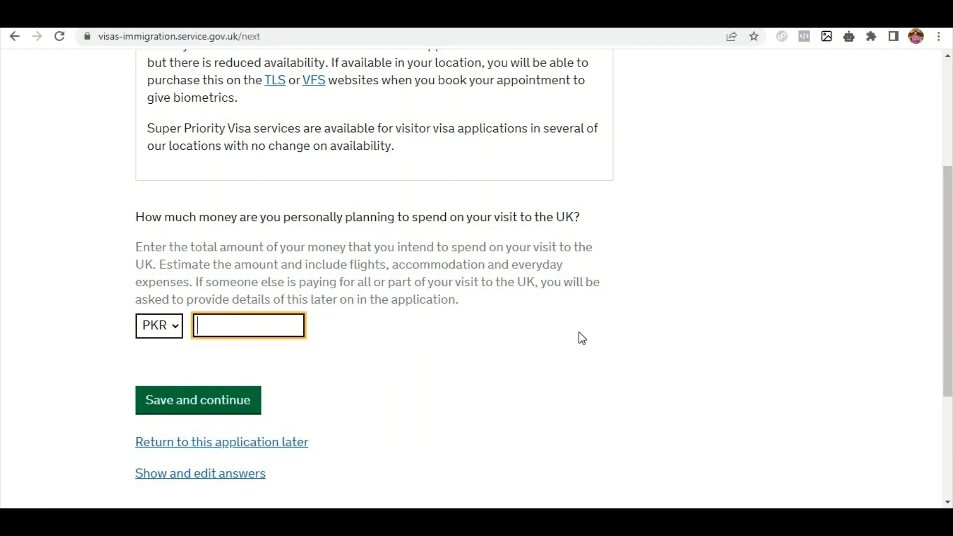
{"action": "type", "text": "2000000"}
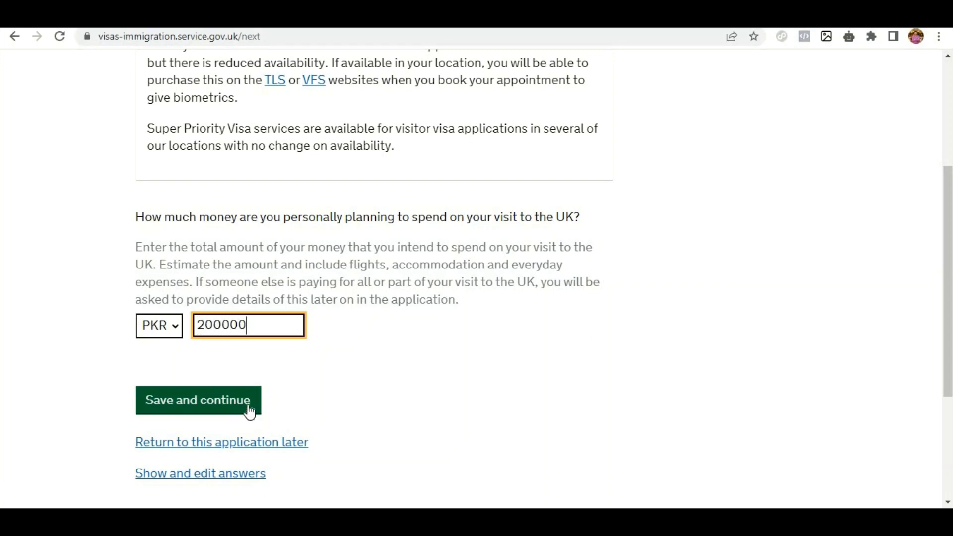
{"action": "left_click", "coordinate": [248, 408]}
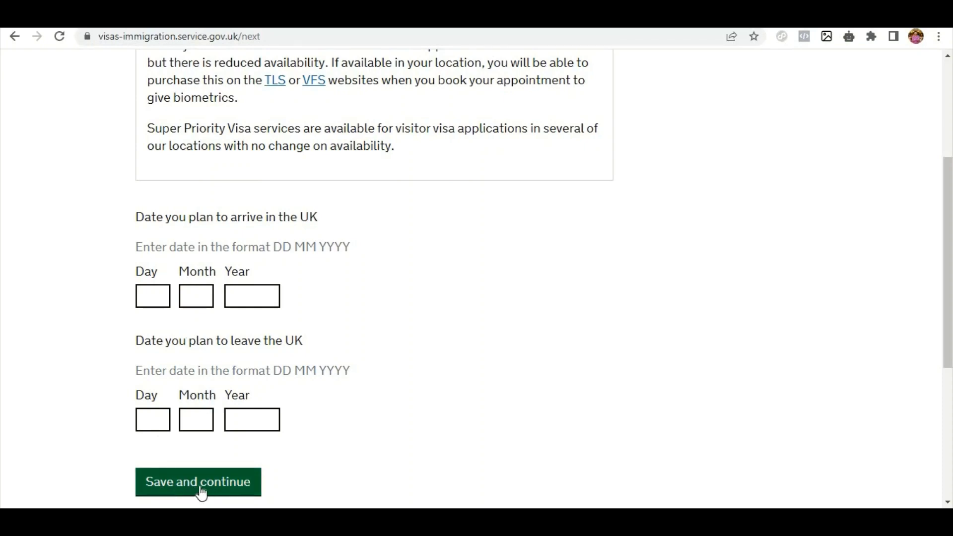
{"action": "left_click", "coordinate": [152, 296]}
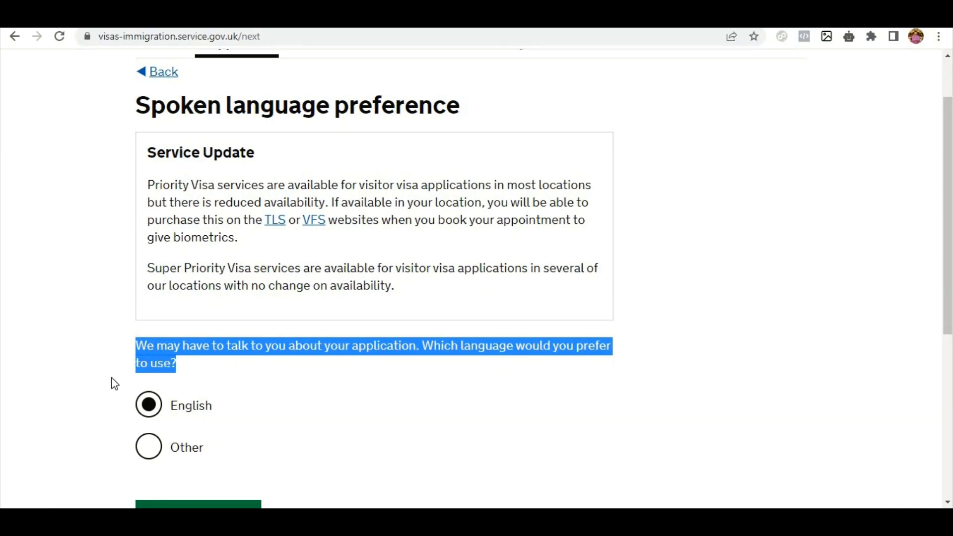
Set the spoken language preference to Other with URDU as the preferred language, and save it
{"action": "scroll", "coordinate": [112, 383], "scroll_direction": "down", "scroll_amount": 1}
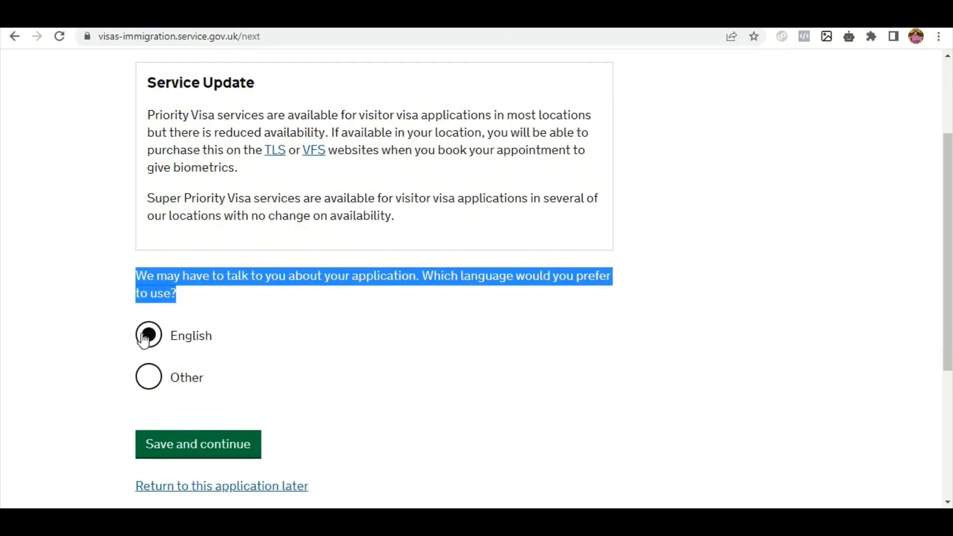
{"action": "left_click", "coordinate": [145, 386]}
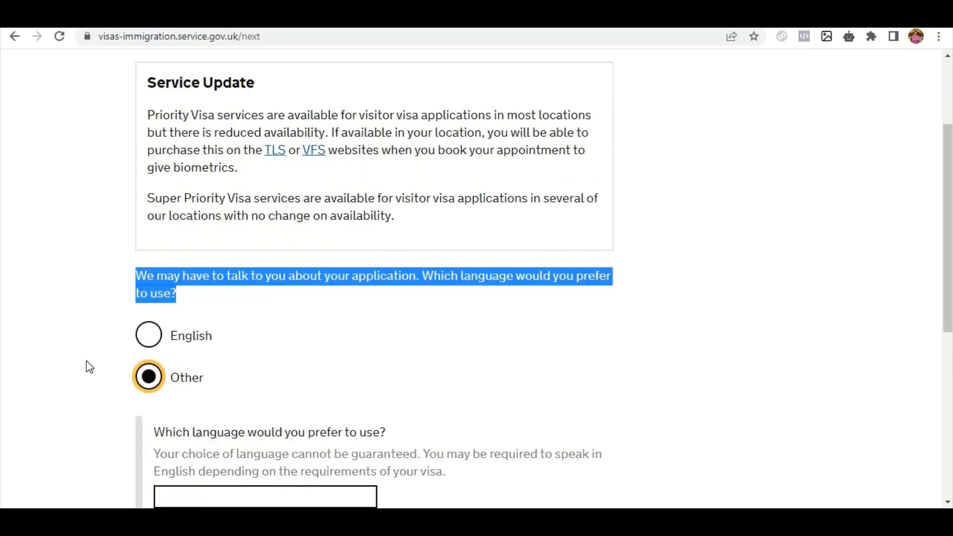
{"action": "scroll", "coordinate": [173, 361], "scroll_direction": "down", "scroll_amount": 2}
{"action": "scroll", "coordinate": [173, 361], "scroll_direction": "down", "scroll_amount": 1}
{"action": "left_click", "coordinate": [204, 289]}
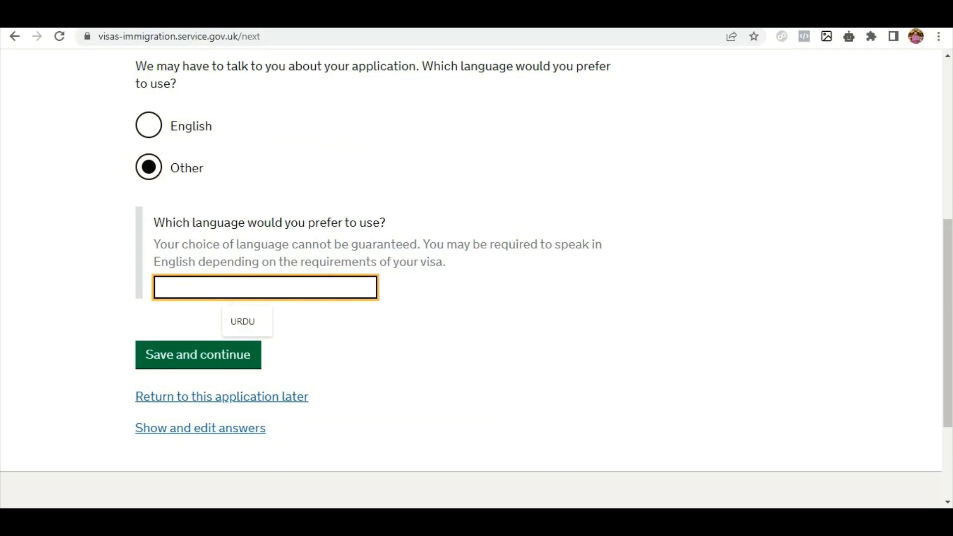
{"action": "left_click", "coordinate": [231, 323]}
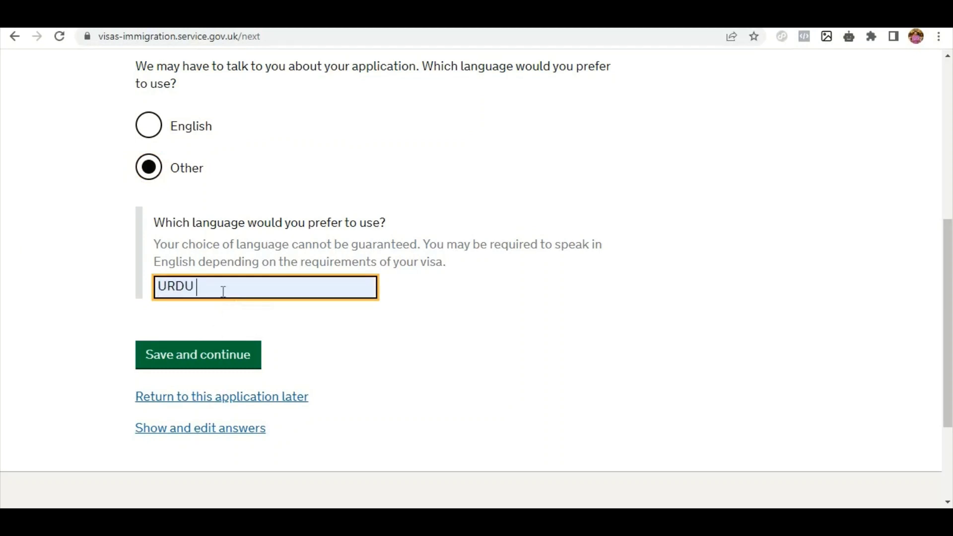
{"action": "left_click", "coordinate": [172, 366]}
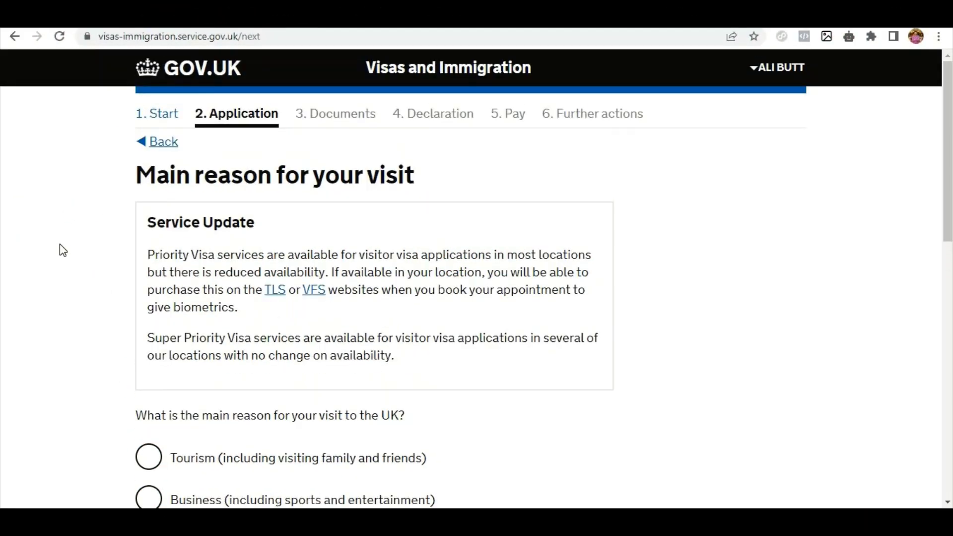
Choose Tourism (including visiting family and friends) as the main reason for the UK visit and save it
{"action": "scroll", "coordinate": [62, 249], "scroll_direction": "down", "scroll_amount": 3}
{"action": "scroll", "coordinate": [59, 245], "scroll_direction": "down", "scroll_amount": 2}
{"action": "left_click", "coordinate": [149, 247]}
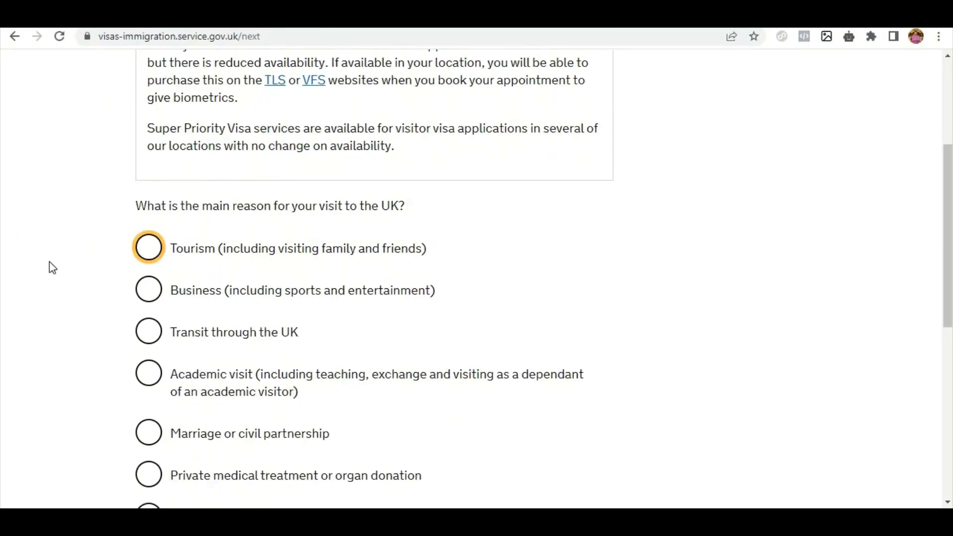
{"action": "scroll", "coordinate": [49, 263], "scroll_direction": "down", "scroll_amount": 3}
{"action": "scroll", "coordinate": [52, 267], "scroll_direction": "down", "scroll_amount": 3}
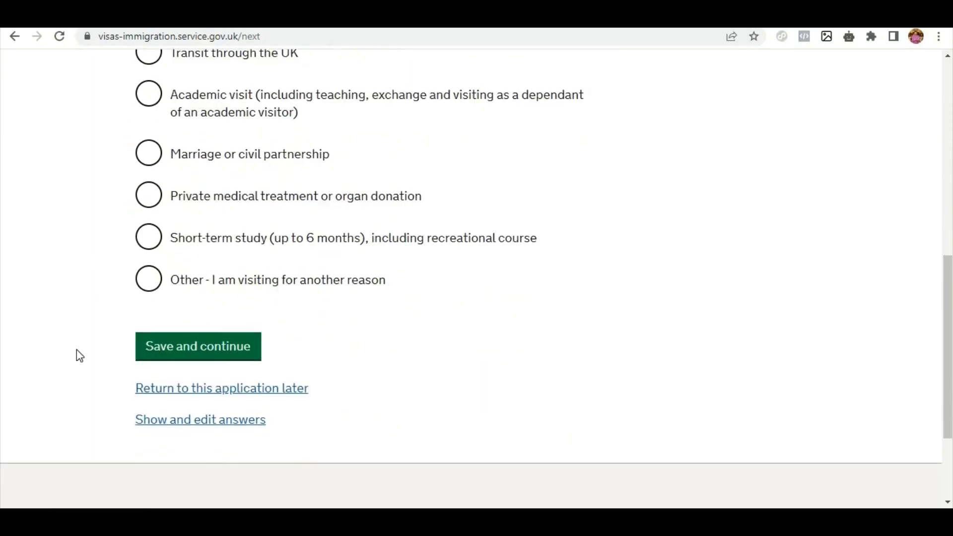
{"action": "left_click", "coordinate": [200, 355]}
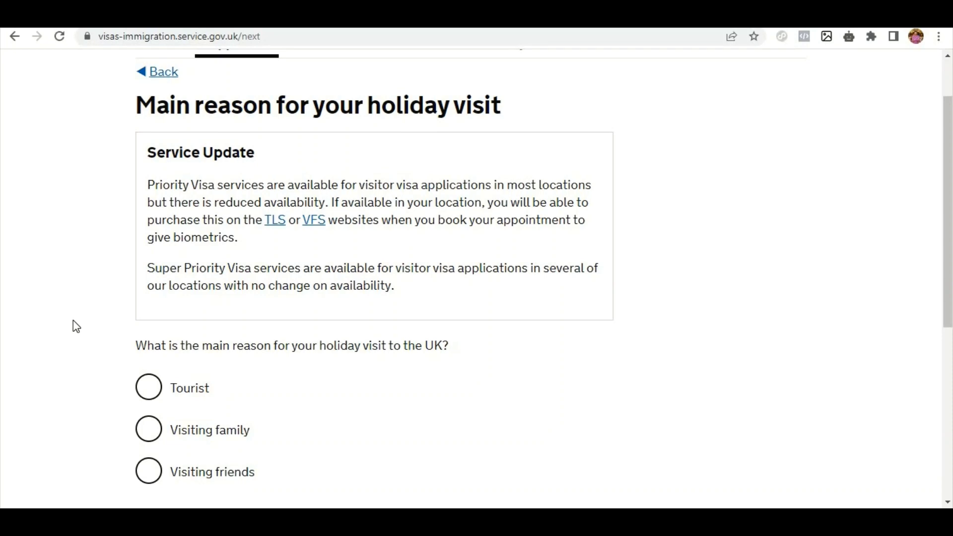
Choose Tourist as the main reason for the holiday visit, save it, and open the visit activities description for entry
{"action": "scroll", "coordinate": [82, 333], "scroll_direction": "down", "scroll_amount": 2}
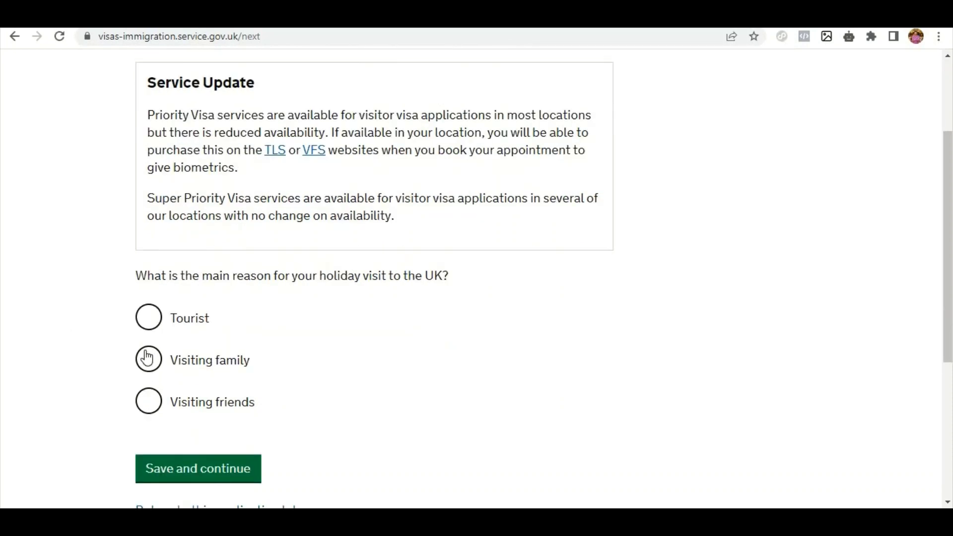
{"action": "left_click", "coordinate": [144, 317]}
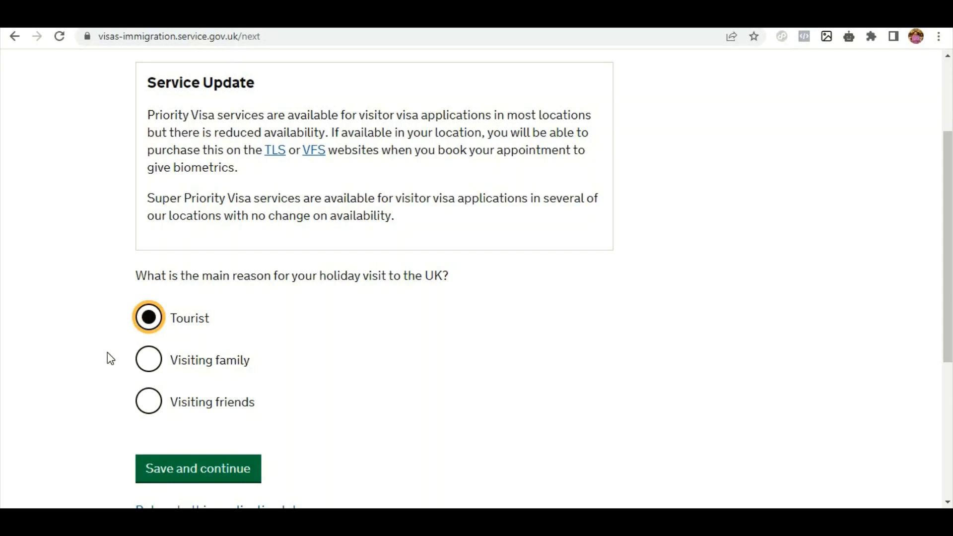
{"action": "left_click", "coordinate": [180, 473]}
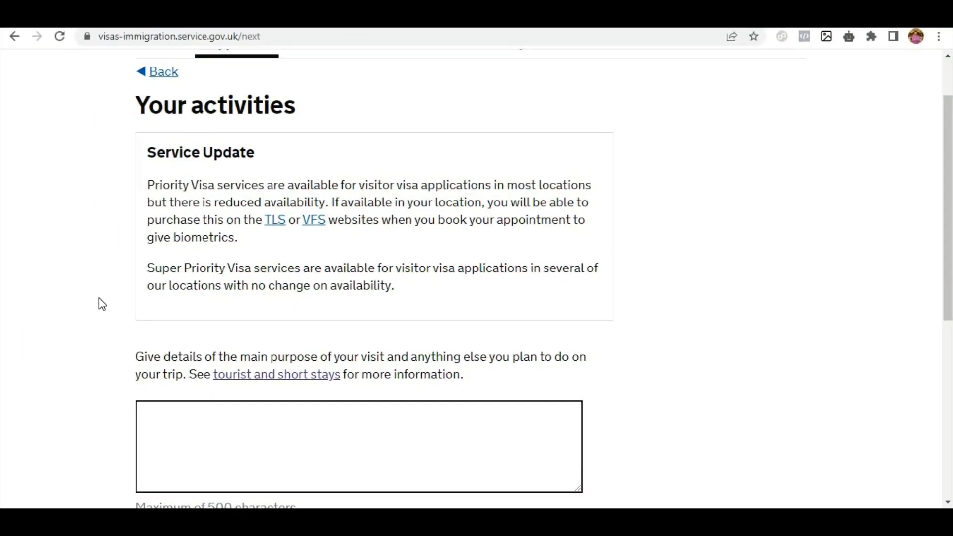
{"action": "left_click", "coordinate": [169, 426]}
{"action": "scroll", "coordinate": [189, 411], "scroll_direction": "down", "scroll_amount": 1}
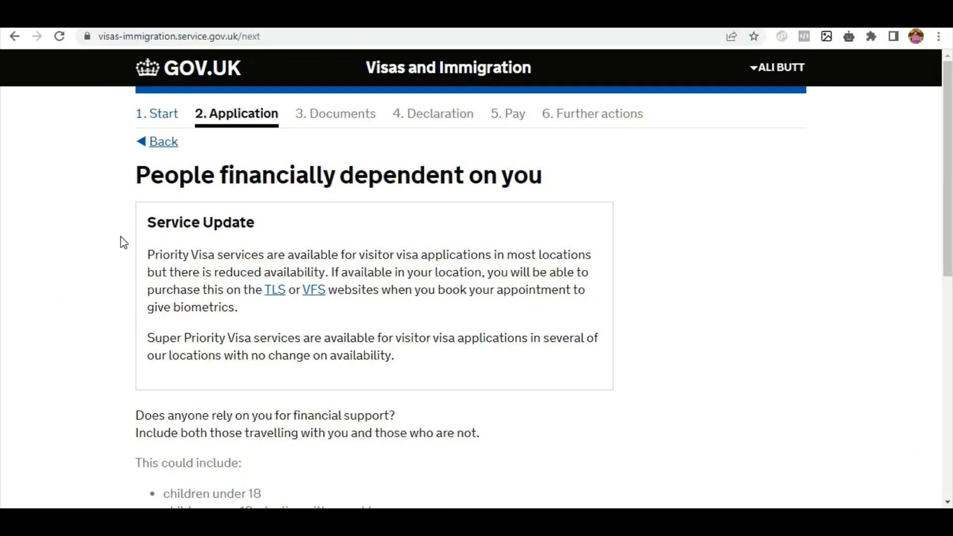
Review who counts as a dependant, answer Yes to anyone relying on the applicant for financial support, and save
{"action": "scroll", "coordinate": [124, 328], "scroll_direction": "down", "scroll_amount": 1}
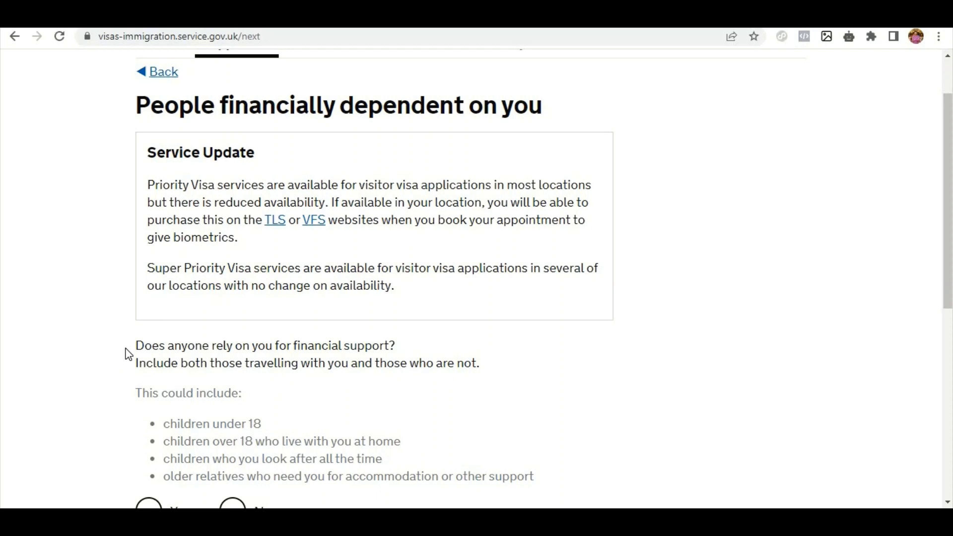
{"action": "scroll", "coordinate": [116, 348], "scroll_direction": "down", "scroll_amount": 1}
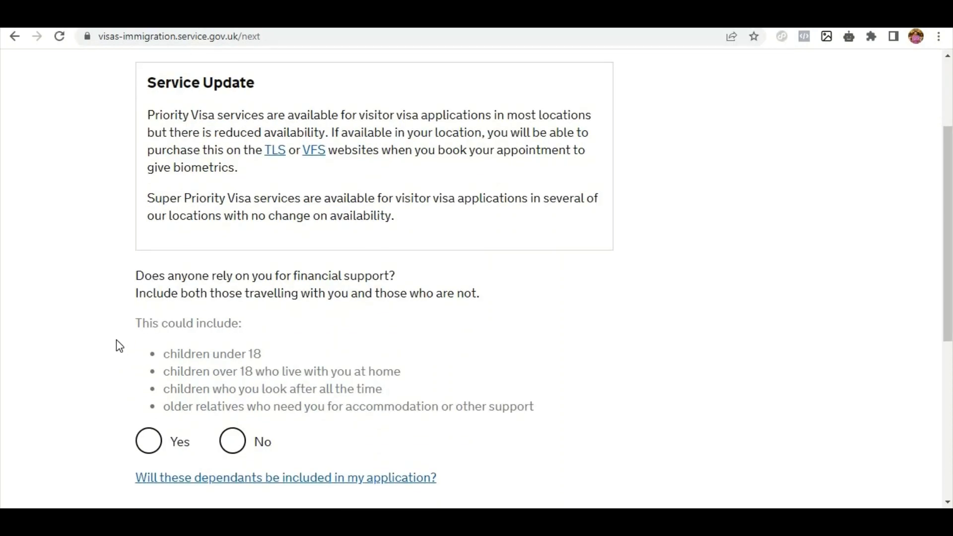
{"action": "left_click_drag", "start_coordinate": [165, 356], "coordinate": [258, 357]}
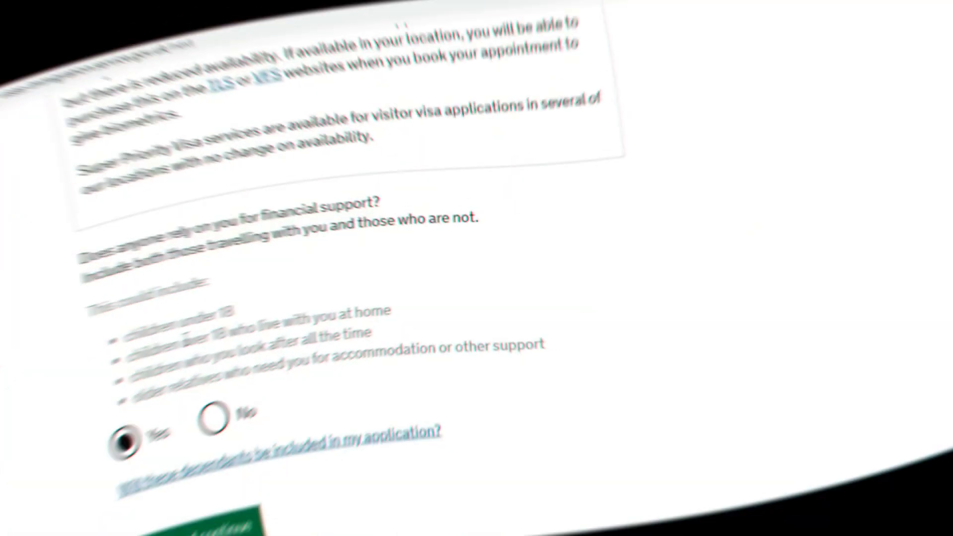
{"action": "left_click_drag", "start_coordinate": [165, 302], "coordinate": [394, 304]}
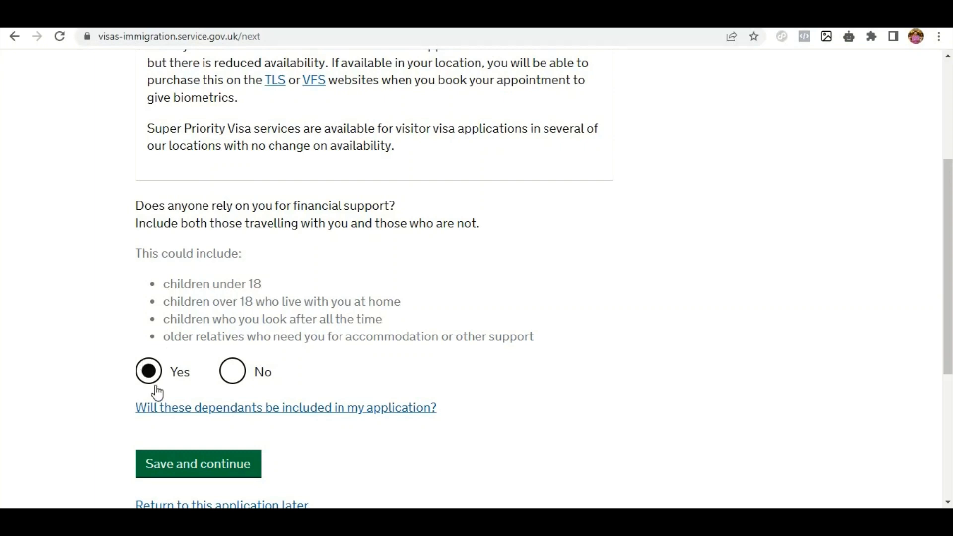
{"action": "left_click", "coordinate": [180, 465]}
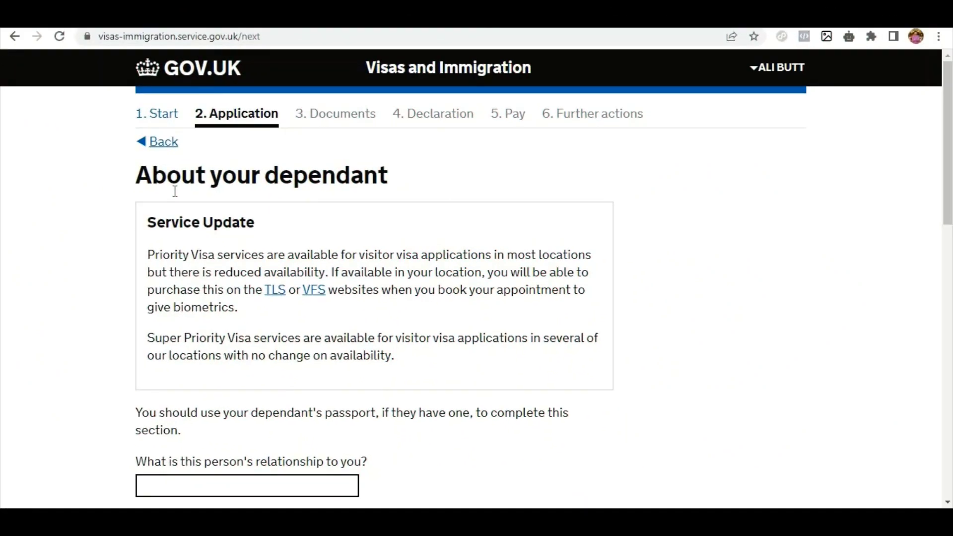
Look through the dependant form's relationship, name, date of birth, living arrangement and travel questions
{"action": "scroll", "coordinate": [111, 206], "scroll_direction": "down", "scroll_amount": 4}
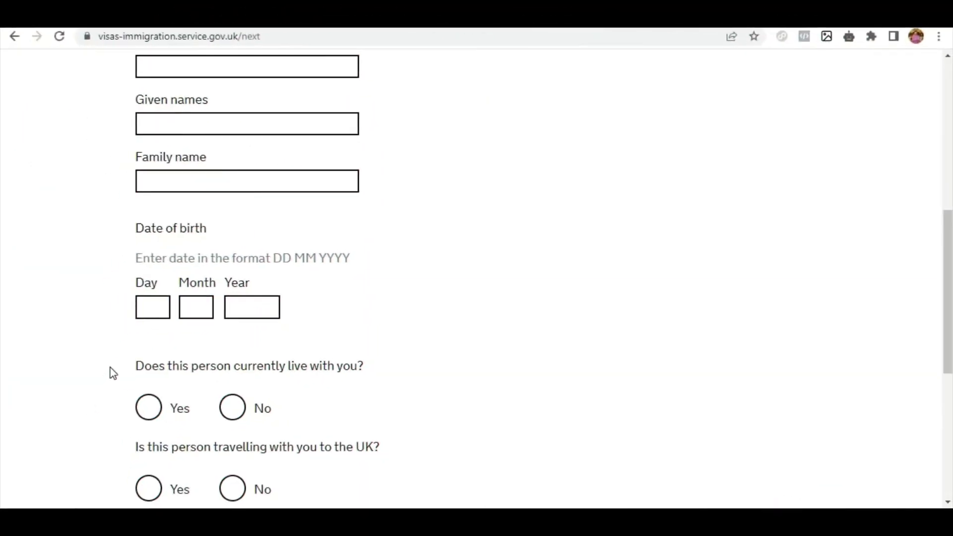
{"action": "scroll", "coordinate": [111, 369], "scroll_direction": "down", "scroll_amount": 3}
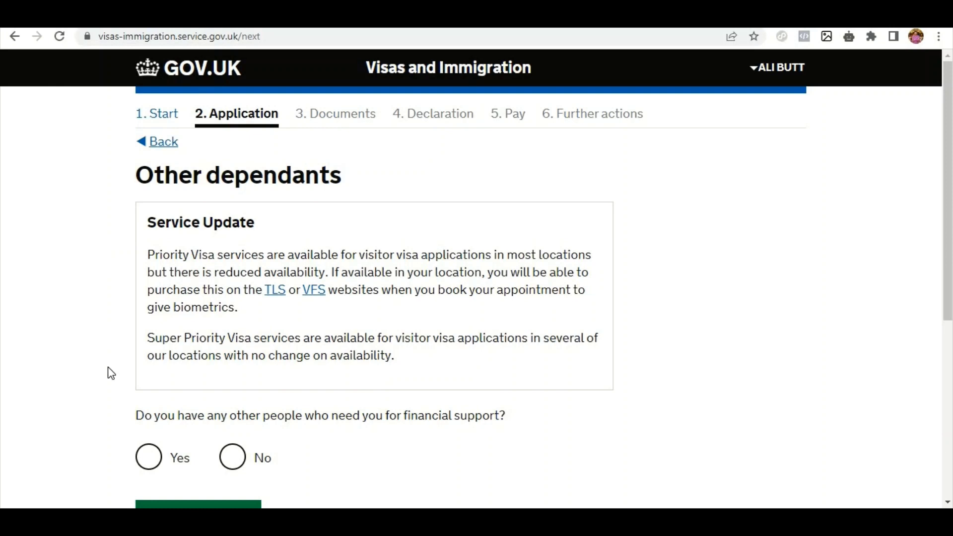
Answer Yes to having other people who need the applicant for financial support
{"action": "scroll", "coordinate": [111, 374], "scroll_direction": "down", "scroll_amount": 1}
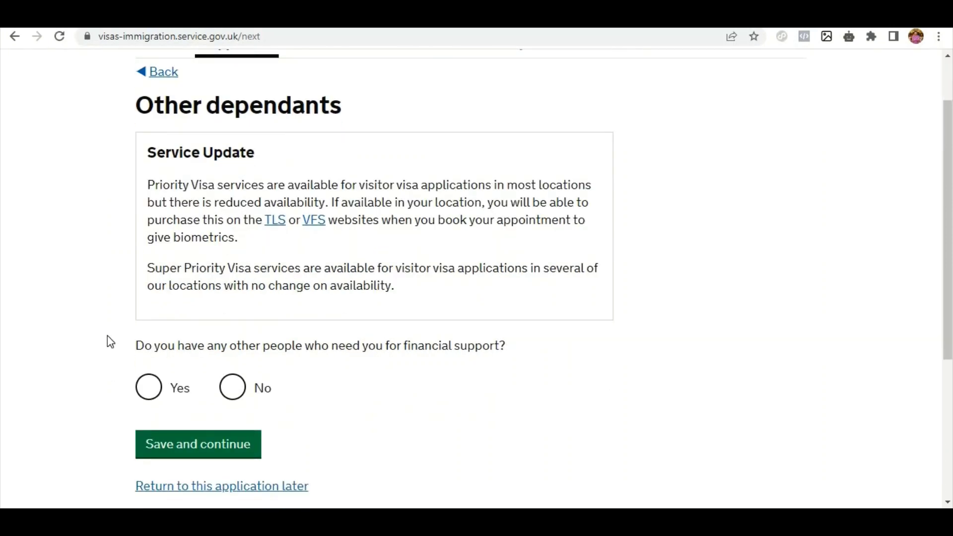
{"action": "left_click", "coordinate": [137, 379]}
{"action": "scroll", "coordinate": [137, 379], "scroll_direction": "down", "scroll_amount": 2}
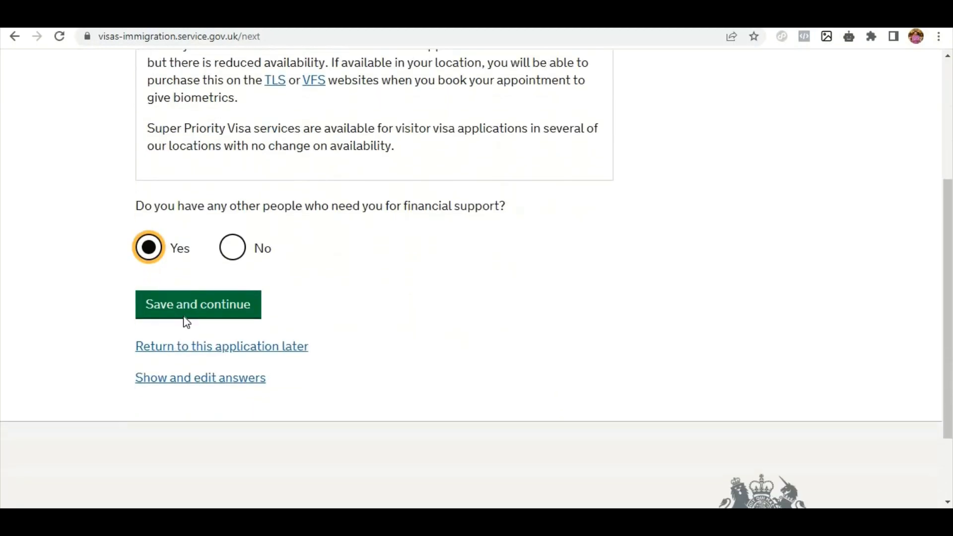
{"action": "scroll", "coordinate": [127, 328], "scroll_direction": "up", "scroll_amount": 1}
{"action": "scroll", "coordinate": [127, 328], "scroll_direction": "up", "scroll_amount": 3}
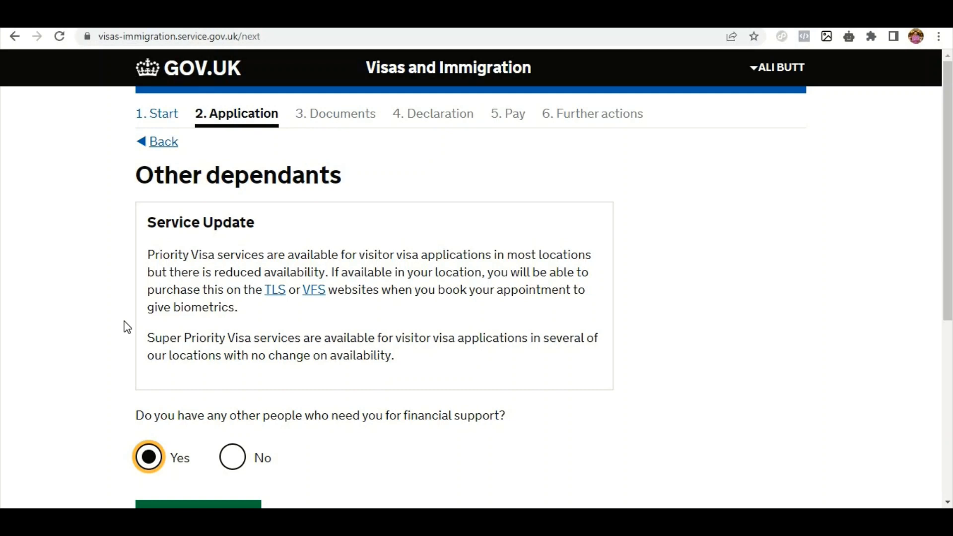
{"action": "scroll", "coordinate": [127, 328], "scroll_direction": "down", "scroll_amount": 1}
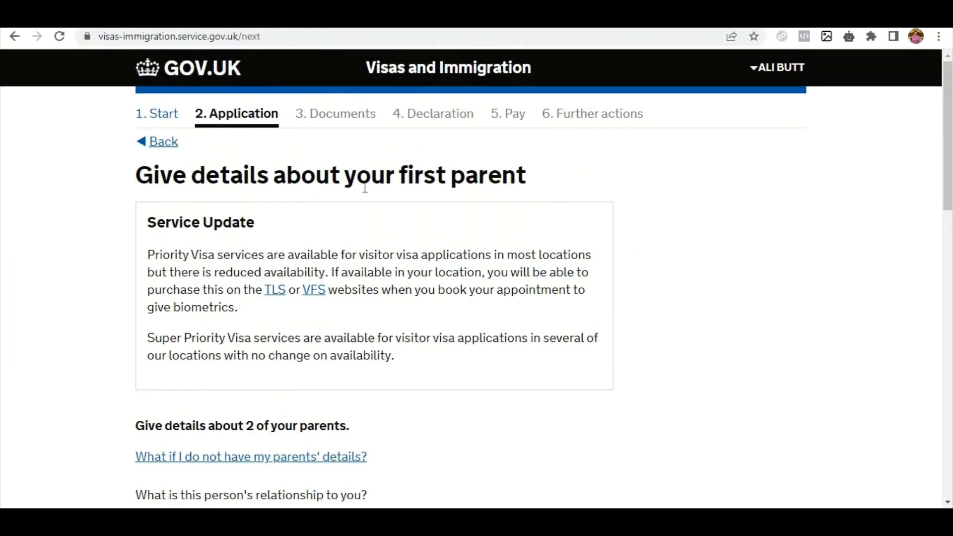
Choose Mother as the first parent's relationship and answer Yes to whether they have always had the same nationality
{"action": "scroll", "coordinate": [112, 273], "scroll_direction": "down", "scroll_amount": 4}
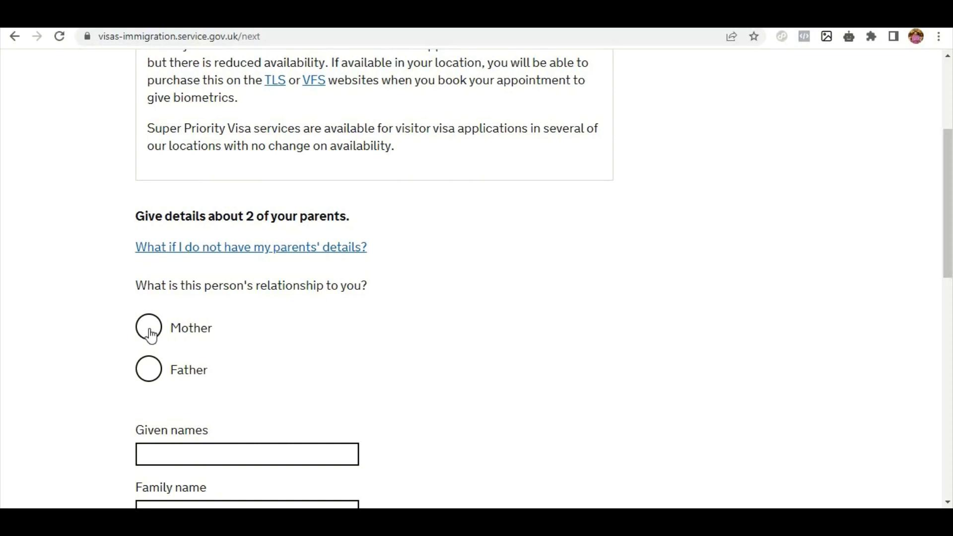
{"action": "left_click", "coordinate": [148, 328]}
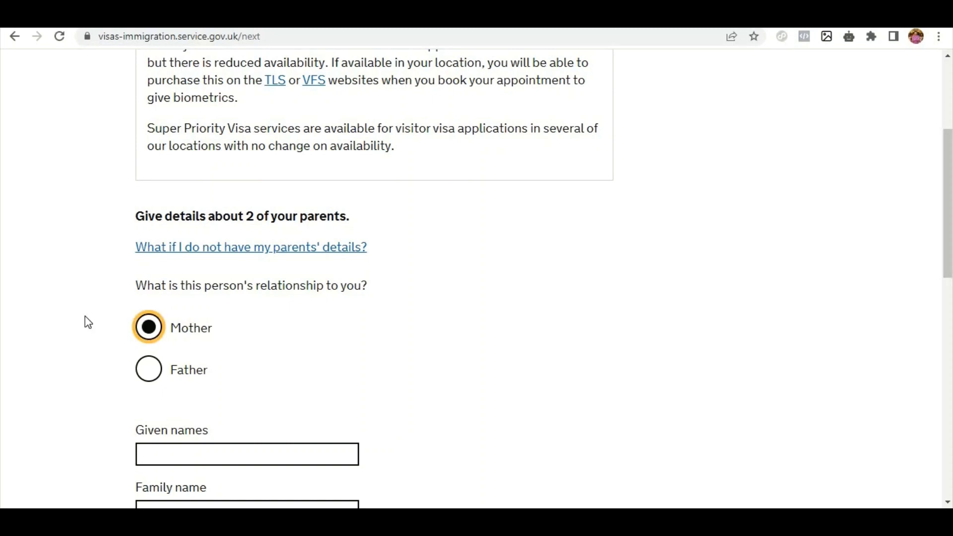
{"action": "scroll", "coordinate": [85, 318], "scroll_direction": "down", "scroll_amount": 3}
{"action": "scroll", "coordinate": [210, 317], "scroll_direction": "down", "scroll_amount": 3}
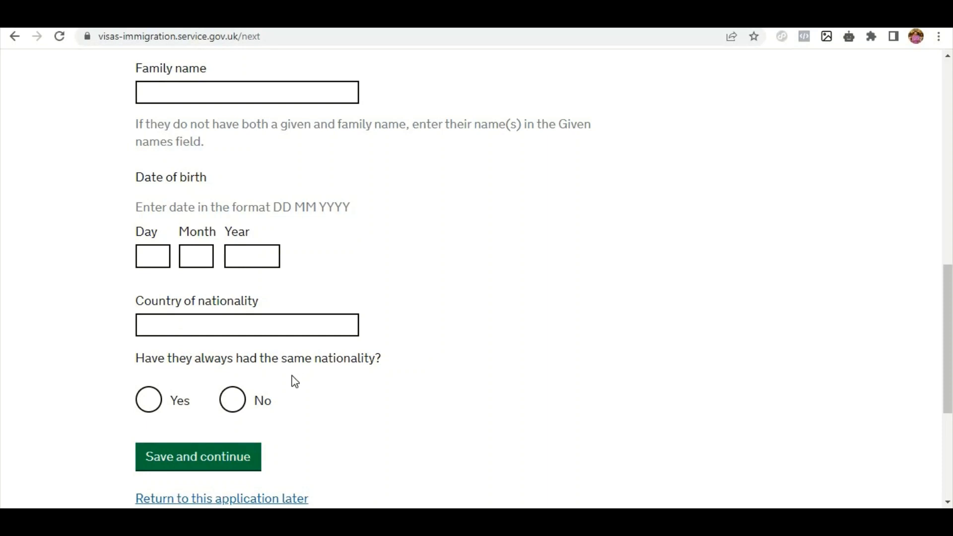
{"action": "left_click", "coordinate": [229, 414]}
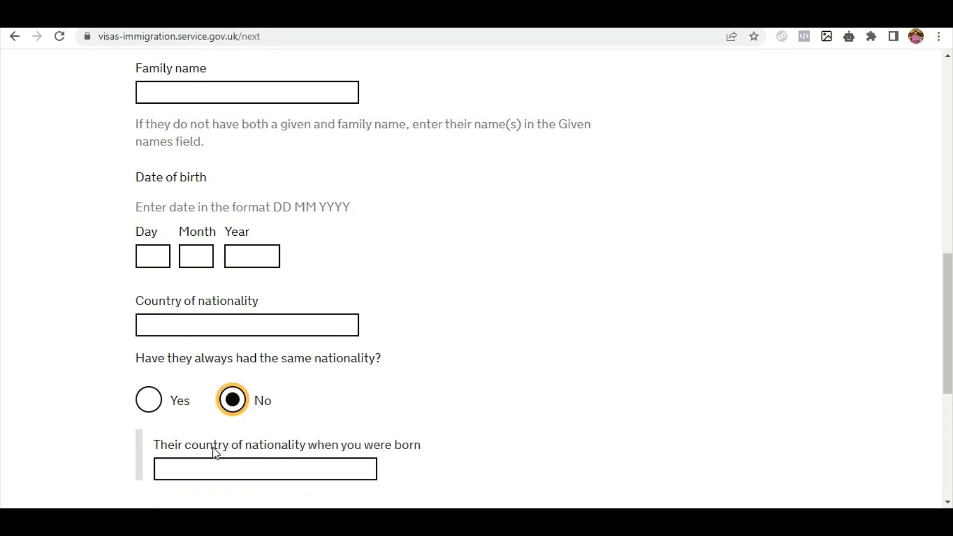
{"action": "scroll", "coordinate": [179, 430], "scroll_direction": "down", "scroll_amount": 2}
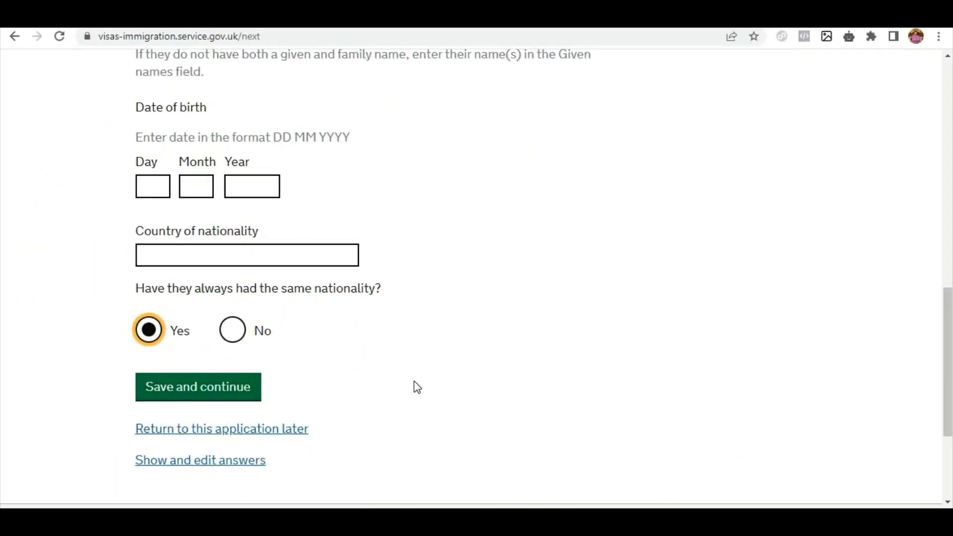
Choose Father as the second parent's relationship and go through the name, date of birth and nationality fields
{"action": "scroll", "coordinate": [402, 383], "scroll_direction": "up", "scroll_amount": 4}
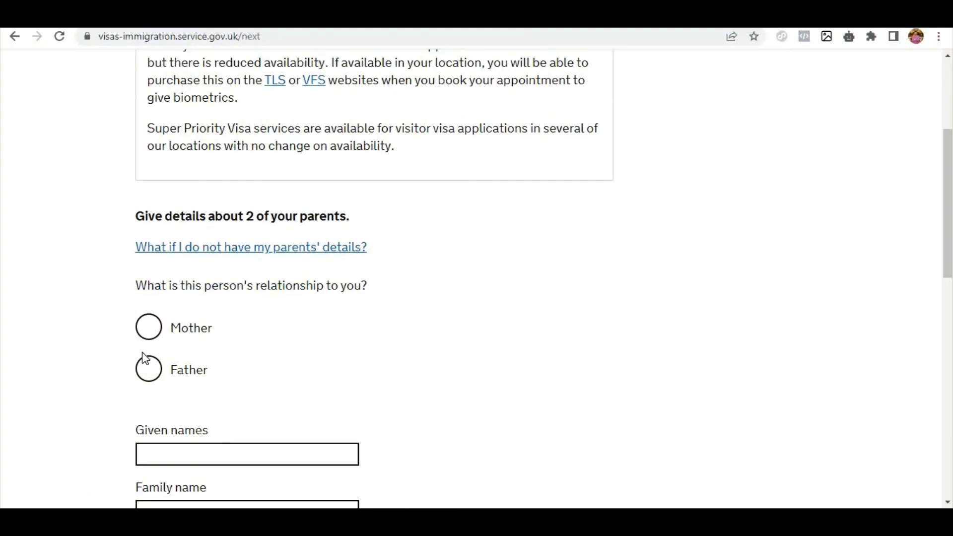
{"action": "scroll", "coordinate": [149, 348], "scroll_direction": "down", "scroll_amount": 1}
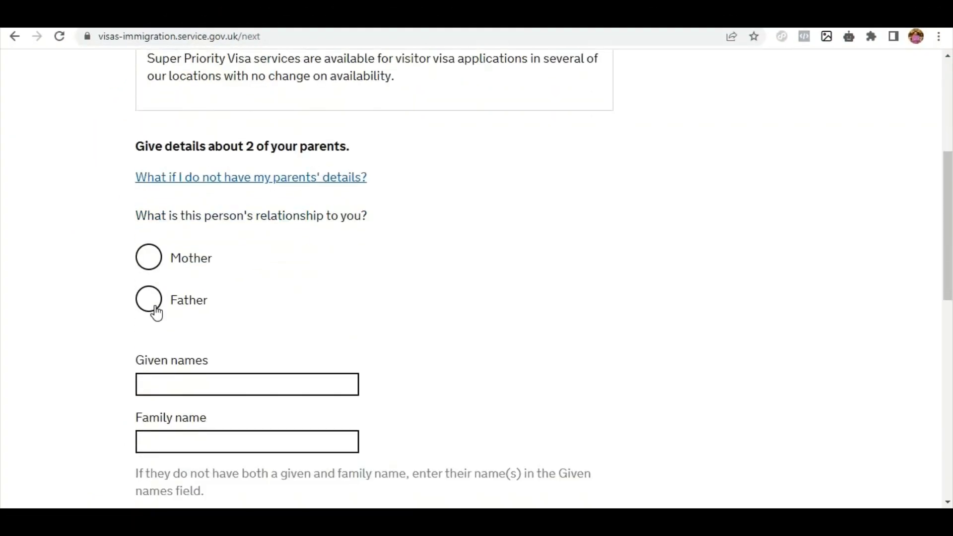
{"action": "left_click", "coordinate": [156, 310]}
{"action": "scroll", "coordinate": [392, 307], "scroll_direction": "down", "scroll_amount": 3}
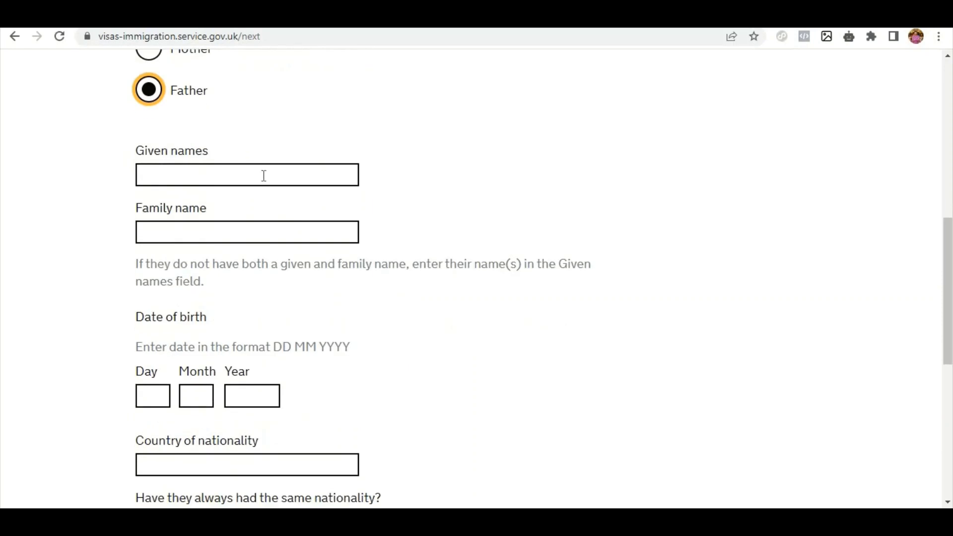
{"action": "scroll", "coordinate": [248, 271], "scroll_direction": "down", "scroll_amount": 3}
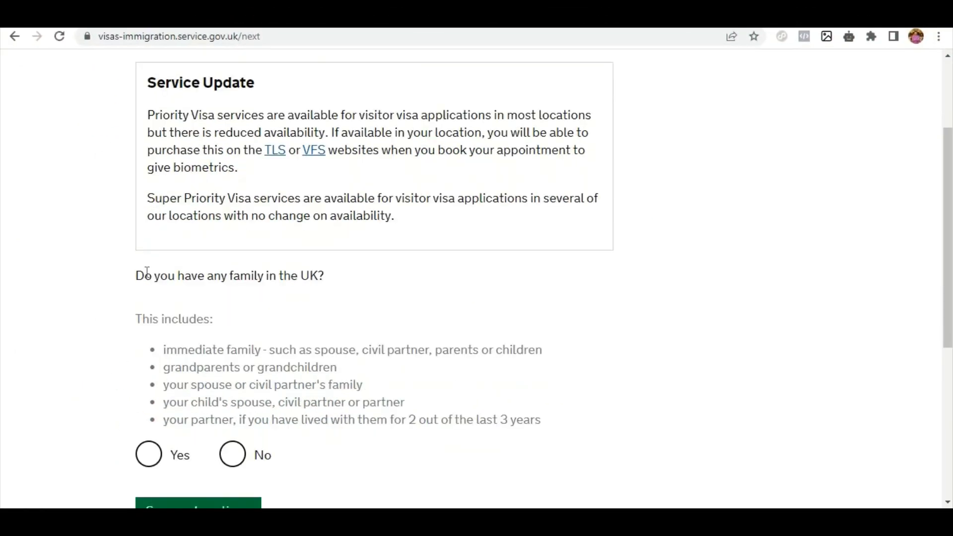
Review which relatives count as family in the UK, answer No to having any there, and save
{"action": "scroll", "coordinate": [141, 273], "scroll_direction": "down", "scroll_amount": 1}
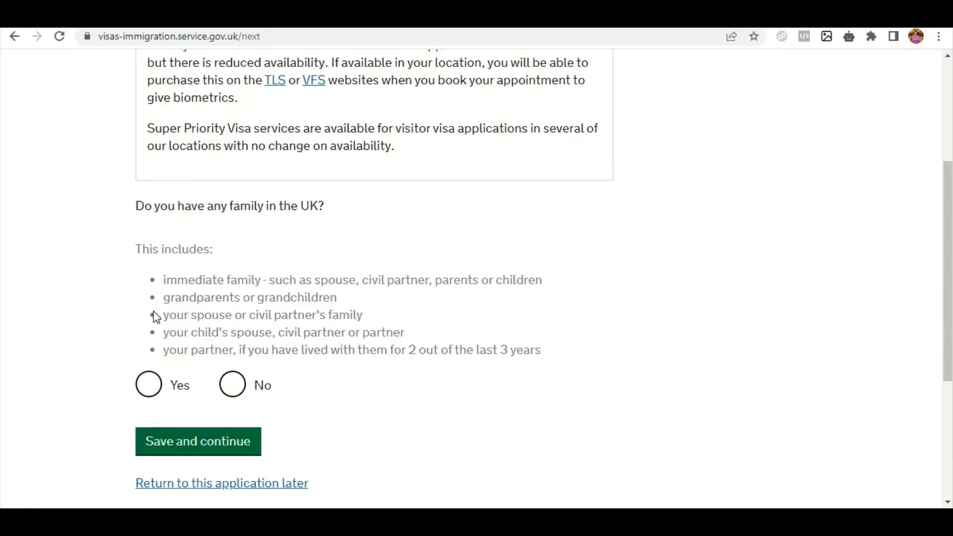
{"action": "left_click", "coordinate": [147, 387]}
{"action": "scroll", "coordinate": [107, 302], "scroll_direction": "down", "scroll_amount": 1}
{"action": "scroll", "coordinate": [107, 301], "scroll_direction": "down", "scroll_amount": 2}
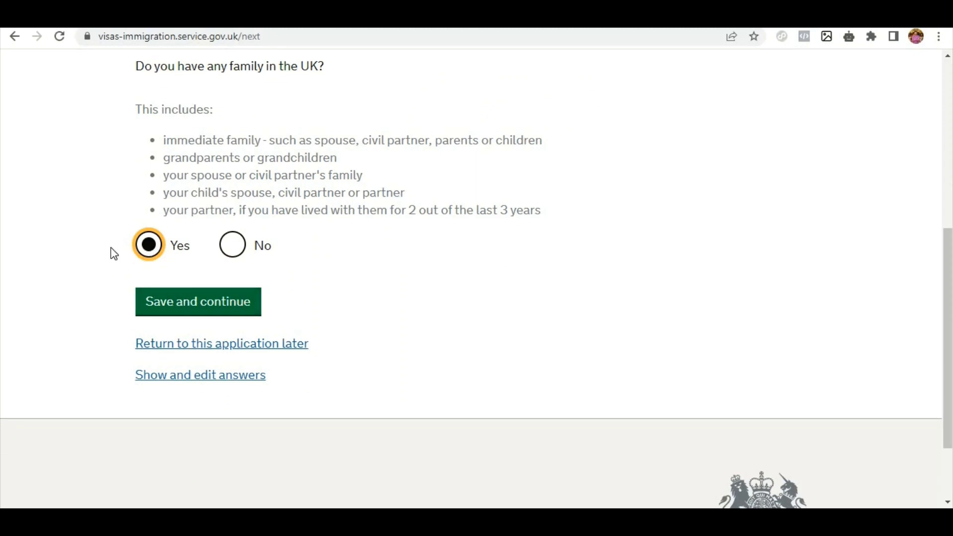
{"action": "scroll", "coordinate": [111, 251], "scroll_direction": "up", "scroll_amount": 2}
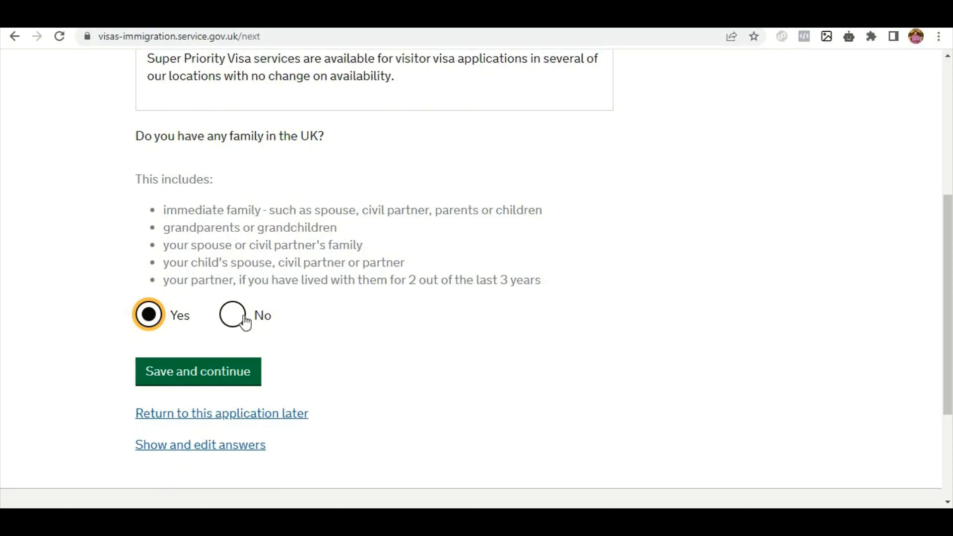
{"action": "left_click", "coordinate": [245, 322]}
{"action": "left_click", "coordinate": [212, 380]}
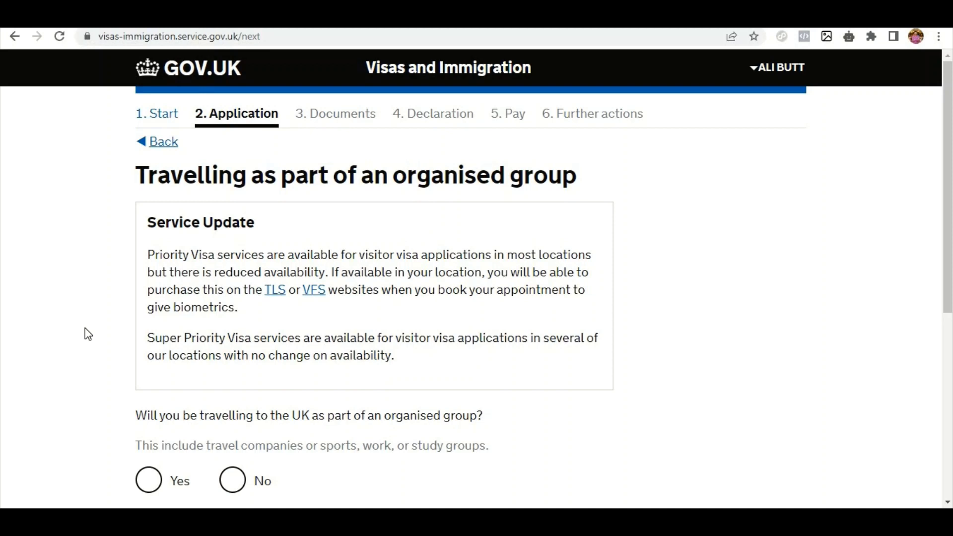
Answer No to travelling to the UK as part of an organised group and save
{"action": "scroll", "coordinate": [87, 334], "scroll_direction": "down", "scroll_amount": 1}
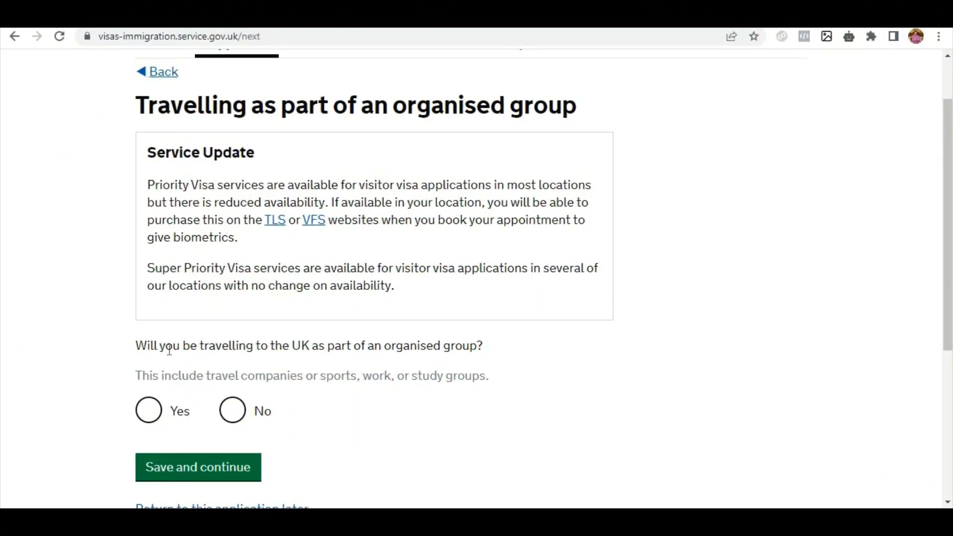
{"action": "triple_click", "coordinate": [169, 350]}
{"action": "left_click", "coordinate": [233, 410]}
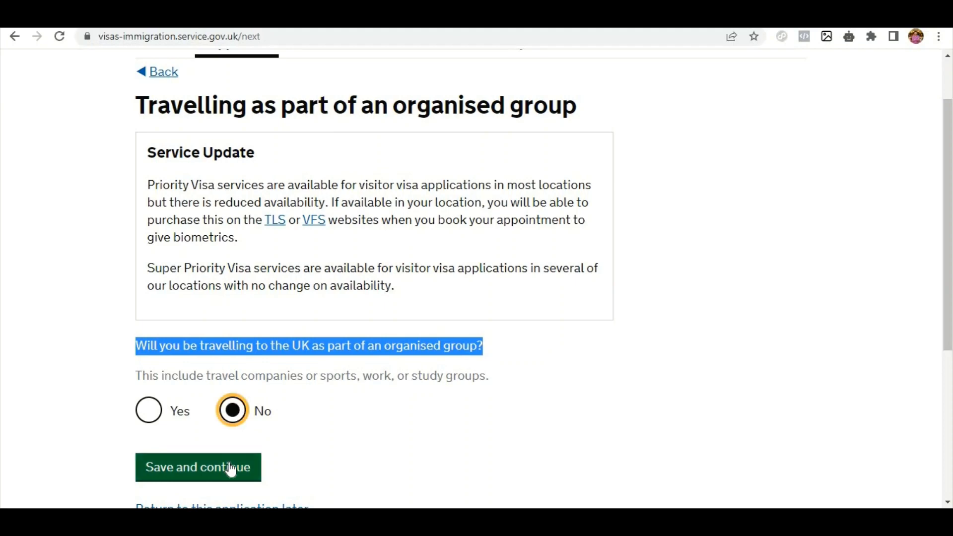
{"action": "left_click", "coordinate": [231, 470]}
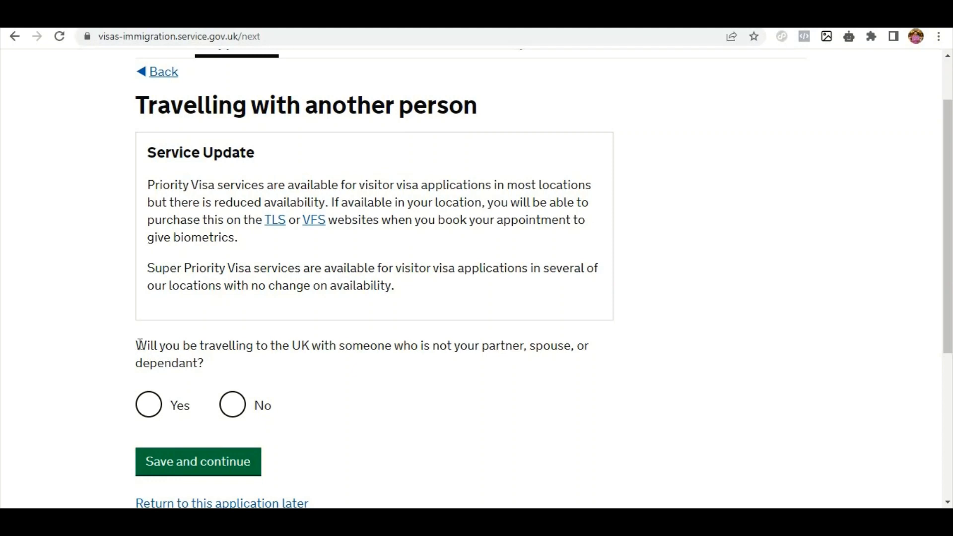
Answer No to travelling with someone who is not a partner, spouse or dependant, and save
{"action": "left_click_drag", "start_coordinate": [145, 344], "coordinate": [214, 370]}
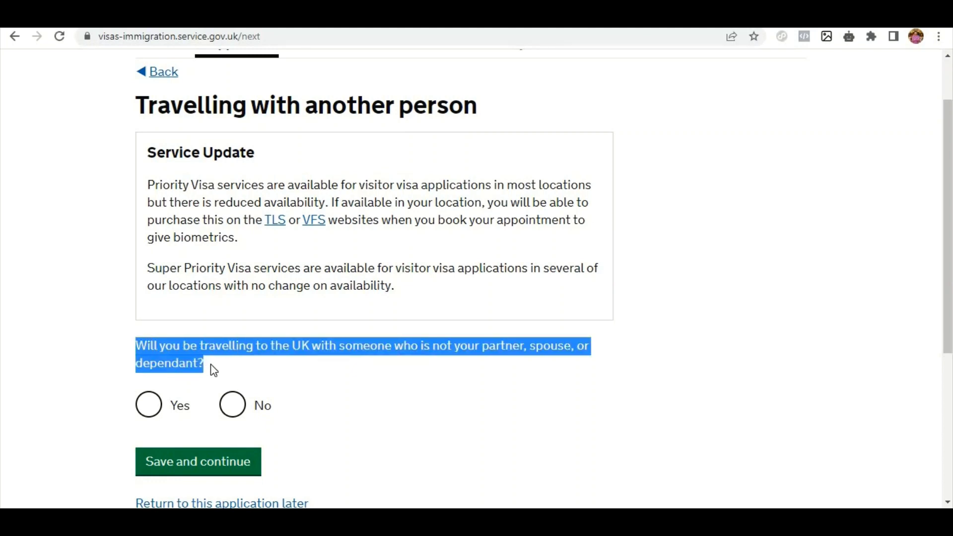
{"action": "left_click", "coordinate": [232, 417]}
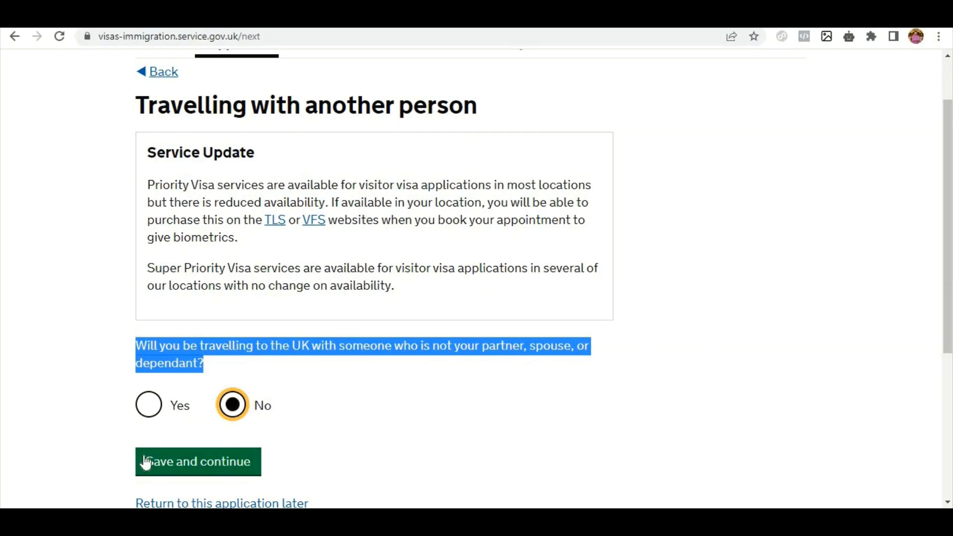
{"action": "left_click", "coordinate": [183, 465]}
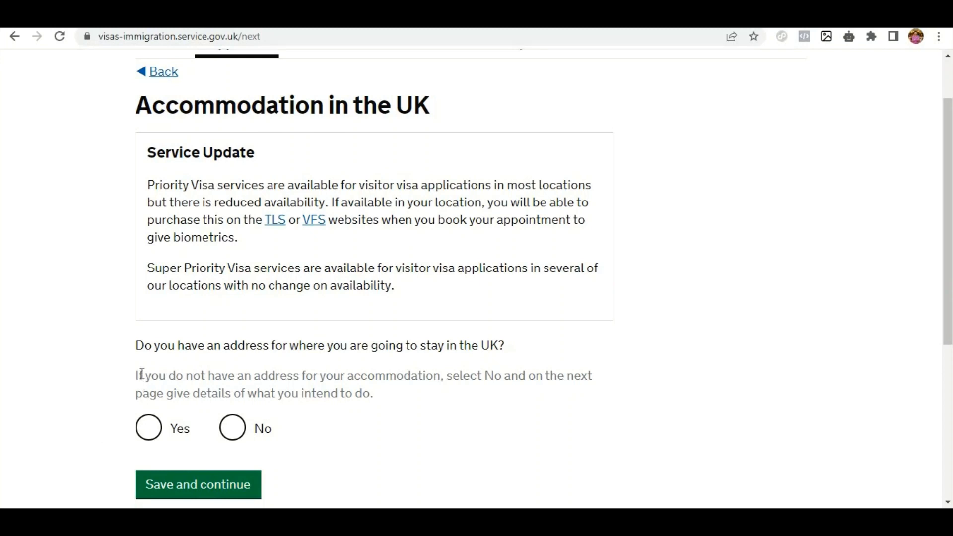
Answer Yes to having an address to stay at in the UK, save, and look through the accommodation details form
{"action": "left_click", "coordinate": [152, 433]}
{"action": "scroll", "coordinate": [149, 437], "scroll_direction": "down", "scroll_amount": 3}
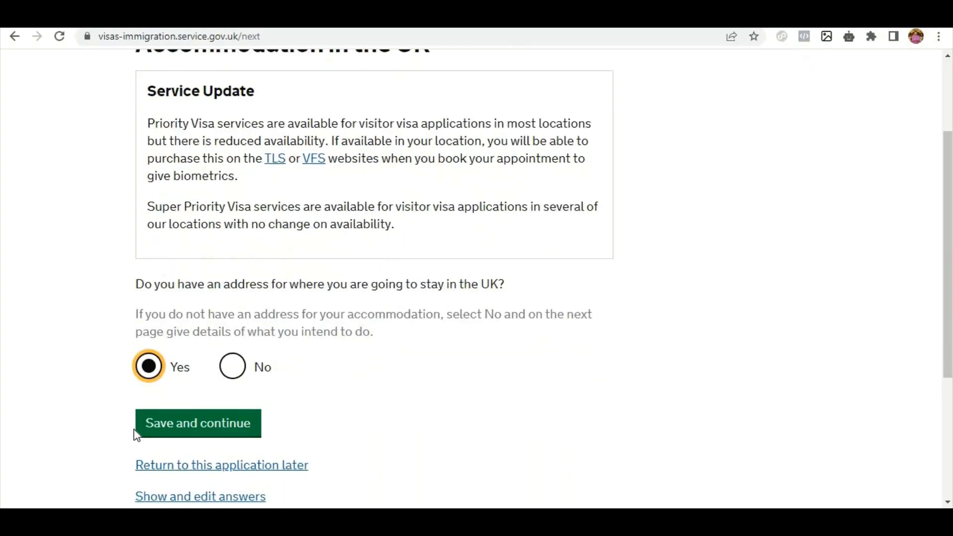
{"action": "left_click", "coordinate": [183, 353]}
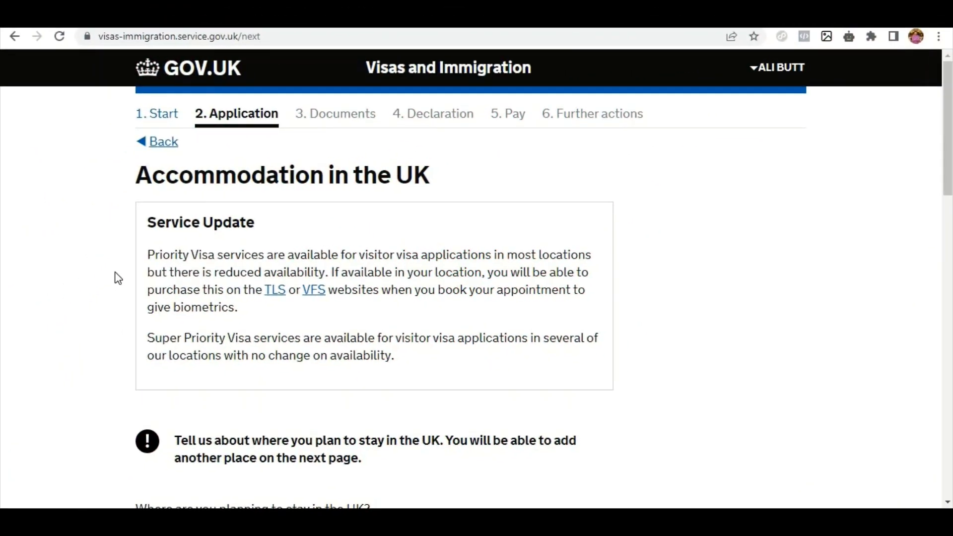
{"action": "scroll", "coordinate": [196, 343], "scroll_direction": "down", "scroll_amount": 2}
{"action": "scroll", "coordinate": [215, 288], "scroll_direction": "down", "scroll_amount": 1}
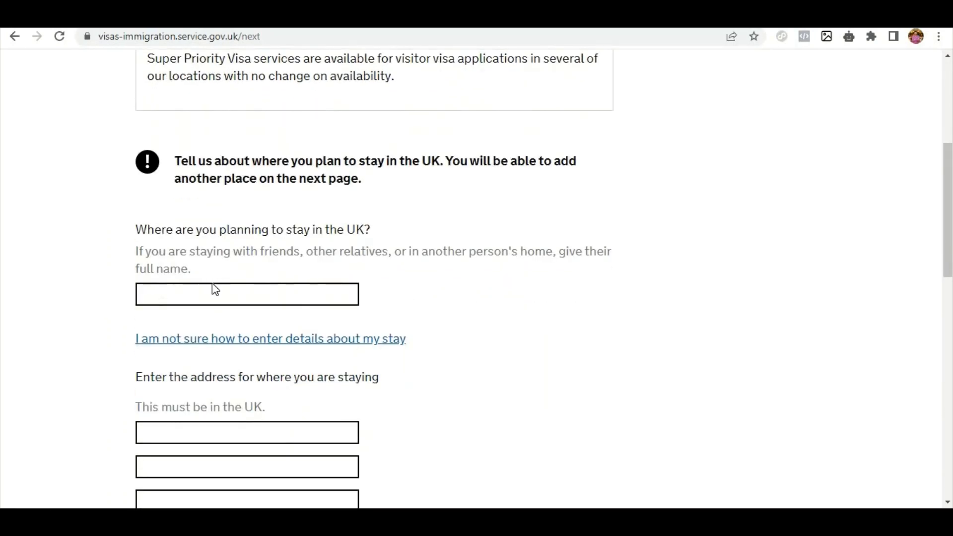
{"action": "scroll", "coordinate": [213, 284], "scroll_direction": "down", "scroll_amount": 5}
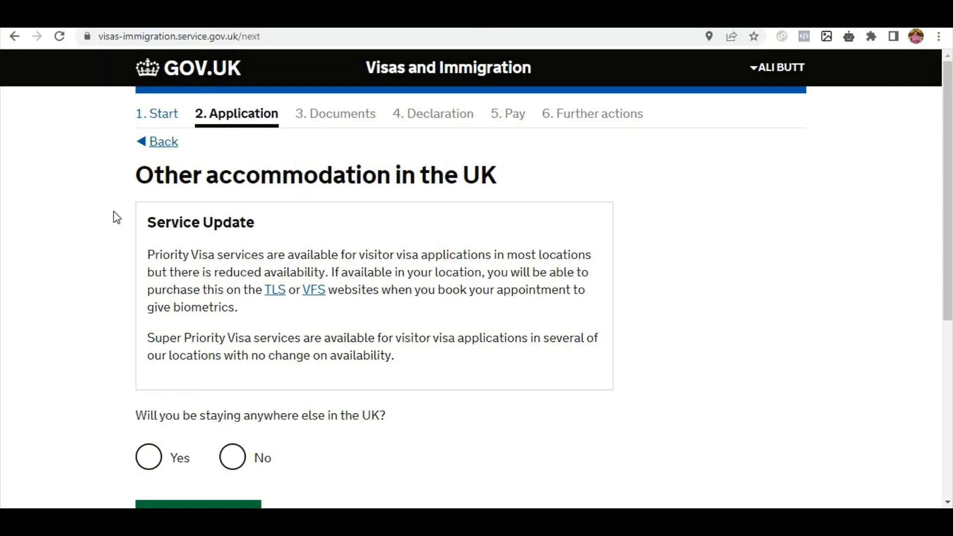
Answer No to staying anywhere else in the UK and save
{"action": "left_click", "coordinate": [232, 457]}
{"action": "scroll", "coordinate": [232, 457], "scroll_direction": "down", "scroll_amount": 1}
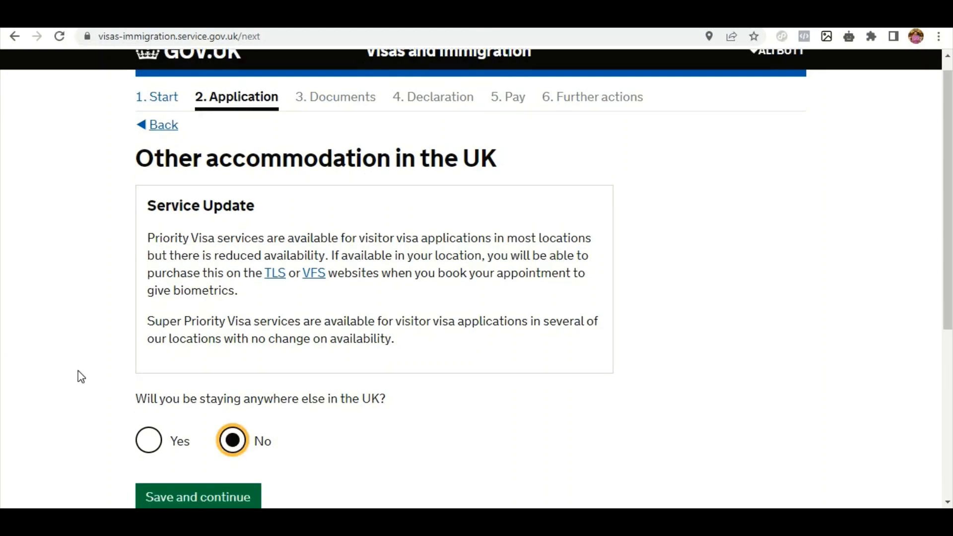
{"action": "left_click", "coordinate": [183, 457]}
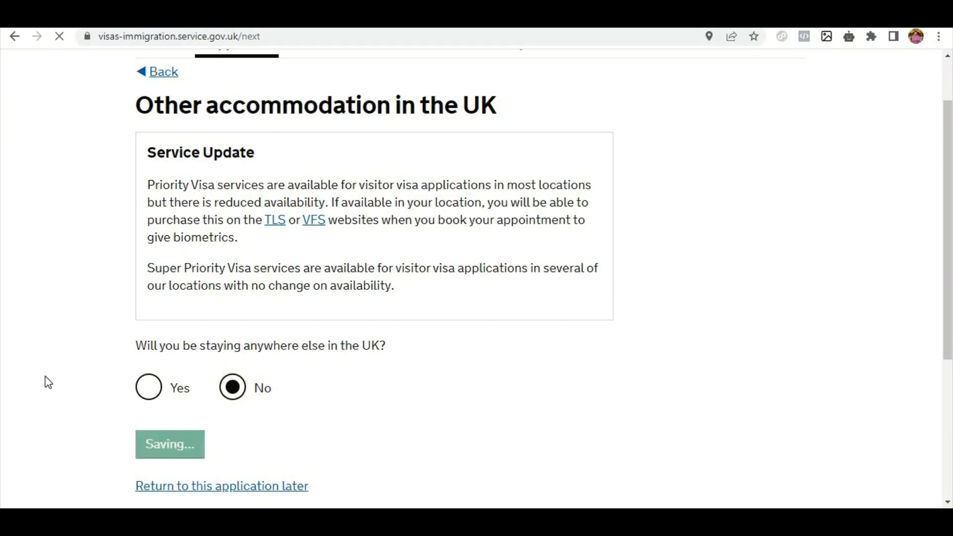
Answer No to having been to the UK in the past 10 years and save
{"action": "scroll", "coordinate": [52, 348], "scroll_direction": "down", "scroll_amount": 1}
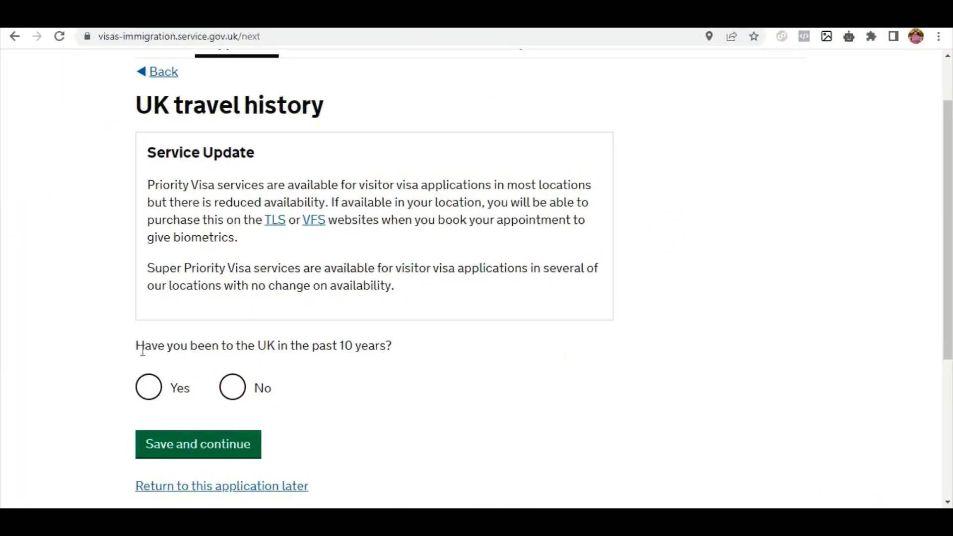
{"action": "left_click_drag", "start_coordinate": [143, 351], "coordinate": [403, 362]}
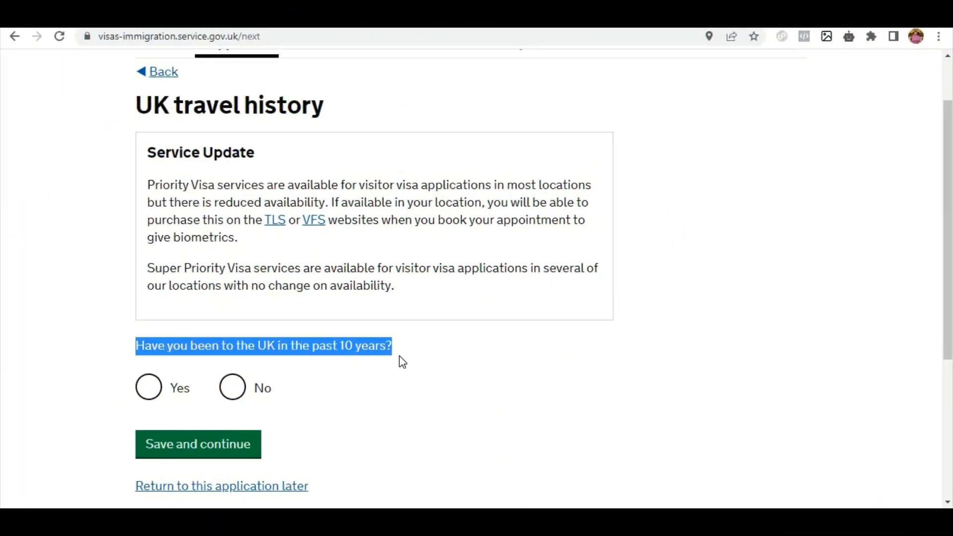
{"action": "left_click", "coordinate": [233, 387]}
{"action": "left_click", "coordinate": [188, 457]}
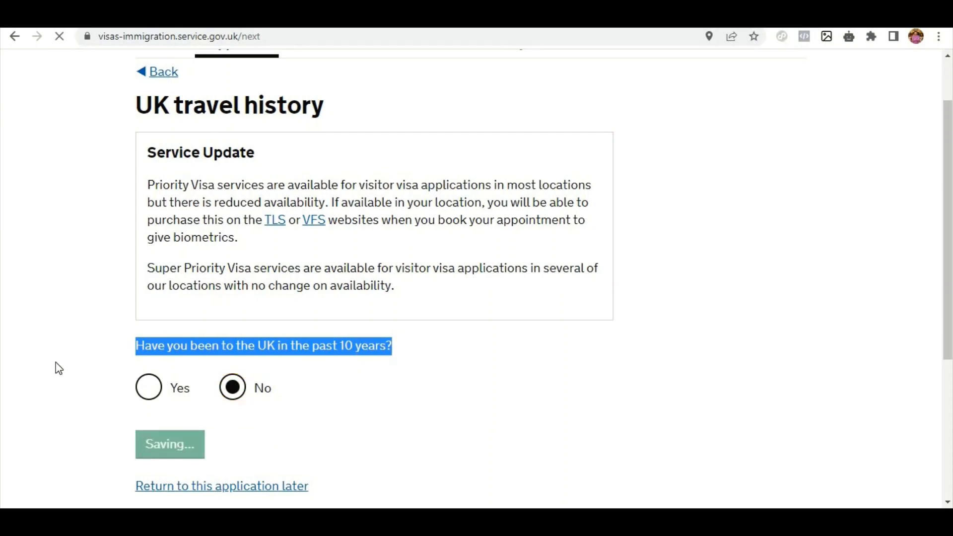
Read the question on visits in the past 10 years to Australia, Canada, New Zealand, USA, Switzerland and the European Economic Area, including its answer options
{"action": "scroll", "coordinate": [59, 369], "scroll_direction": "down", "scroll_amount": 3}
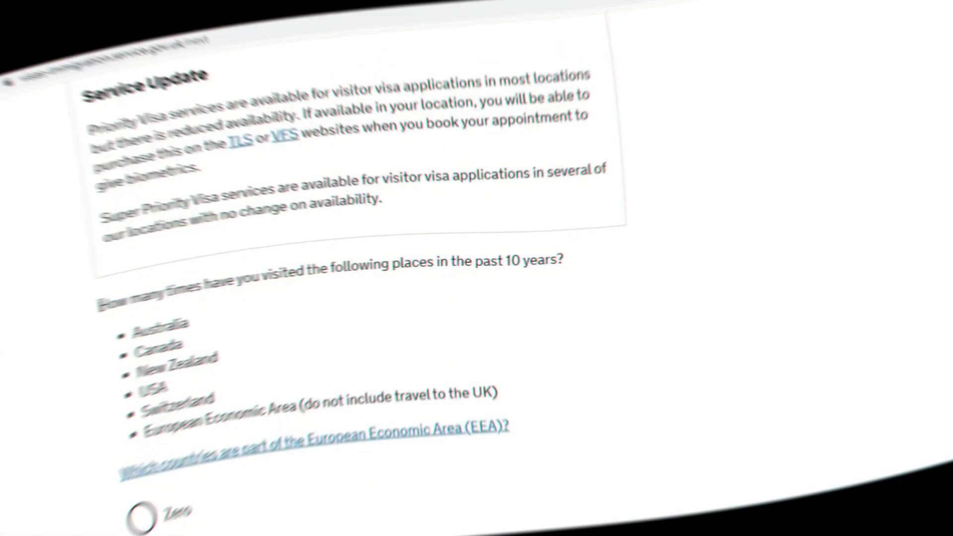
{"action": "left_click_drag", "start_coordinate": [138, 261], "coordinate": [587, 260]}
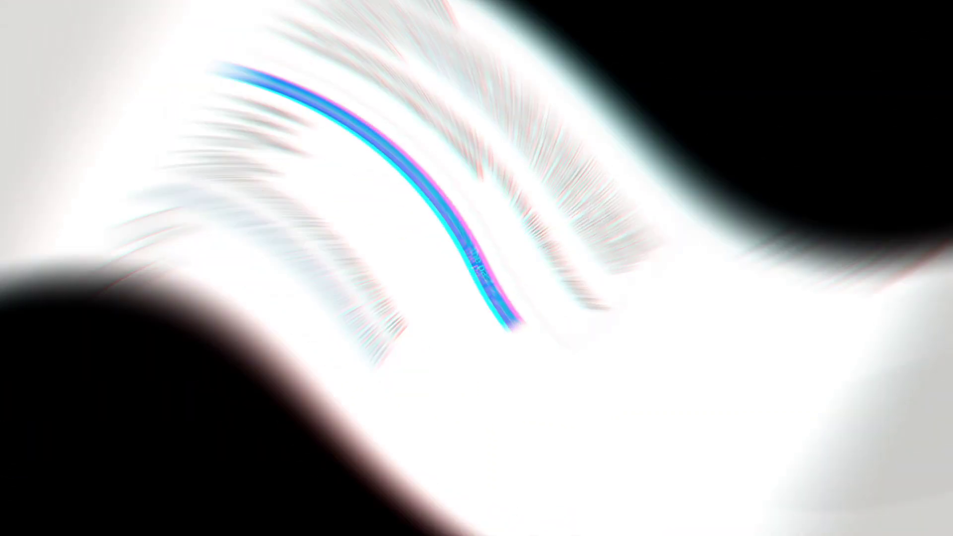
{"action": "left_click_drag", "start_coordinate": [165, 382], "coordinate": [306, 383]}
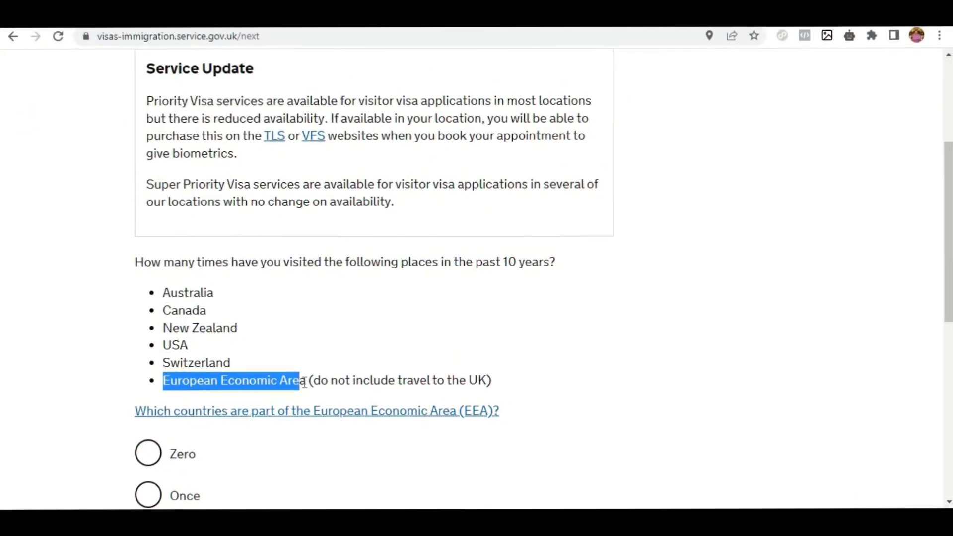
{"action": "left_click", "coordinate": [125, 366]}
{"action": "scroll", "coordinate": [134, 298], "scroll_direction": "down", "scroll_amount": 1}
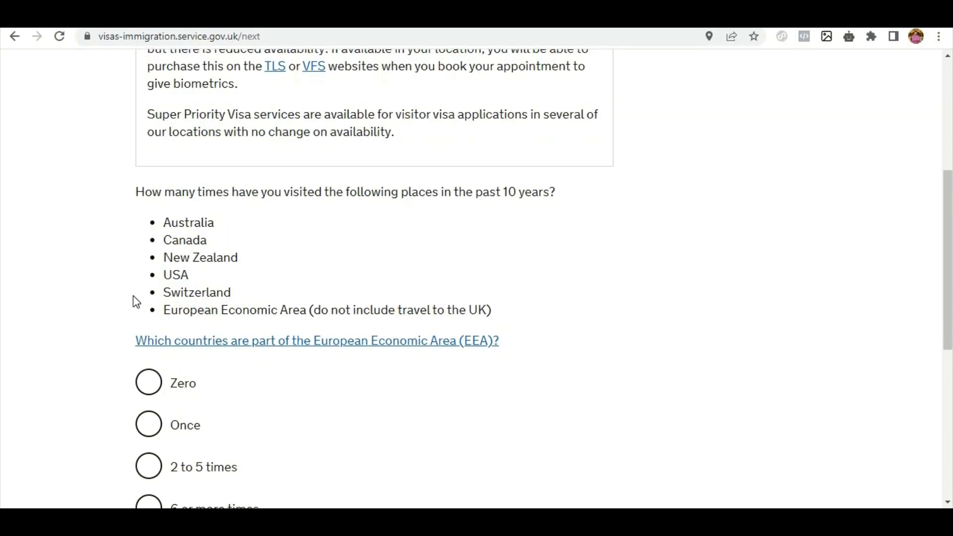
{"action": "scroll", "coordinate": [147, 422], "scroll_direction": "down", "scroll_amount": 1}
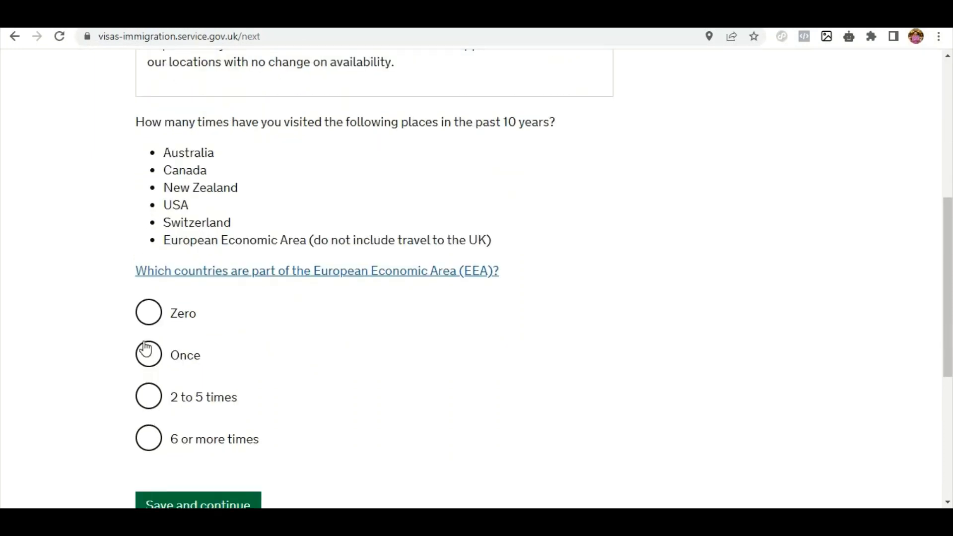
{"action": "scroll", "coordinate": [103, 335], "scroll_direction": "down", "scroll_amount": 1}
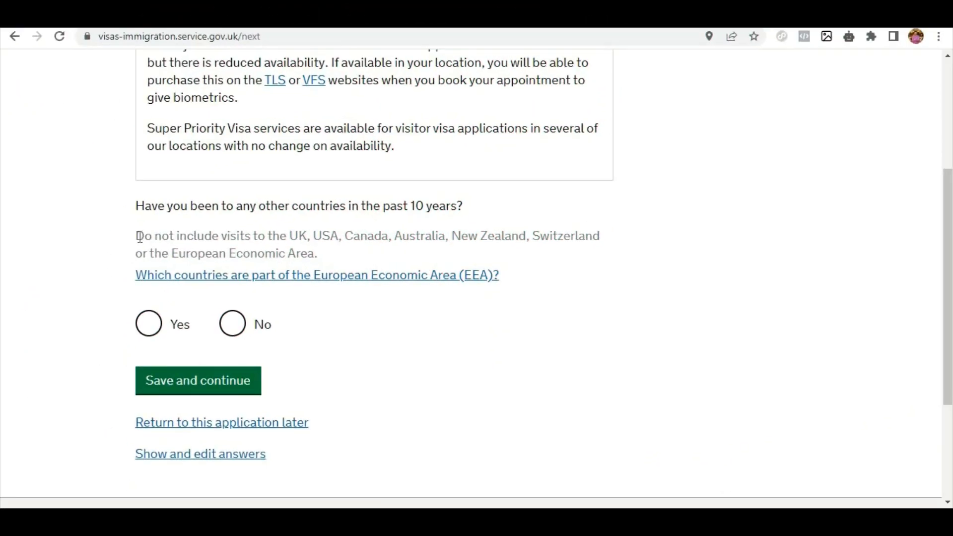
Answer No to having been to any other countries in the past 10 years and save
{"action": "left_click_drag", "start_coordinate": [140, 237], "coordinate": [318, 254]}
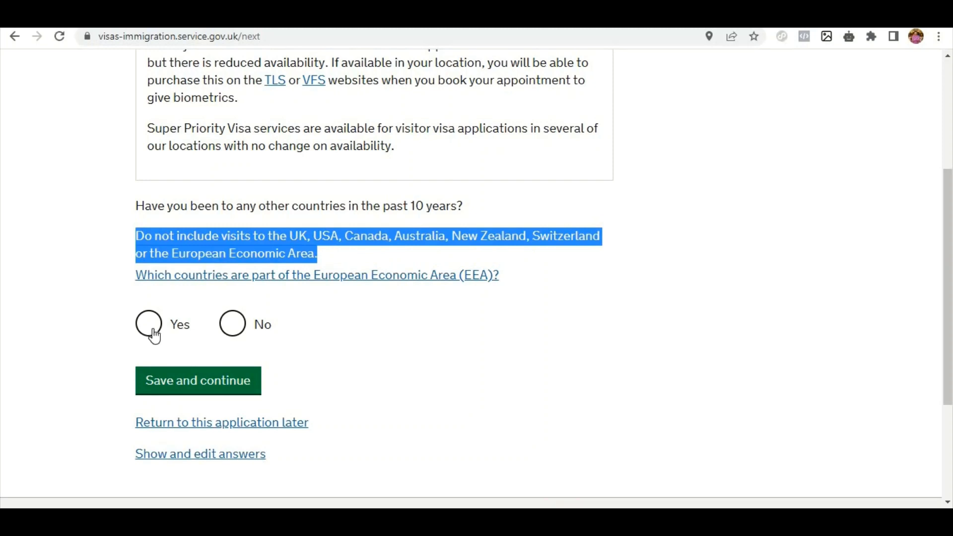
{"action": "left_click", "coordinate": [233, 337]}
{"action": "left_click", "coordinate": [207, 388]}
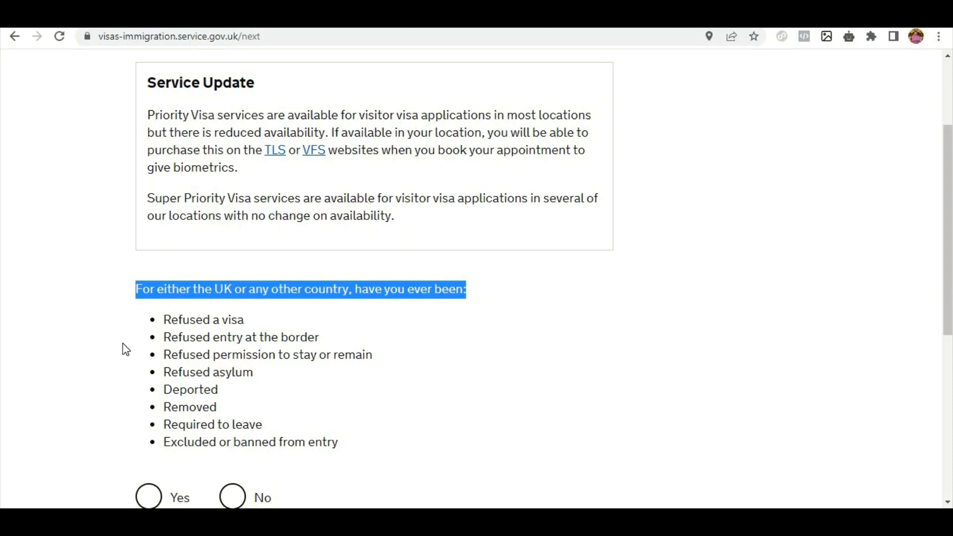
Answer No to ever having been refused a visa or entry, deported, removed or banned by any country, and save
{"action": "scroll", "coordinate": [99, 346], "scroll_direction": "down", "scroll_amount": 1}
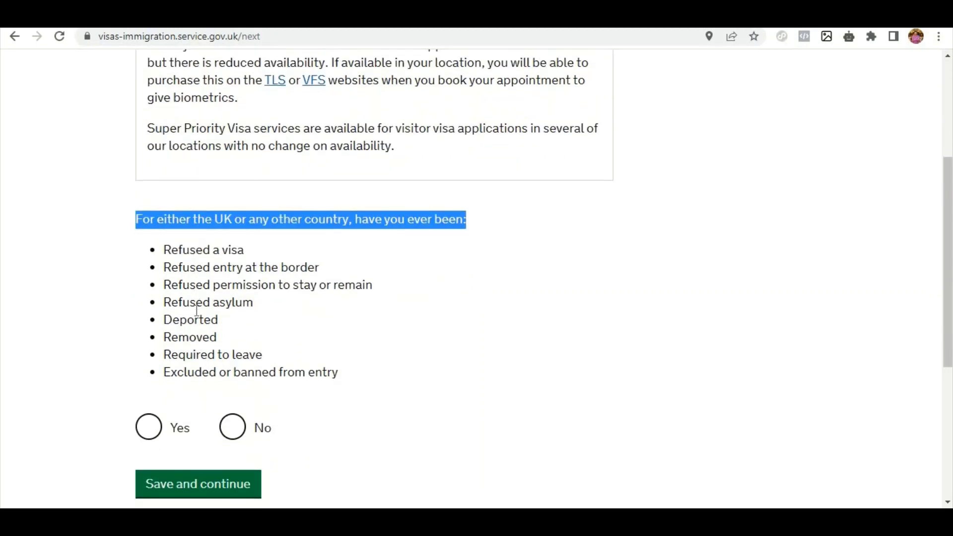
{"action": "left_click", "coordinate": [234, 439]}
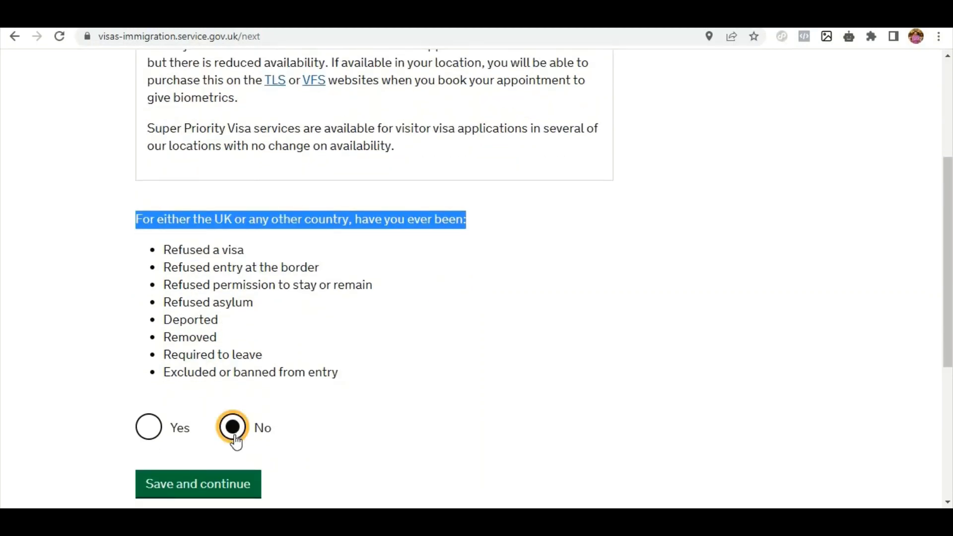
{"action": "left_click", "coordinate": [184, 497]}
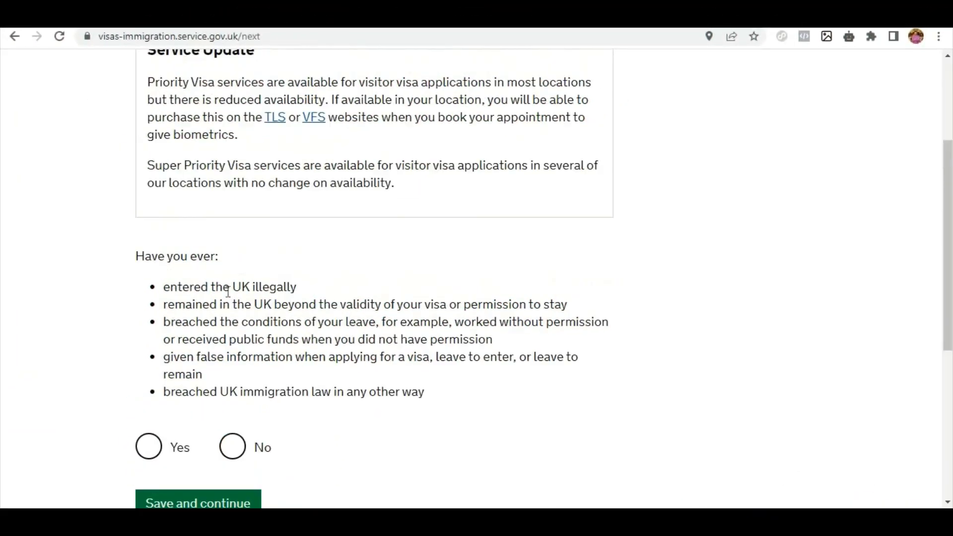
Answer No to ever having breached UK immigration law and save
{"action": "scroll", "coordinate": [181, 207], "scroll_direction": "up", "scroll_amount": 4}
{"action": "scroll", "coordinate": [108, 275], "scroll_direction": "down", "scroll_amount": 1}
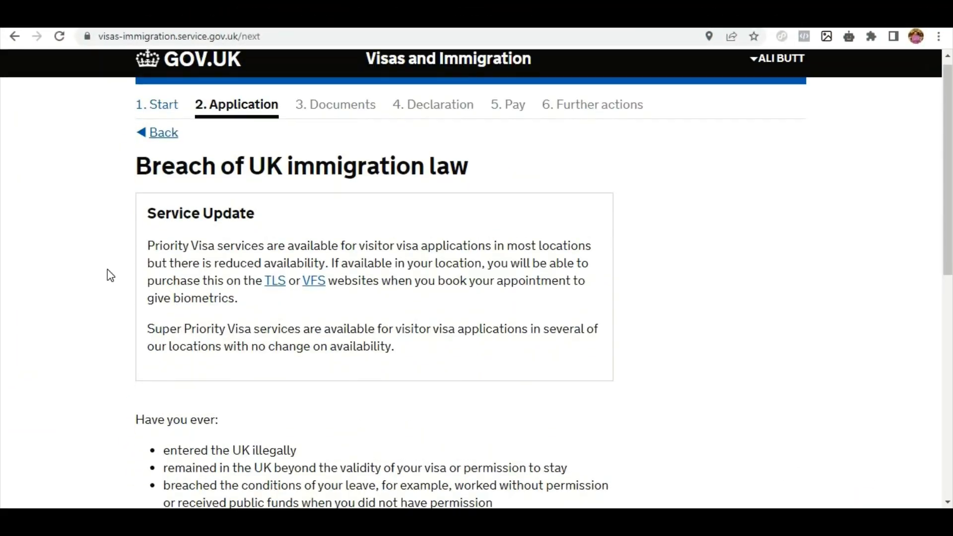
{"action": "scroll", "coordinate": [107, 274], "scroll_direction": "down", "scroll_amount": 4}
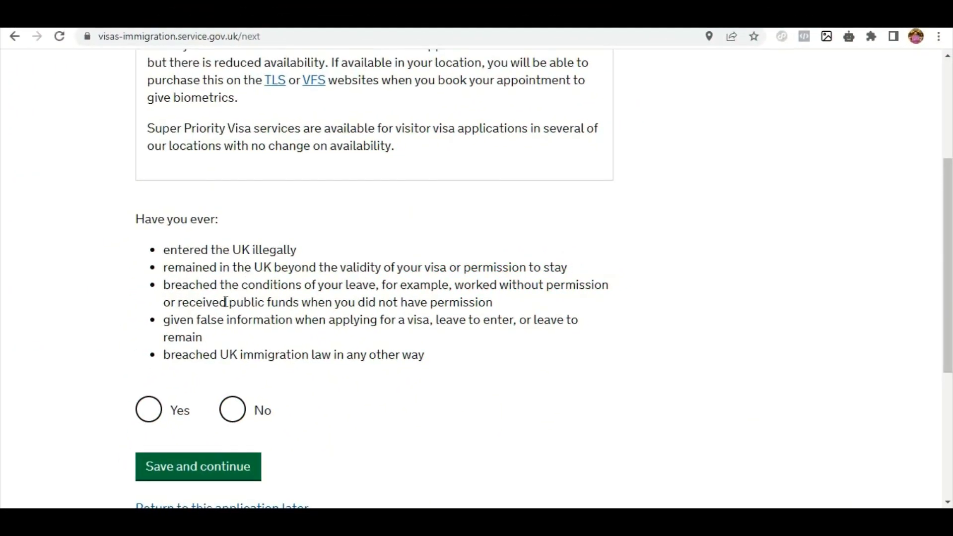
{"action": "left_click", "coordinate": [238, 416]}
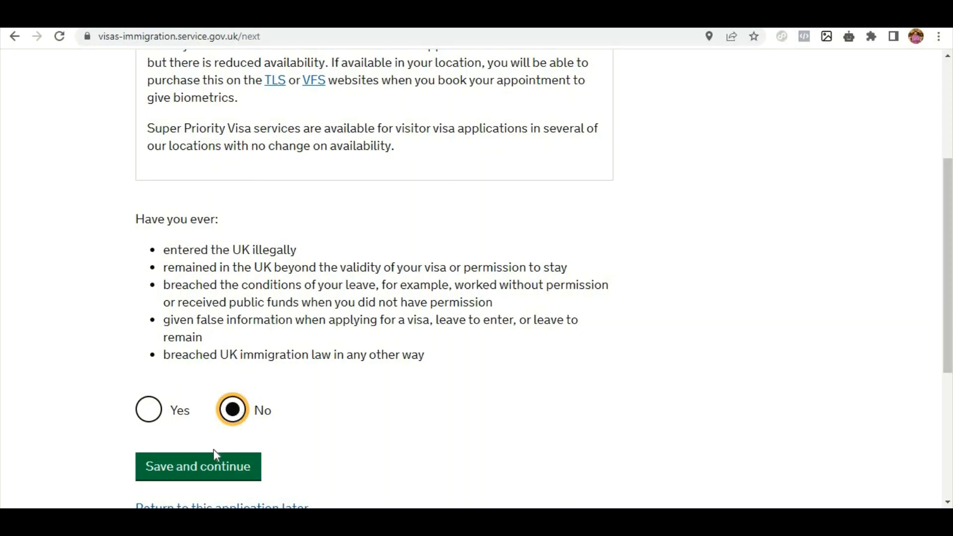
{"action": "left_click", "coordinate": [189, 476]}
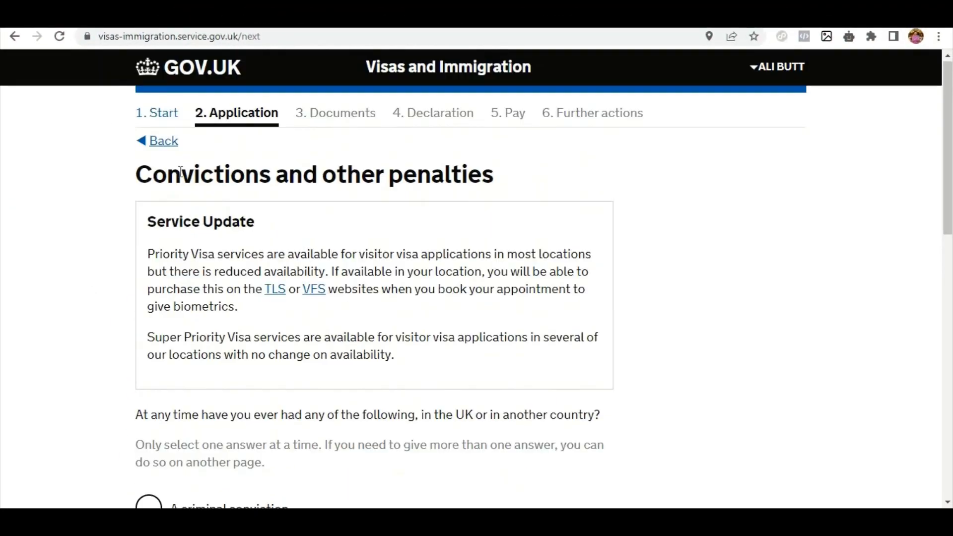
Answer the convictions and other penalties question with "No, I have never had any of these" and save
{"action": "scroll", "coordinate": [113, 367], "scroll_direction": "down", "scroll_amount": 4}
{"action": "scroll", "coordinate": [114, 364], "scroll_direction": "down", "scroll_amount": 7}
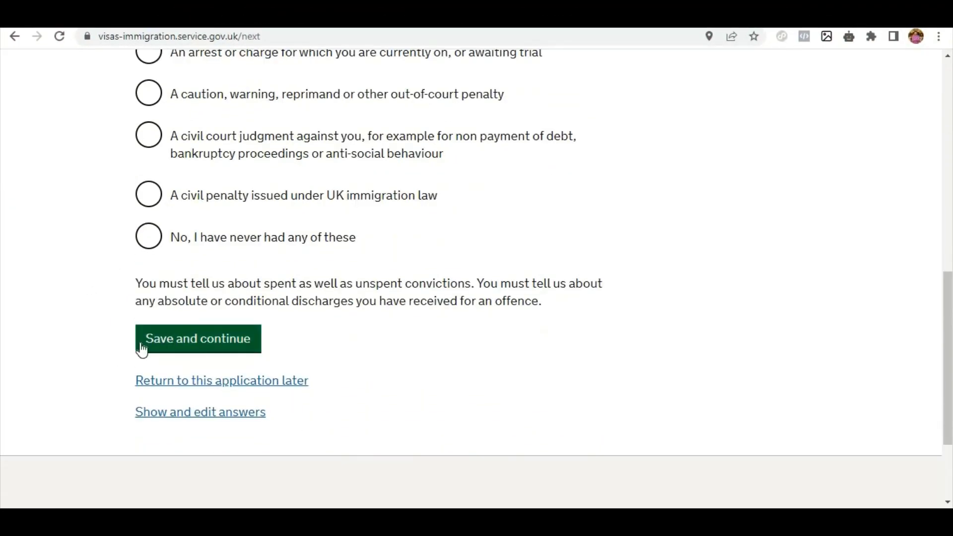
{"action": "left_click", "coordinate": [150, 242]}
{"action": "scroll", "coordinate": [149, 272], "scroll_direction": "up", "scroll_amount": 3}
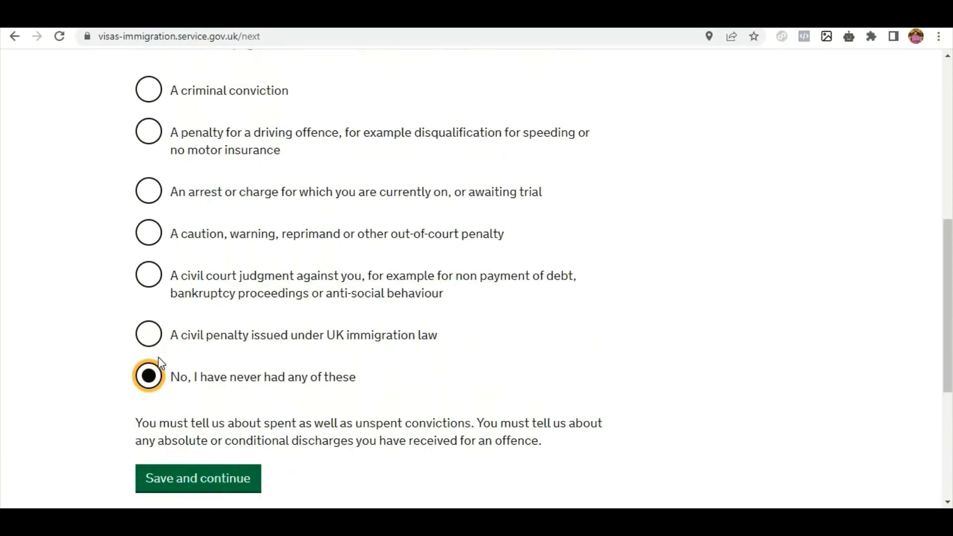
{"action": "left_click", "coordinate": [186, 481]}
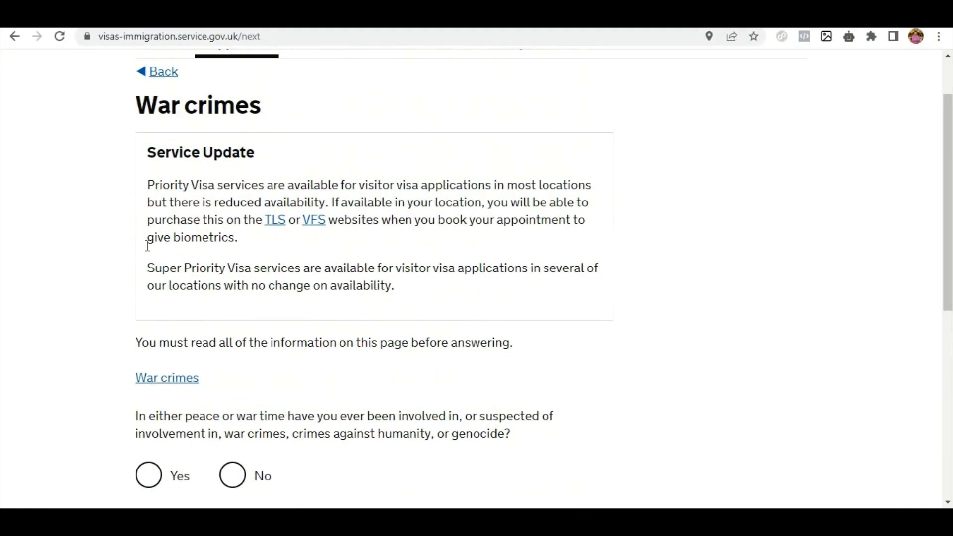
Answer No to involvement in war crimes, confirm having read the war crimes information and guidance, and save
{"action": "scroll", "coordinate": [183, 368], "scroll_direction": "down", "scroll_amount": 1}
{"action": "scroll", "coordinate": [183, 368], "scroll_direction": "down", "scroll_amount": 1}
{"action": "left_click", "coordinate": [232, 405]}
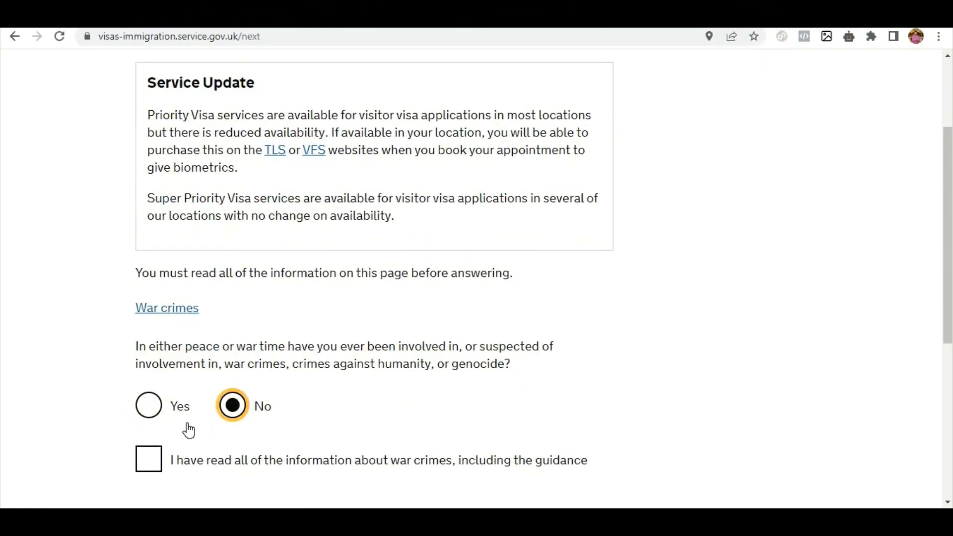
{"action": "scroll", "coordinate": [187, 430], "scroll_direction": "down", "scroll_amount": 1}
{"action": "left_click", "coordinate": [148, 390]}
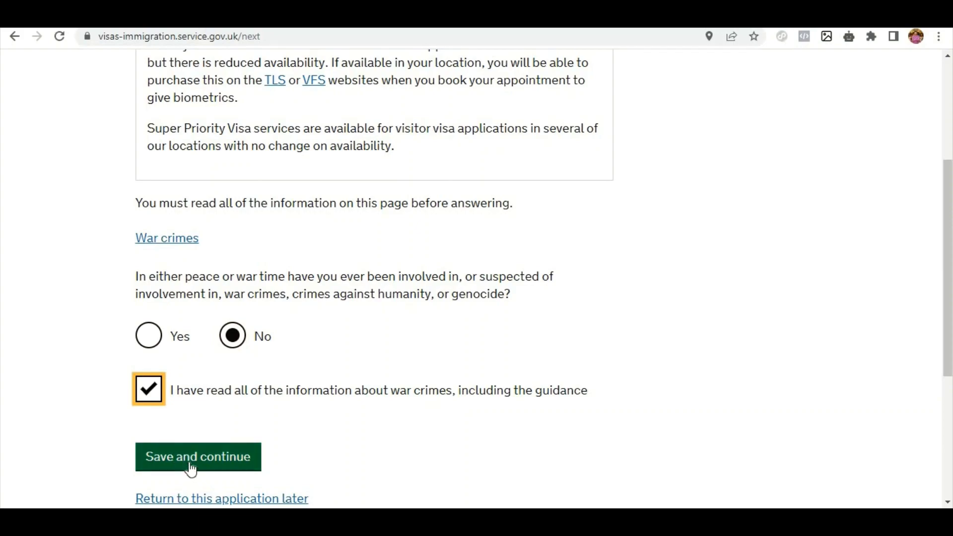
{"action": "left_click", "coordinate": [190, 460]}
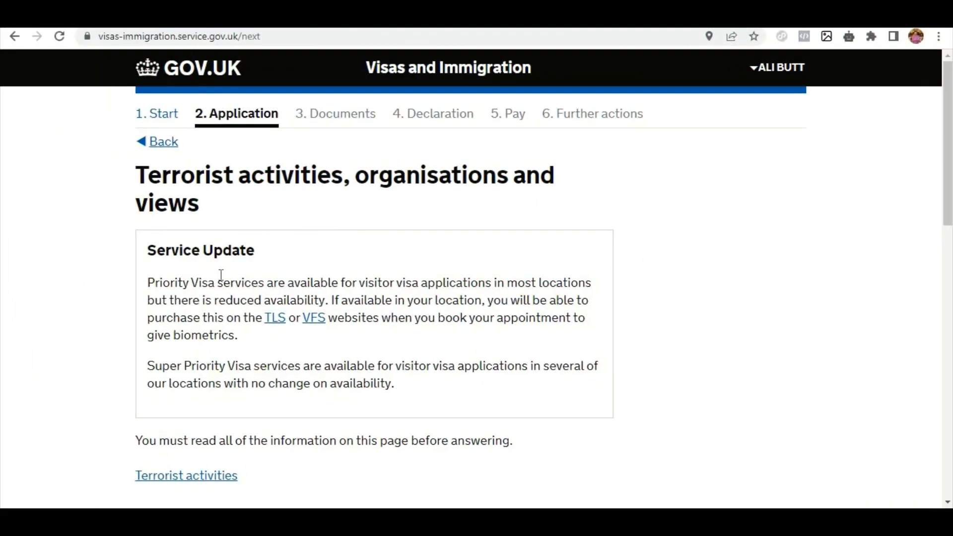
Answer No to all three questions on terrorist activities, terrorist organisations and expressed views glorifying terrorism
{"action": "scroll", "coordinate": [219, 274], "scroll_direction": "down", "scroll_amount": 5}
{"action": "left_click", "coordinate": [231, 298]}
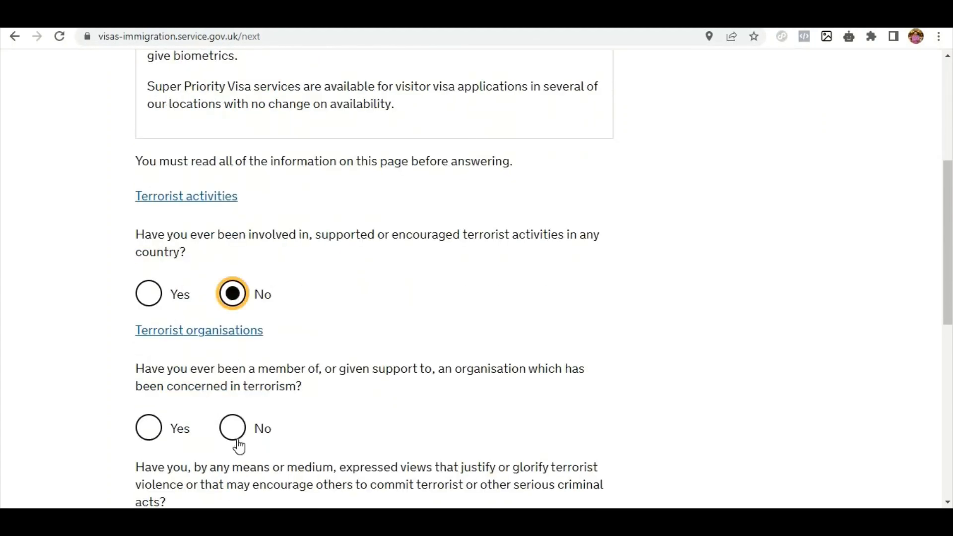
{"action": "left_click", "coordinate": [242, 437]}
{"action": "scroll", "coordinate": [249, 404], "scroll_direction": "down", "scroll_amount": 3}
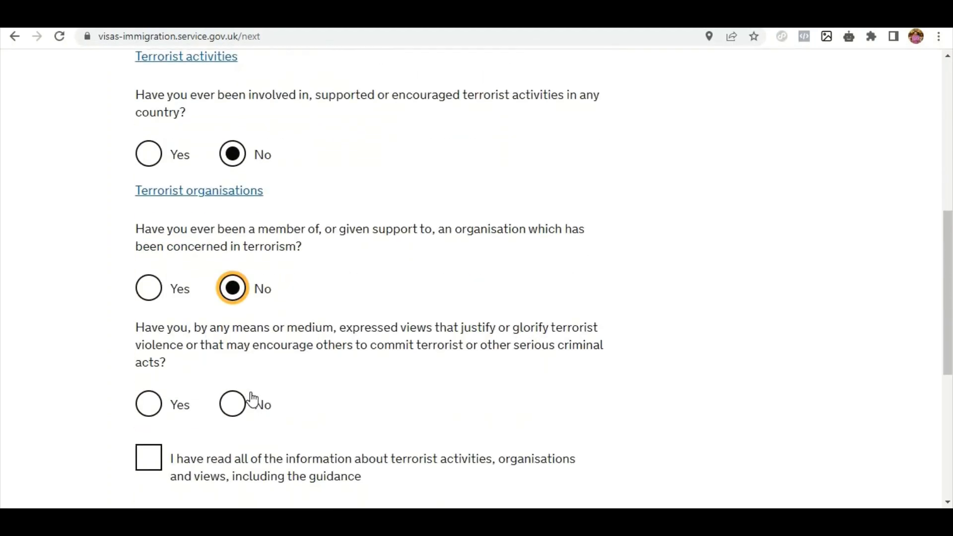
{"action": "left_click", "coordinate": [249, 403]}
Confirm having read all of the information about terrorist activities, organisations and views, including the guidance, and save
{"action": "scroll", "coordinate": [263, 381], "scroll_direction": "down", "scroll_amount": 1}
{"action": "scroll", "coordinate": [264, 381], "scroll_direction": "down", "scroll_amount": 2}
{"action": "scroll", "coordinate": [262, 376], "scroll_direction": "up", "scroll_amount": 4}
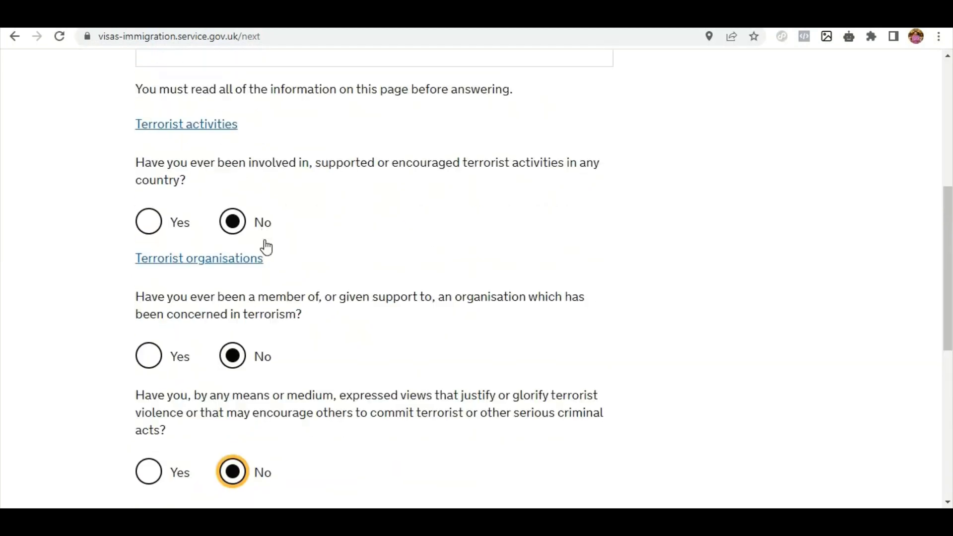
{"action": "scroll", "coordinate": [227, 400], "scroll_direction": "down", "scroll_amount": 1}
{"action": "scroll", "coordinate": [227, 399], "scroll_direction": "down", "scroll_amount": 2}
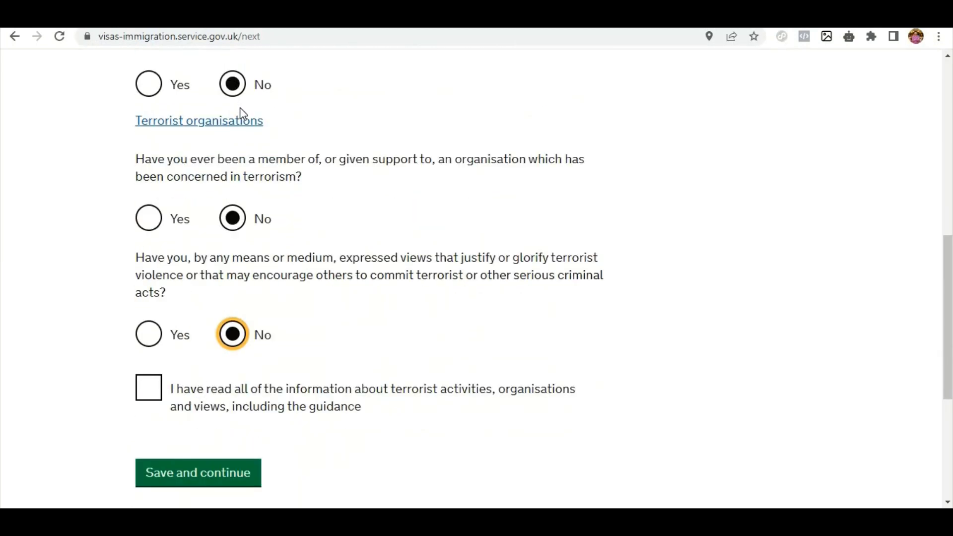
{"action": "left_click", "coordinate": [152, 392]}
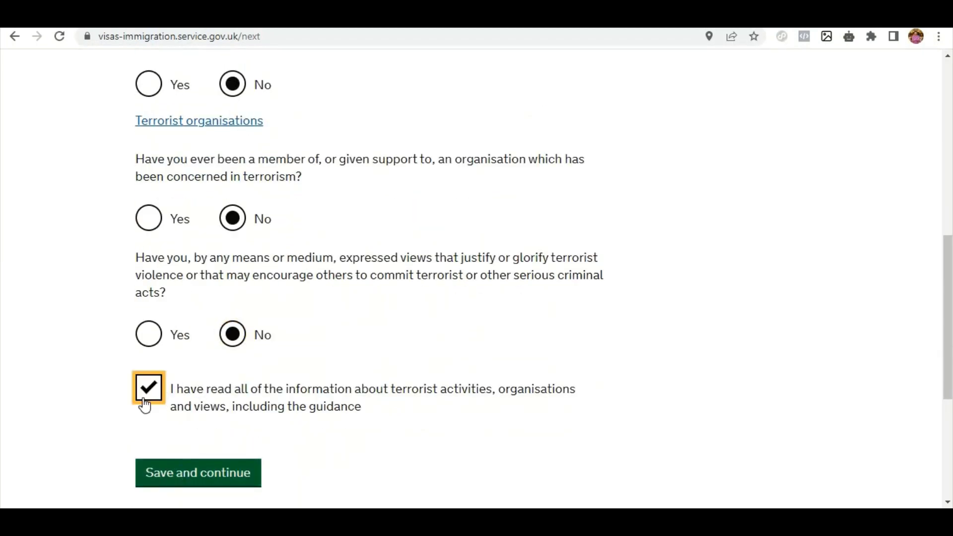
{"action": "left_click", "coordinate": [186, 477]}
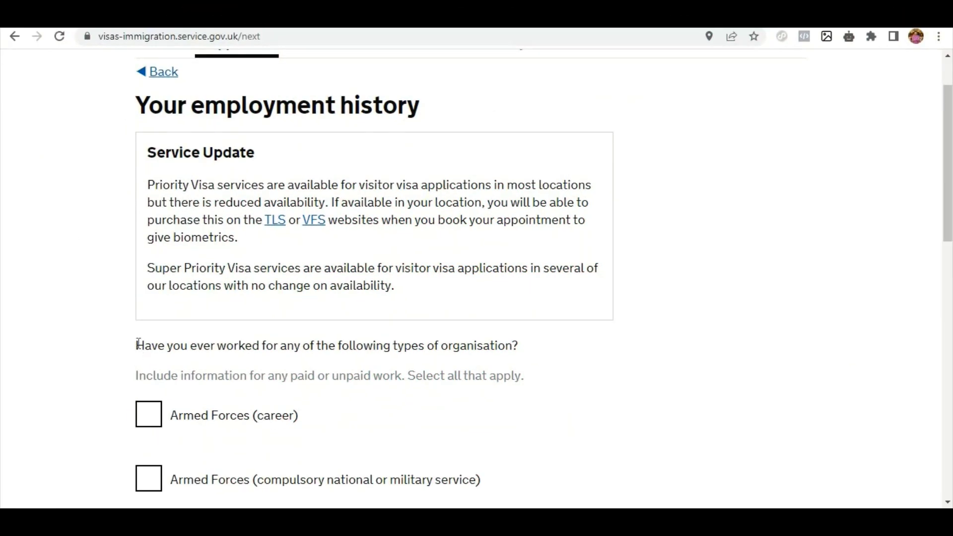
Answer the employment history question with "I have not worked in any of the jobs listed above" and save
{"action": "left_click_drag", "start_coordinate": [139, 343], "coordinate": [556, 346]}
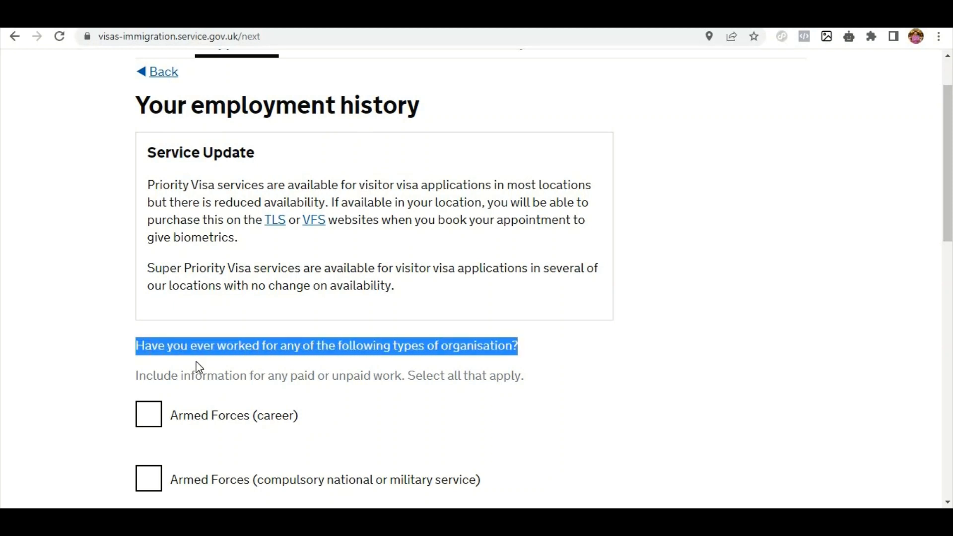
{"action": "scroll", "coordinate": [199, 367], "scroll_direction": "down", "scroll_amount": 3}
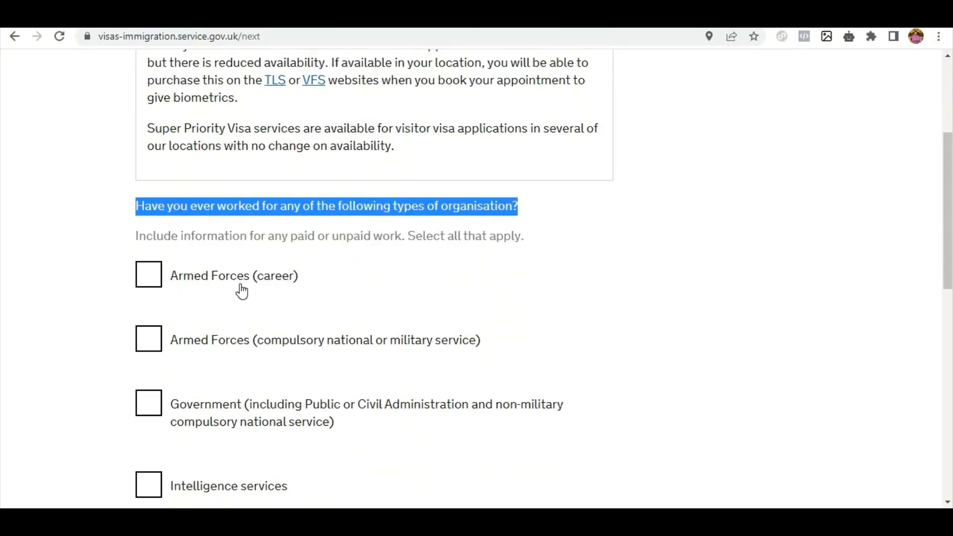
{"action": "scroll", "coordinate": [242, 291], "scroll_direction": "down", "scroll_amount": 2}
{"action": "scroll", "coordinate": [147, 294], "scroll_direction": "down", "scroll_amount": 2}
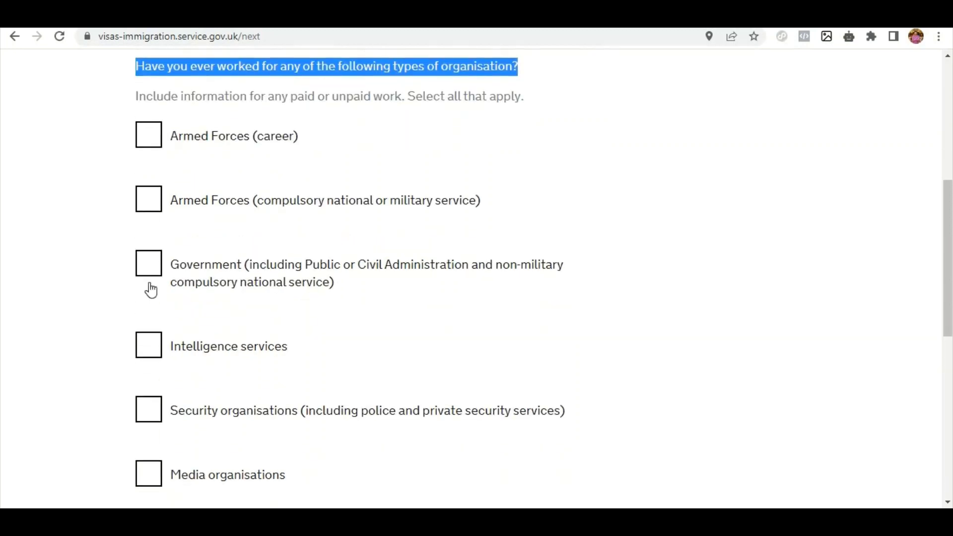
{"action": "scroll", "coordinate": [177, 296], "scroll_direction": "down", "scroll_amount": 2}
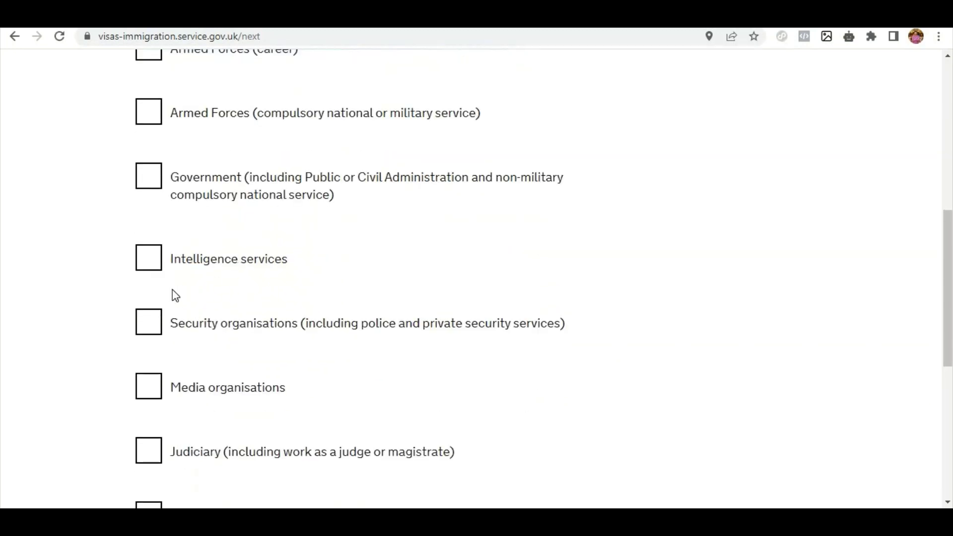
{"action": "scroll", "coordinate": [176, 296], "scroll_direction": "down", "scroll_amount": 1}
{"action": "scroll", "coordinate": [152, 345], "scroll_direction": "down", "scroll_amount": 2}
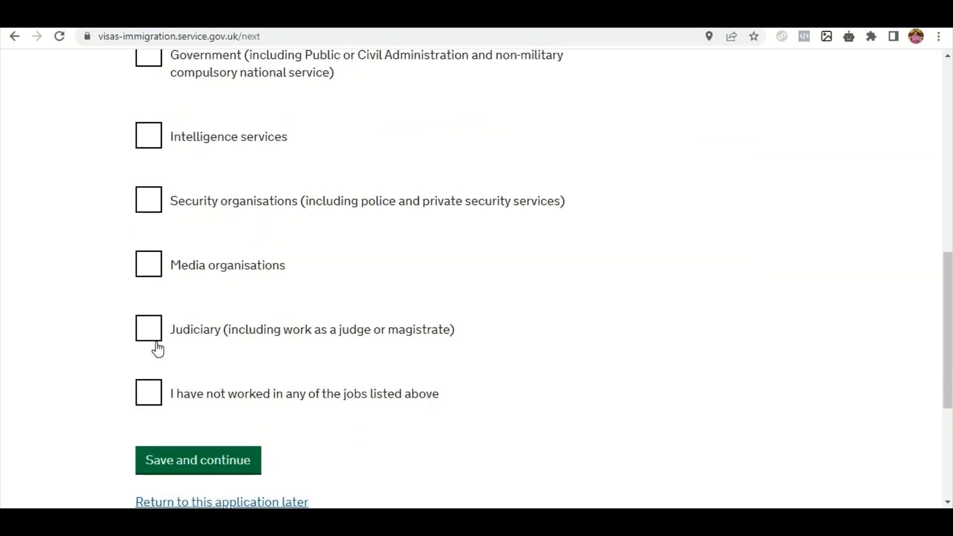
{"action": "scroll", "coordinate": [168, 199], "scroll_direction": "up", "scroll_amount": 5}
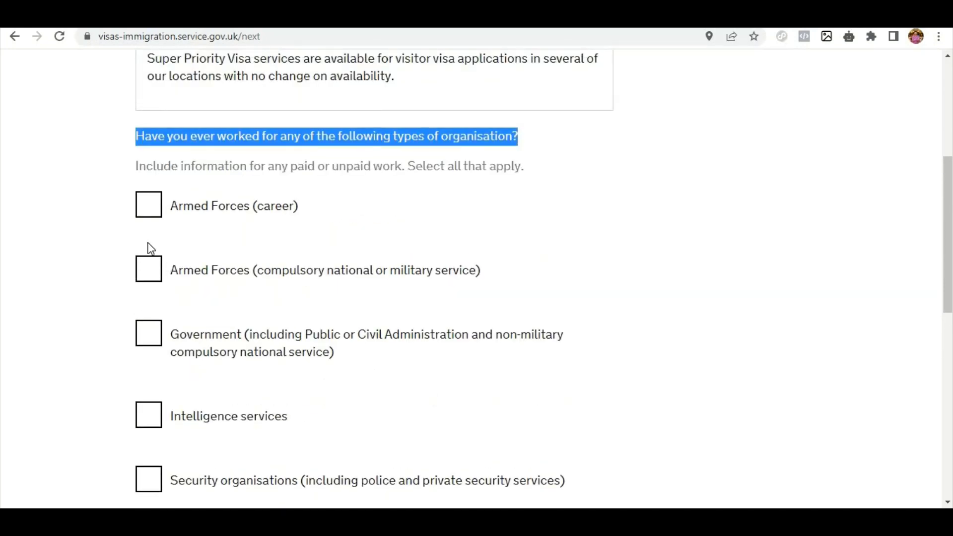
{"action": "scroll", "coordinate": [145, 304], "scroll_direction": "down", "scroll_amount": 5}
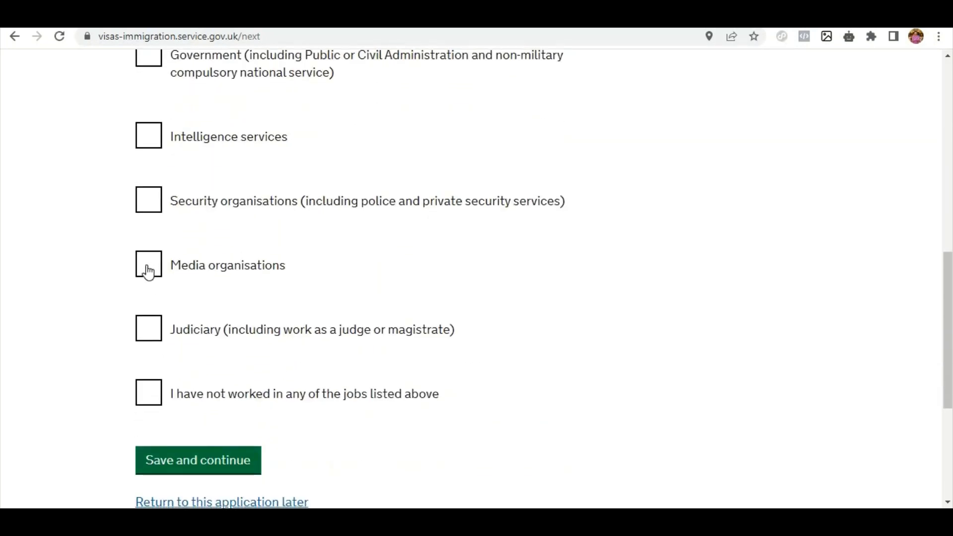
{"action": "scroll", "coordinate": [148, 272], "scroll_direction": "down", "scroll_amount": 3}
{"action": "left_click", "coordinate": [152, 264]}
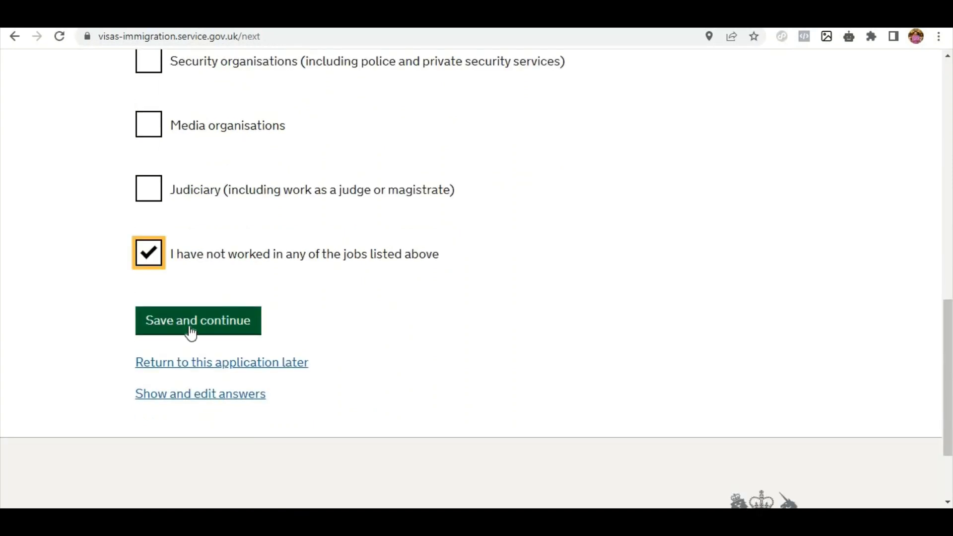
{"action": "left_click", "coordinate": [190, 322]}
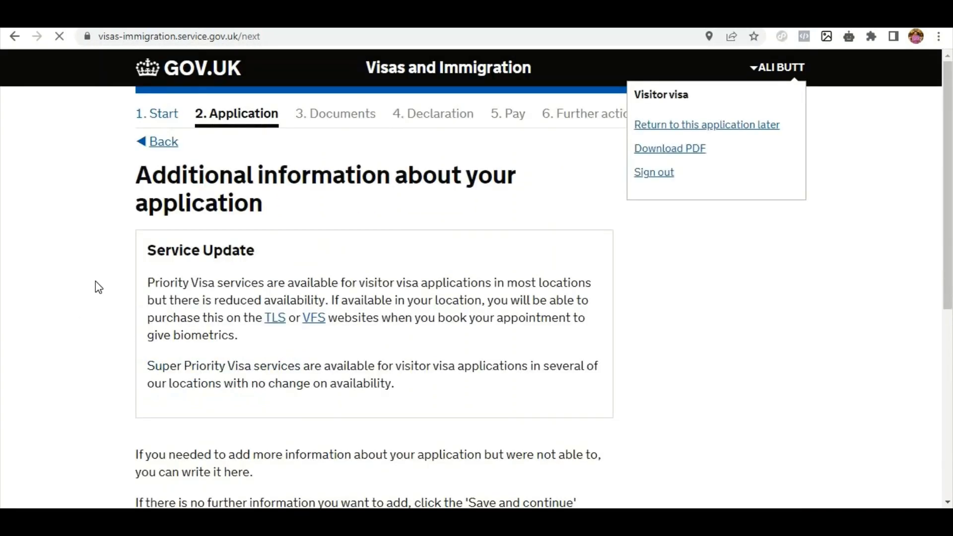
Leave the further details on the additional information page blank and save
{"action": "scroll", "coordinate": [96, 281], "scroll_direction": "down", "scroll_amount": 2}
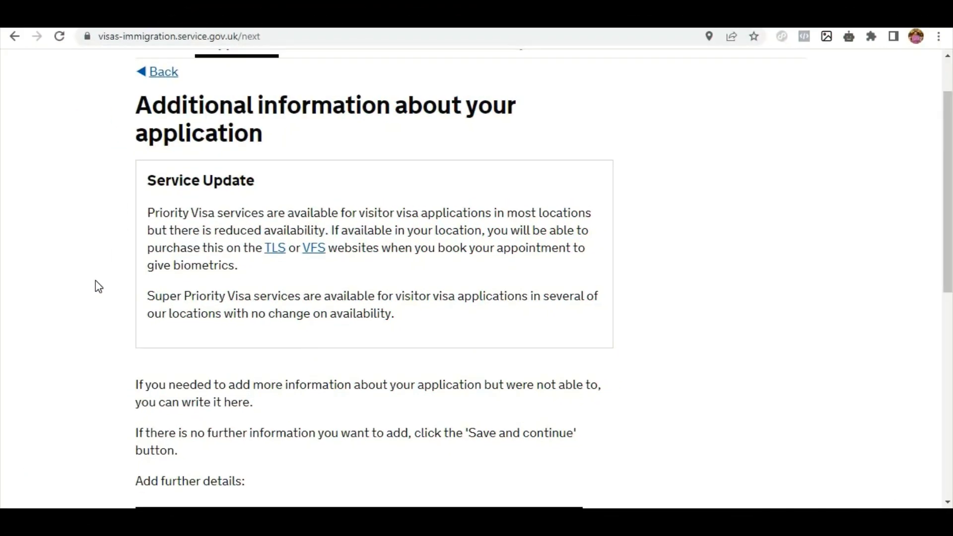
{"action": "scroll", "coordinate": [95, 281], "scroll_direction": "up", "scroll_amount": 2}
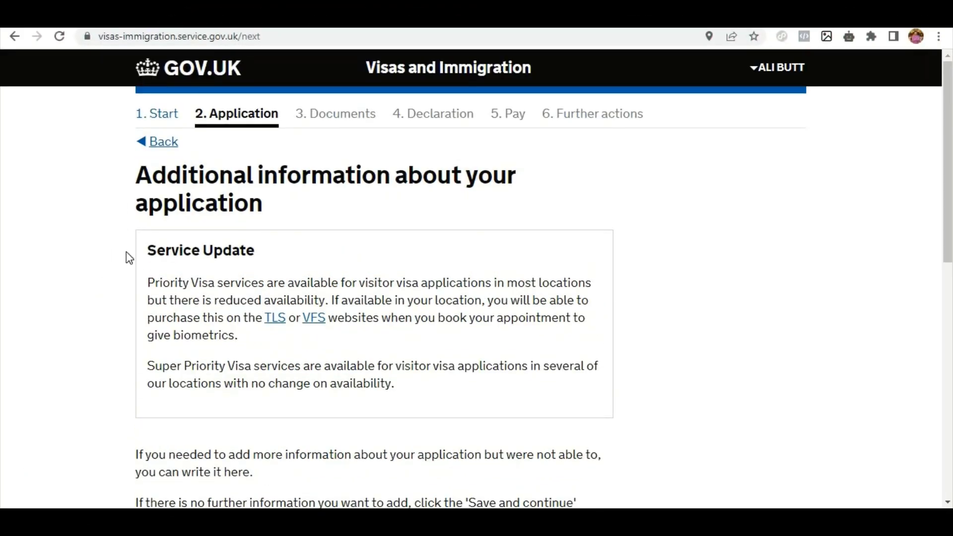
{"action": "scroll", "coordinate": [126, 251], "scroll_direction": "down", "scroll_amount": 7}
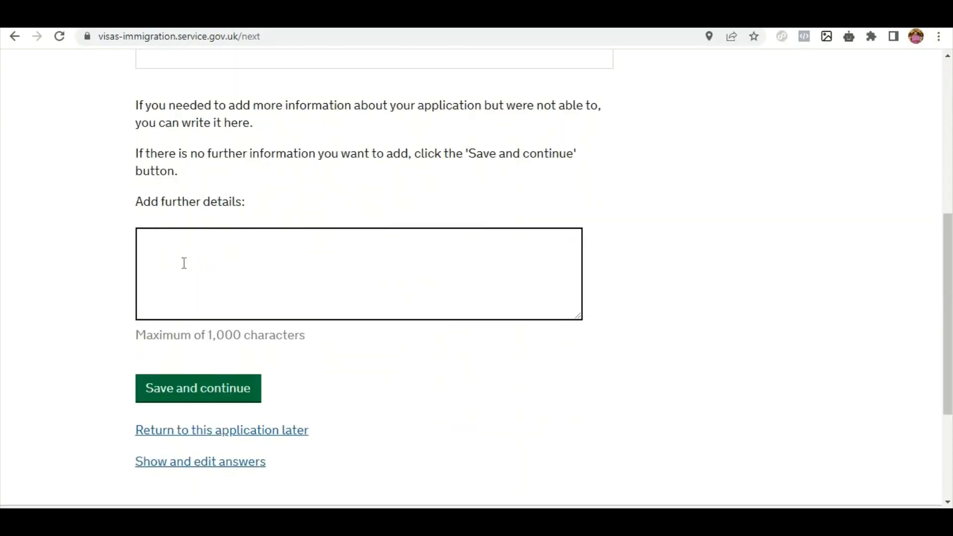
{"action": "left_click", "coordinate": [184, 263]}
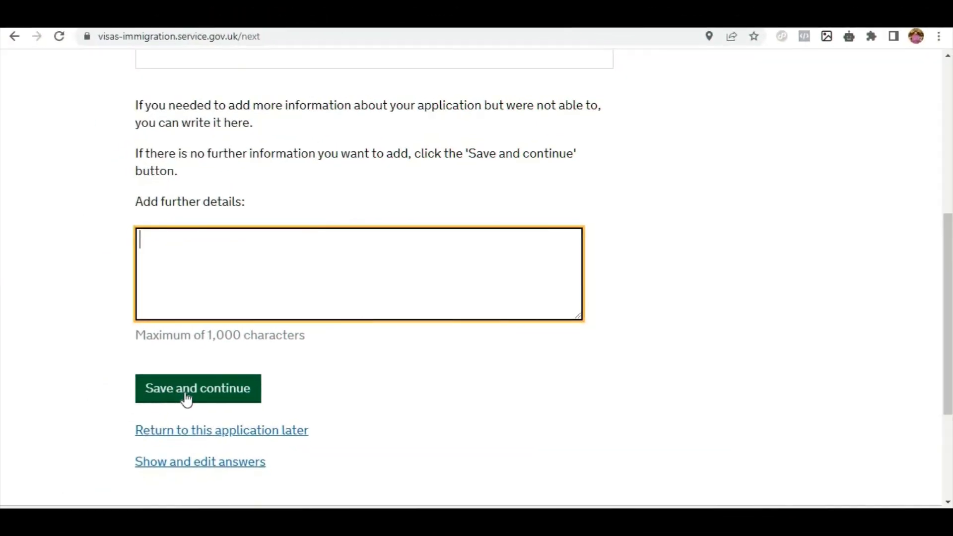
{"action": "left_click", "coordinate": [177, 389]}
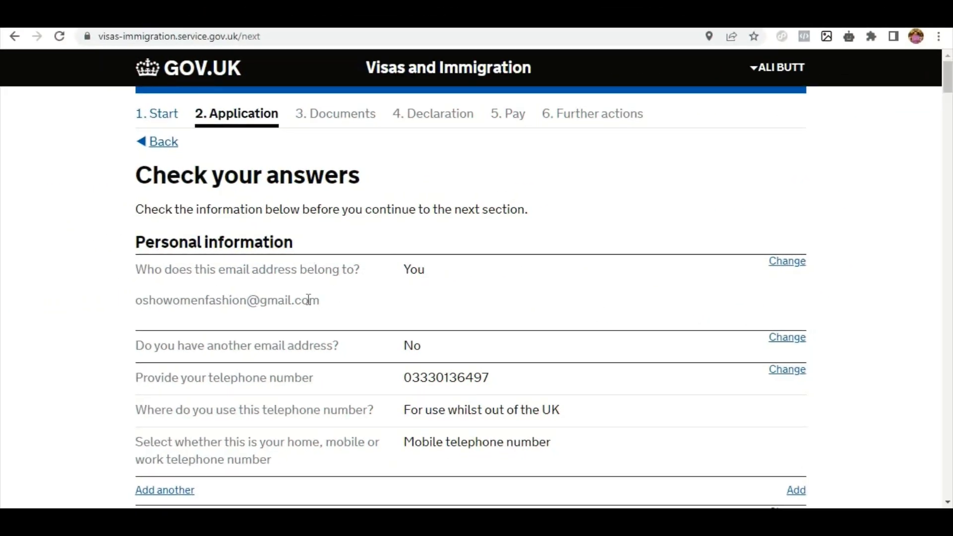
Review all the application answers from personal information to extra information and continue to the documents section
{"action": "scroll", "coordinate": [454, 297], "scroll_direction": "down", "scroll_amount": 7}
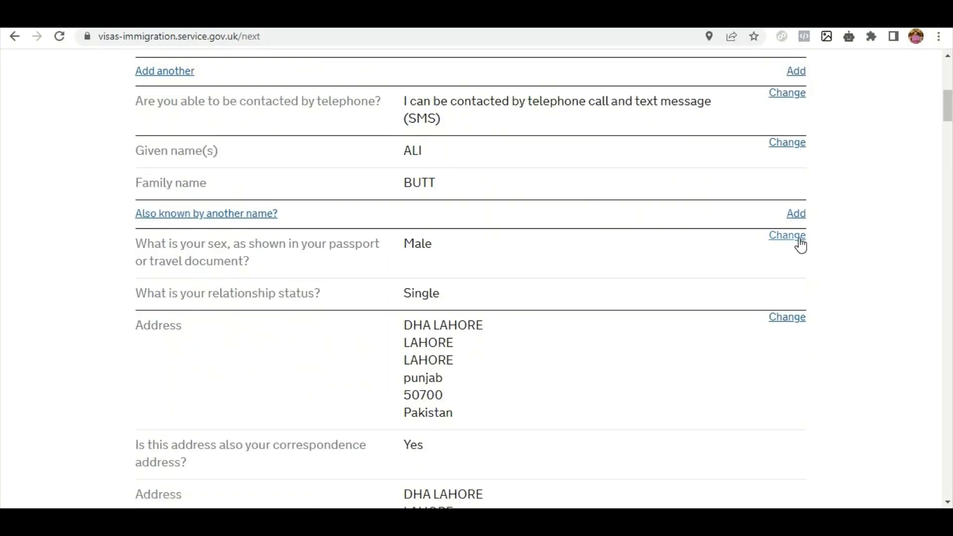
{"action": "scroll", "coordinate": [596, 246], "scroll_direction": "down", "scroll_amount": 20}
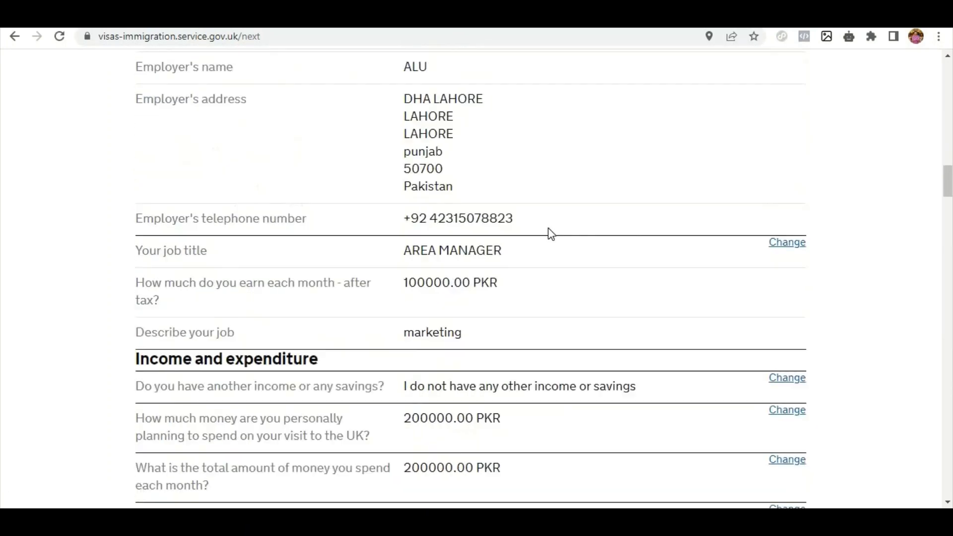
{"action": "scroll", "coordinate": [548, 230], "scroll_direction": "down", "scroll_amount": 20}
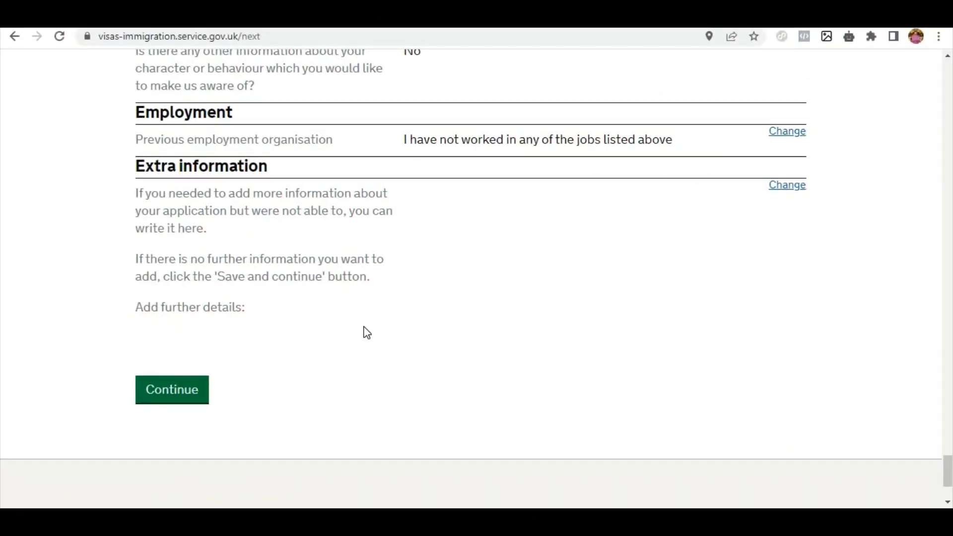
{"action": "left_click", "coordinate": [177, 390]}
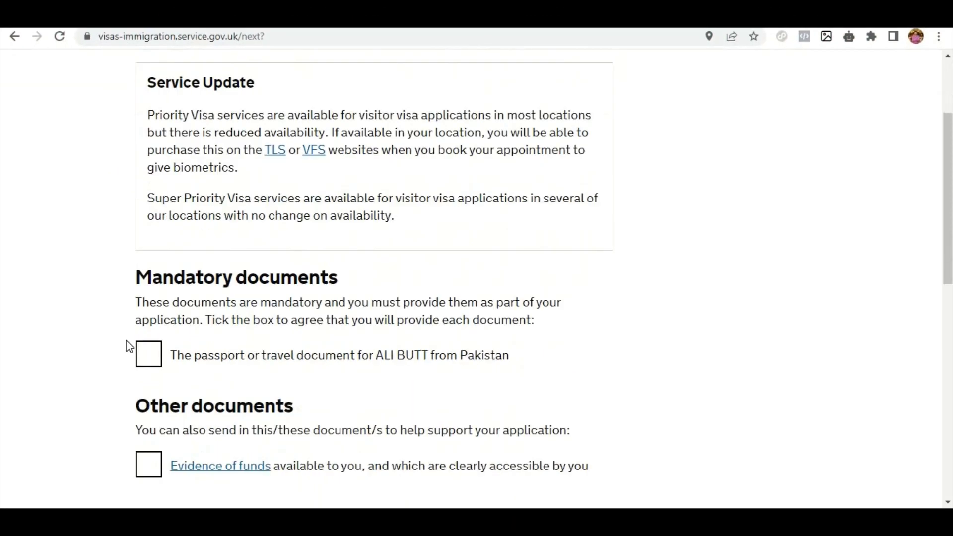
Agree to provide the mandatory passport or travel document and the optional evidence of funds, and save
{"action": "left_click", "coordinate": [150, 358]}
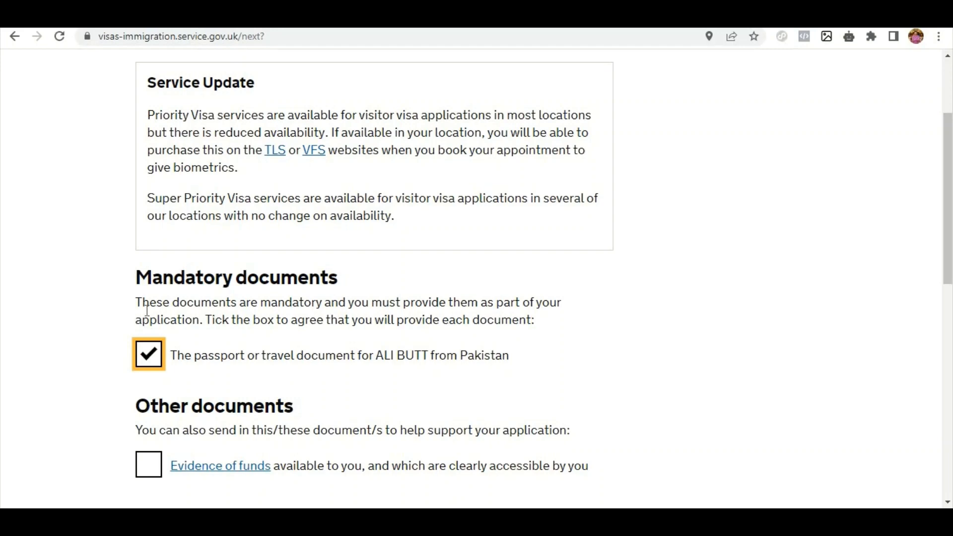
{"action": "scroll", "coordinate": [150, 348], "scroll_direction": "down", "scroll_amount": 3}
{"action": "left_click", "coordinate": [150, 334]}
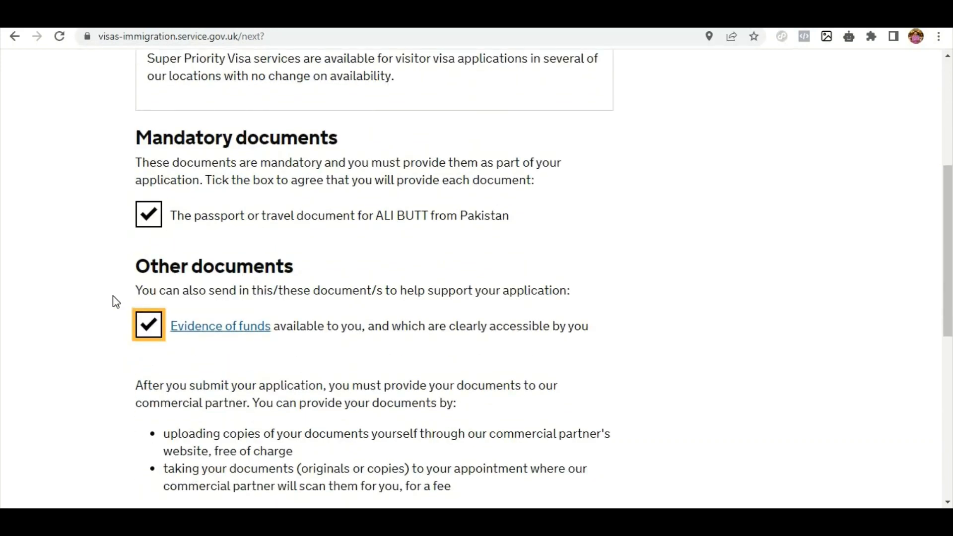
{"action": "scroll", "coordinate": [144, 310], "scroll_direction": "down", "scroll_amount": 3}
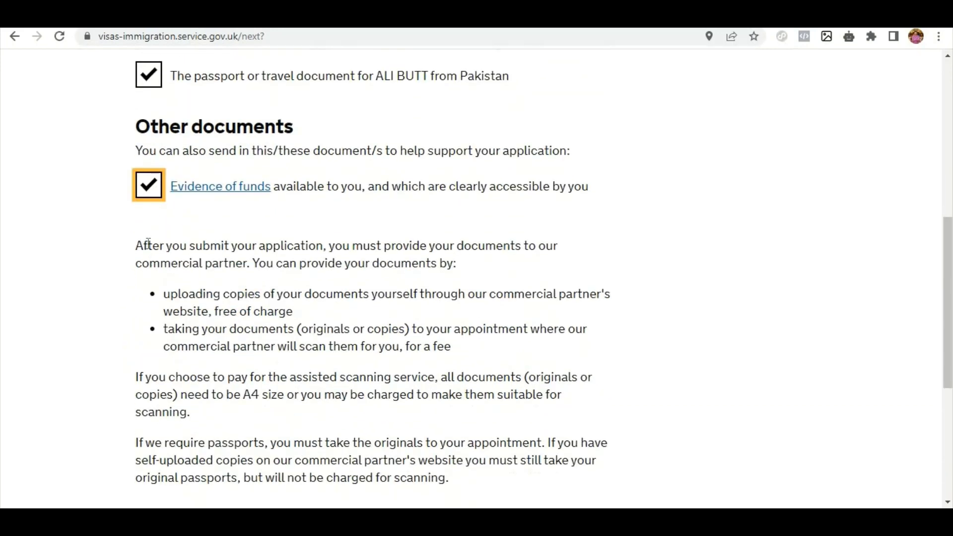
{"action": "scroll", "coordinate": [147, 224], "scroll_direction": "down", "scroll_amount": 4}
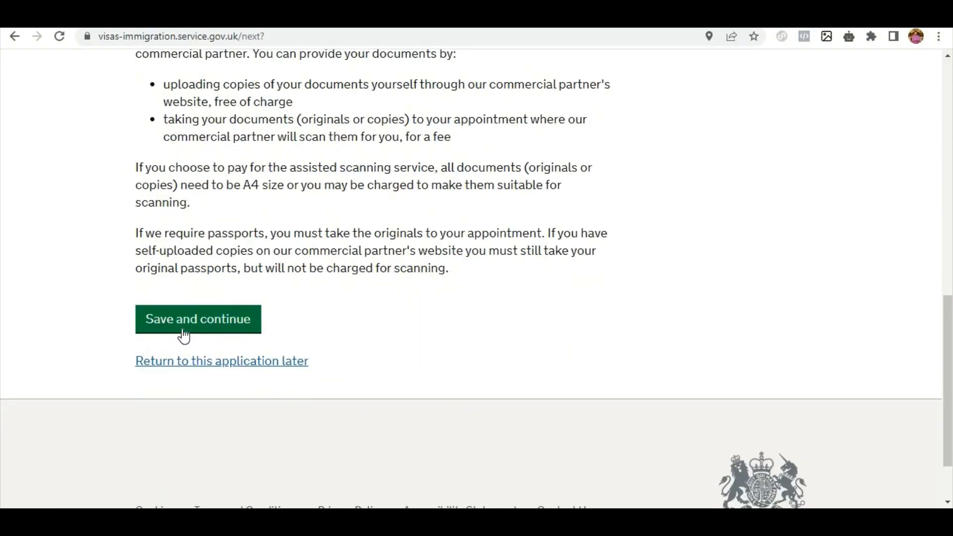
{"action": "left_click", "coordinate": [183, 335]}
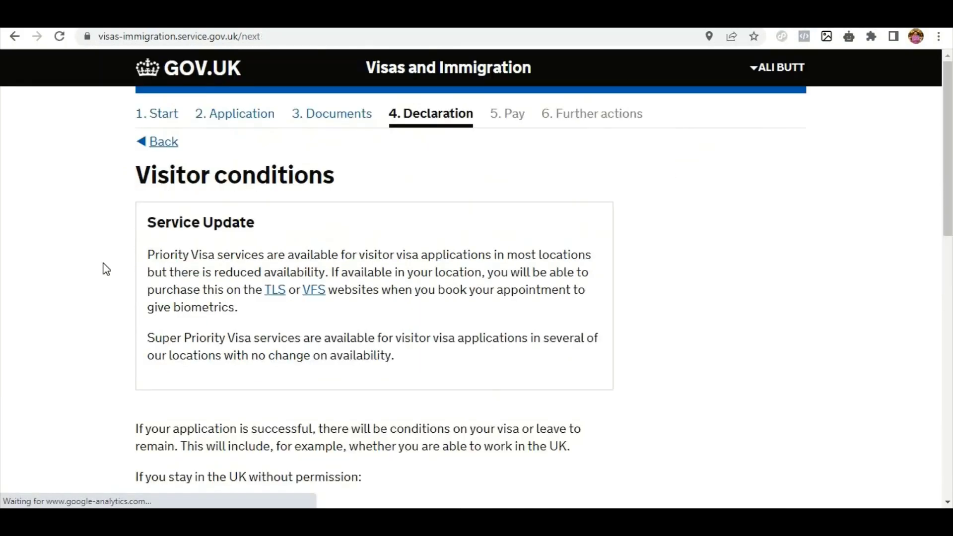
Confirm understanding and accepting the visitor conditions, and save
{"action": "scroll", "coordinate": [120, 279], "scroll_direction": "down", "scroll_amount": 10}
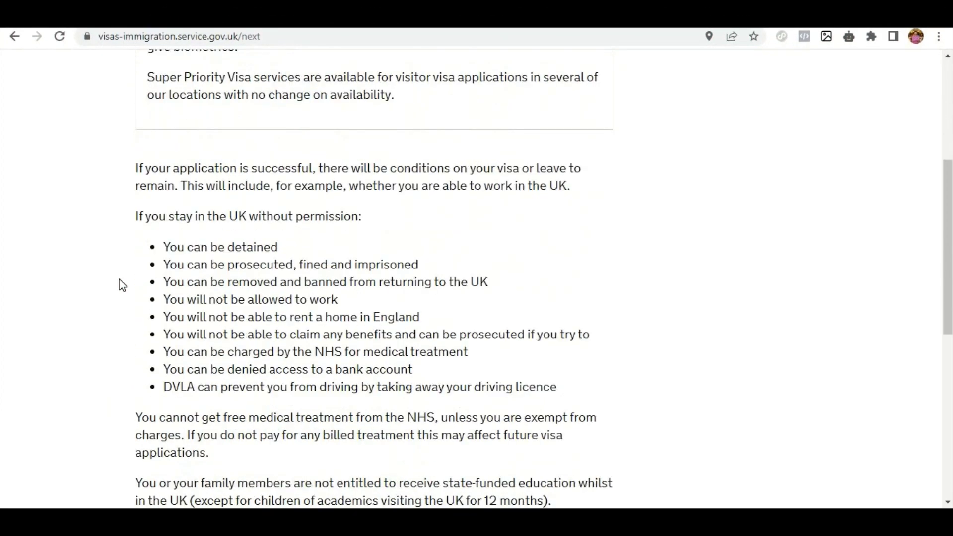
{"action": "left_click", "coordinate": [144, 304]}
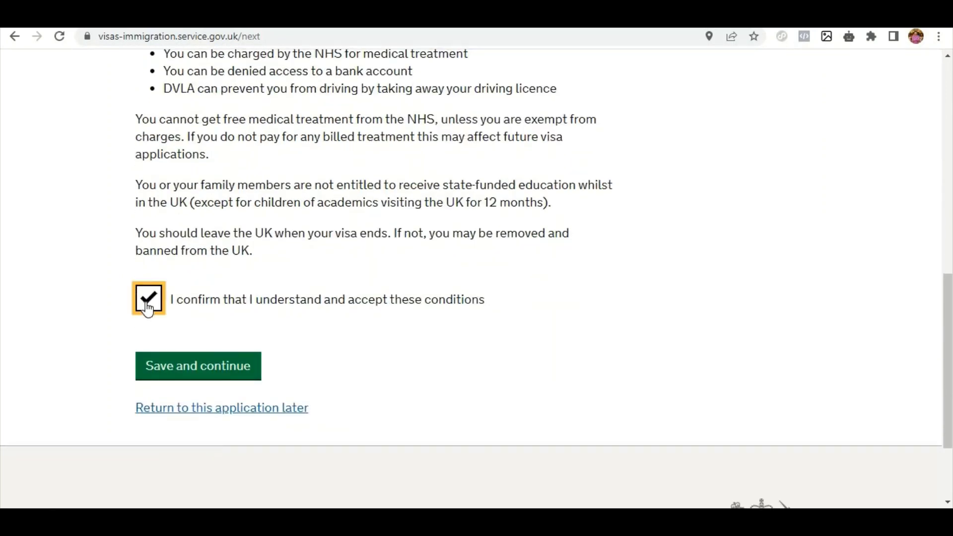
{"action": "left_click", "coordinate": [182, 370]}
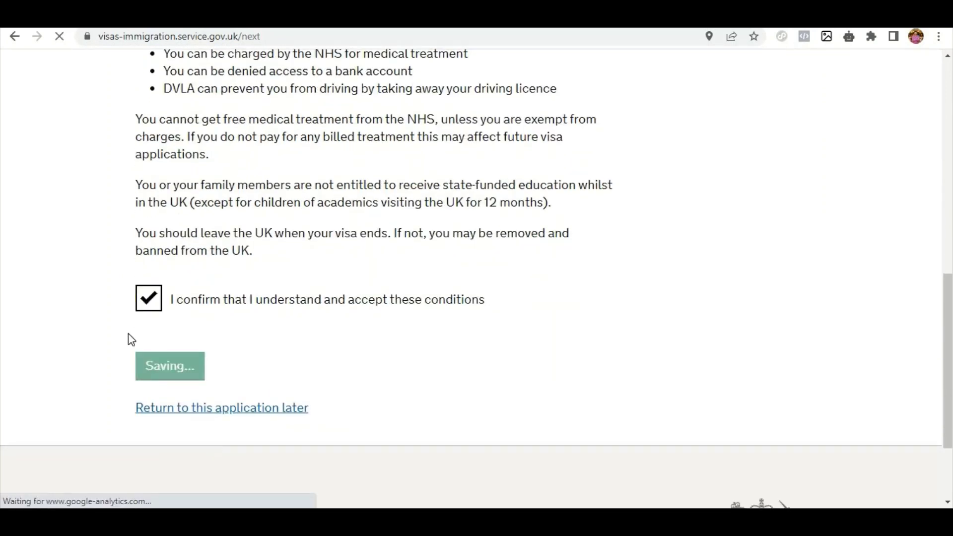
Confirm "I am the applicant aged 18 or over" in the declaration and accept it
{"action": "scroll", "coordinate": [114, 284], "scroll_direction": "down", "scroll_amount": 4}
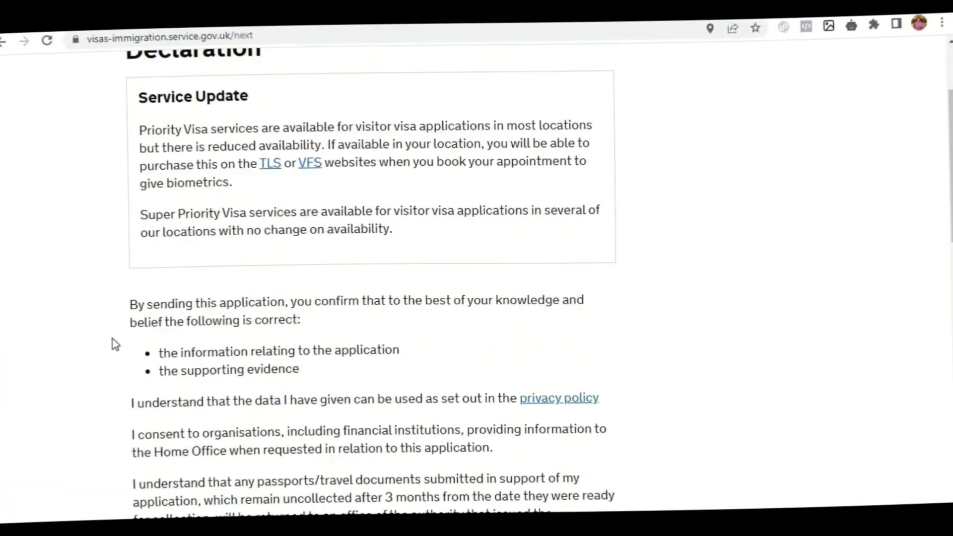
{"action": "scroll", "coordinate": [299, 217], "scroll_direction": "down", "scroll_amount": 4}
{"action": "scroll", "coordinate": [182, 319], "scroll_direction": "down", "scroll_amount": 6}
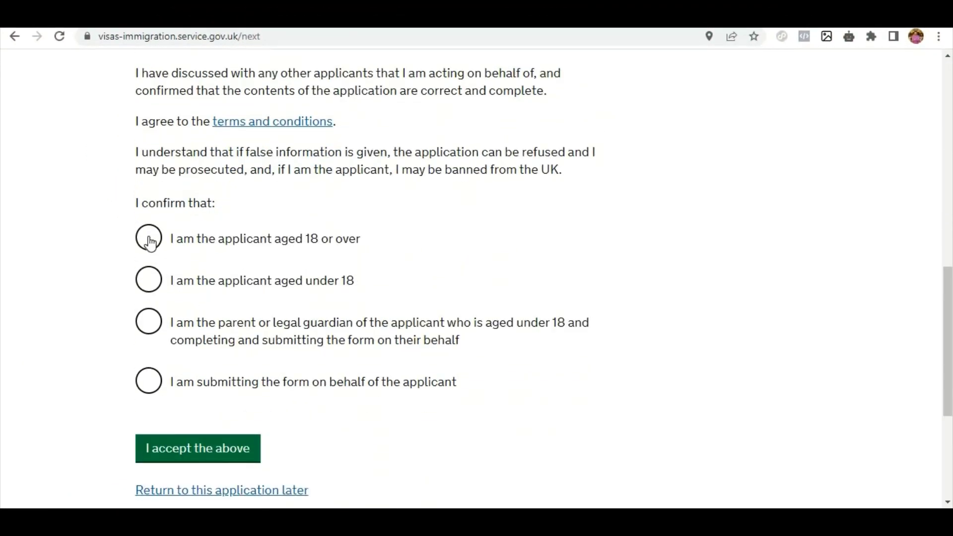
{"action": "left_click", "coordinate": [152, 243]}
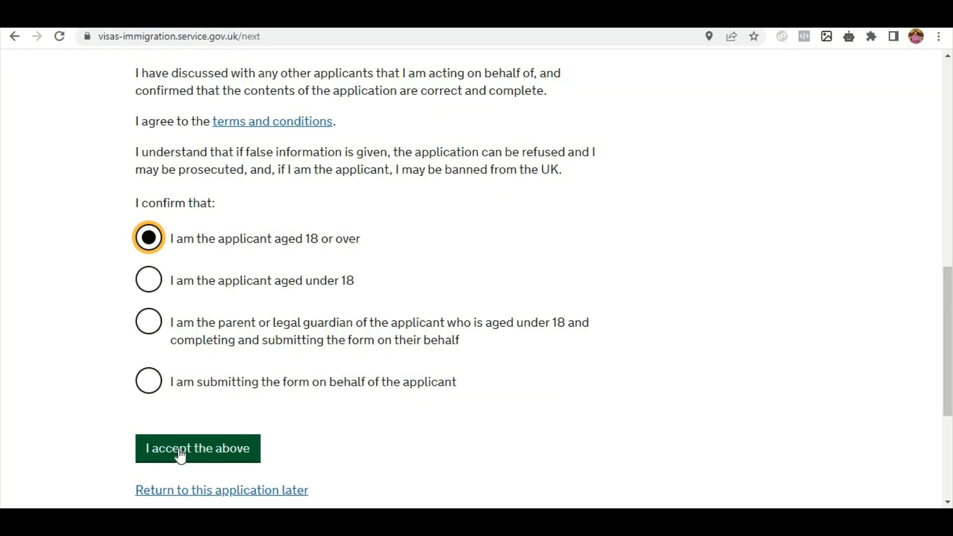
{"action": "left_click", "coordinate": [181, 454]}
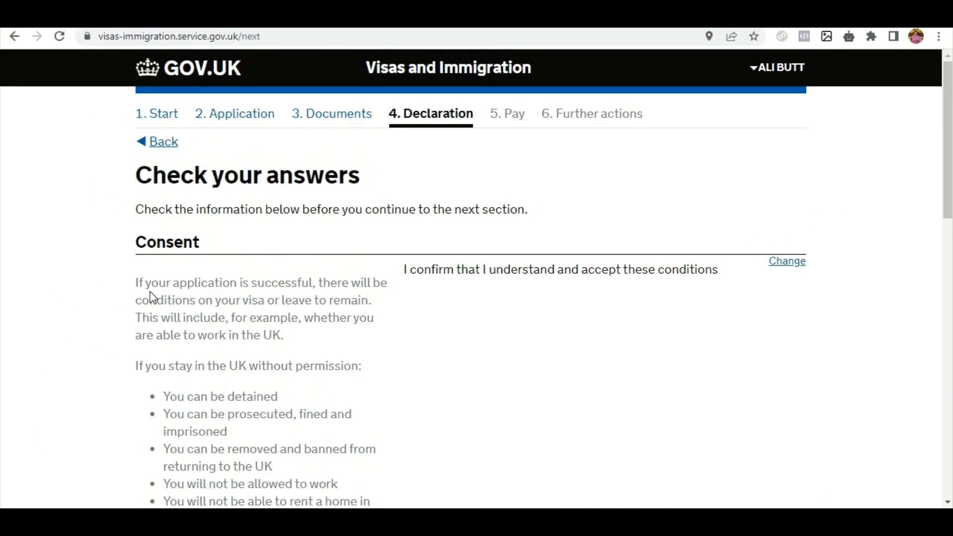
Review the consent and declaration answers and continue to the Pay section
{"action": "scroll", "coordinate": [151, 298], "scroll_direction": "down", "scroll_amount": 3}
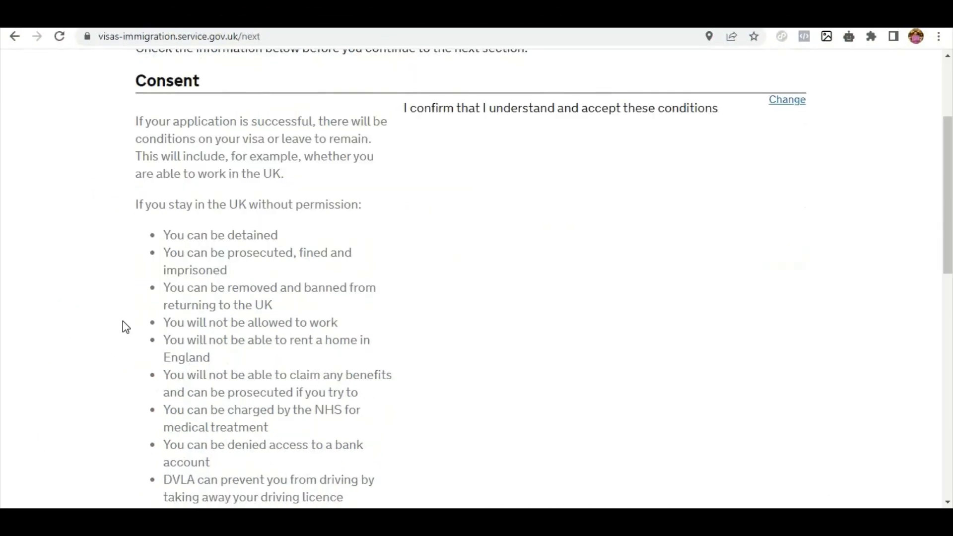
{"action": "scroll", "coordinate": [126, 328], "scroll_direction": "down", "scroll_amount": 10}
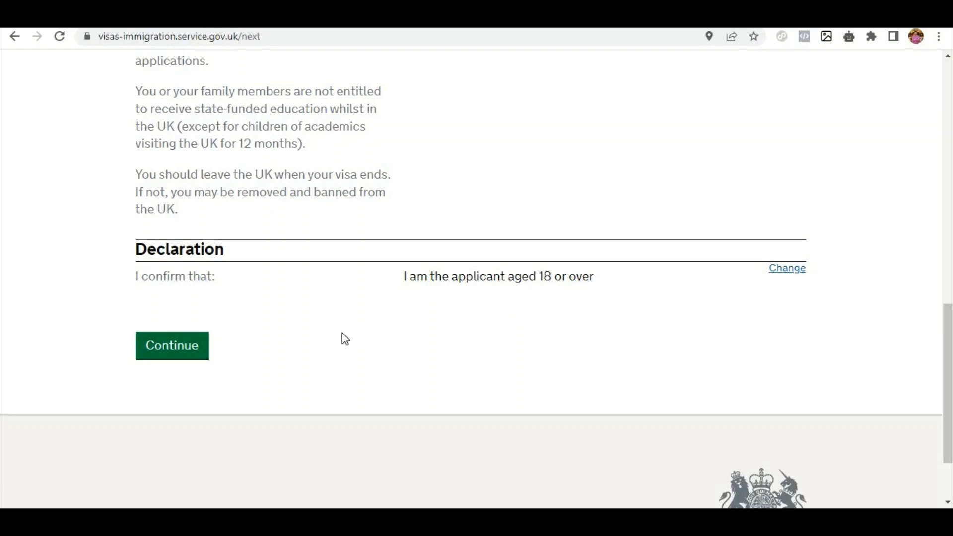
{"action": "left_click", "coordinate": [181, 347]}
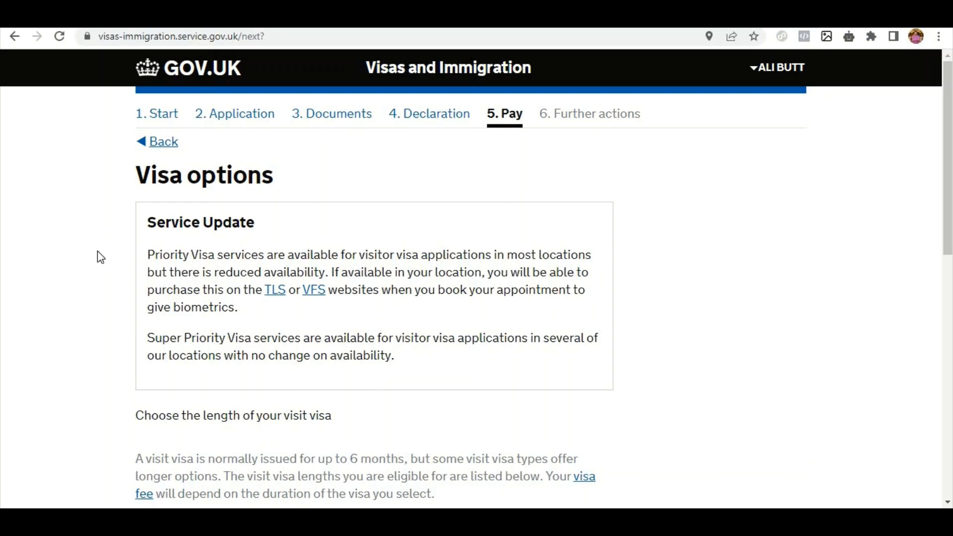
Choose the 6-month visit visa length and continue through the service choice to the payment summary
{"action": "scroll", "coordinate": [99, 256], "scroll_direction": "down", "scroll_amount": 7}
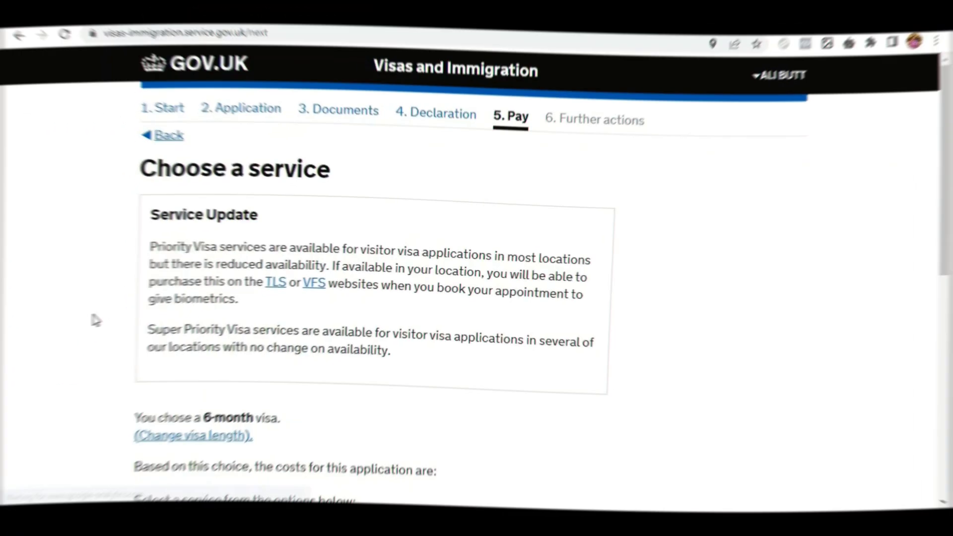
{"action": "scroll", "coordinate": [247, 330], "scroll_direction": "down", "scroll_amount": 4}
{"action": "scroll", "coordinate": [288, 390], "scroll_direction": "down", "scroll_amount": 3}
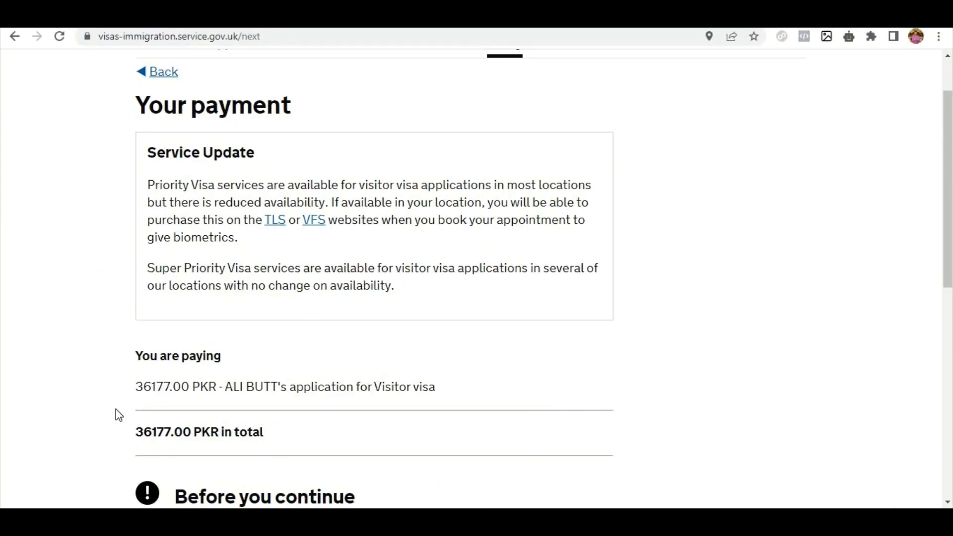
Continue from the payment summary to WorldPay and review the order summary and card payment form
{"action": "scroll", "coordinate": [116, 410], "scroll_direction": "down", "scroll_amount": 7}
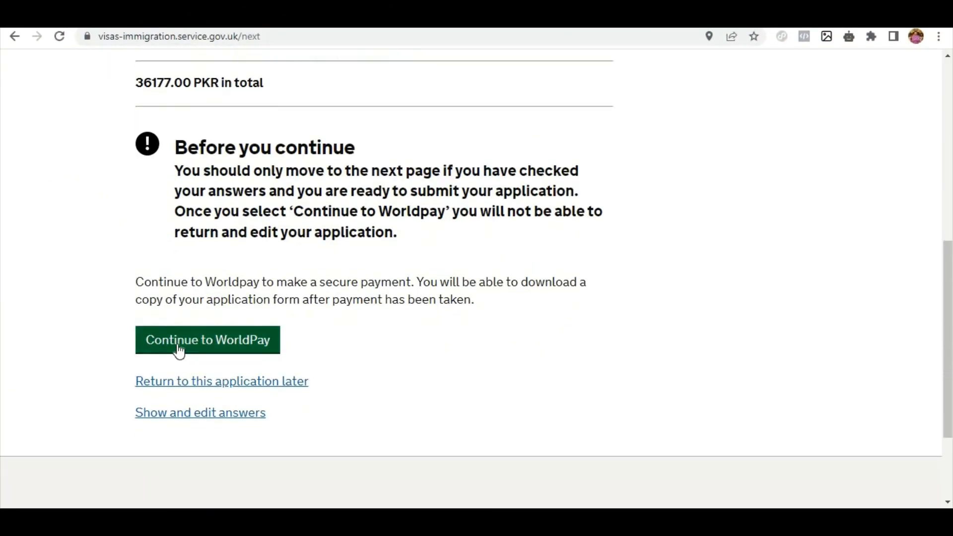
{"action": "left_click", "coordinate": [179, 348]}
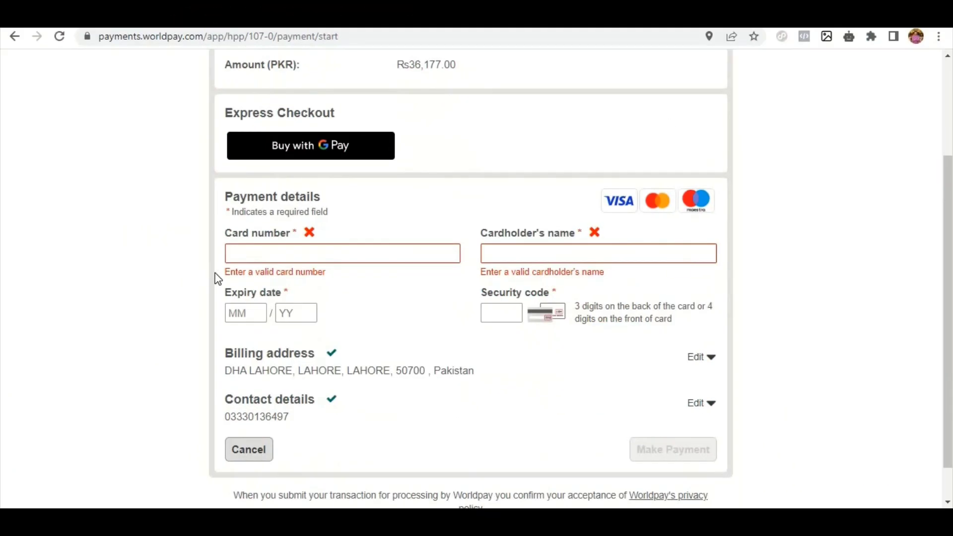
{"action": "scroll", "coordinate": [249, 298], "scroll_direction": "down", "scroll_amount": 1}
{"action": "scroll", "coordinate": [278, 315], "scroll_direction": "up", "scroll_amount": 2}
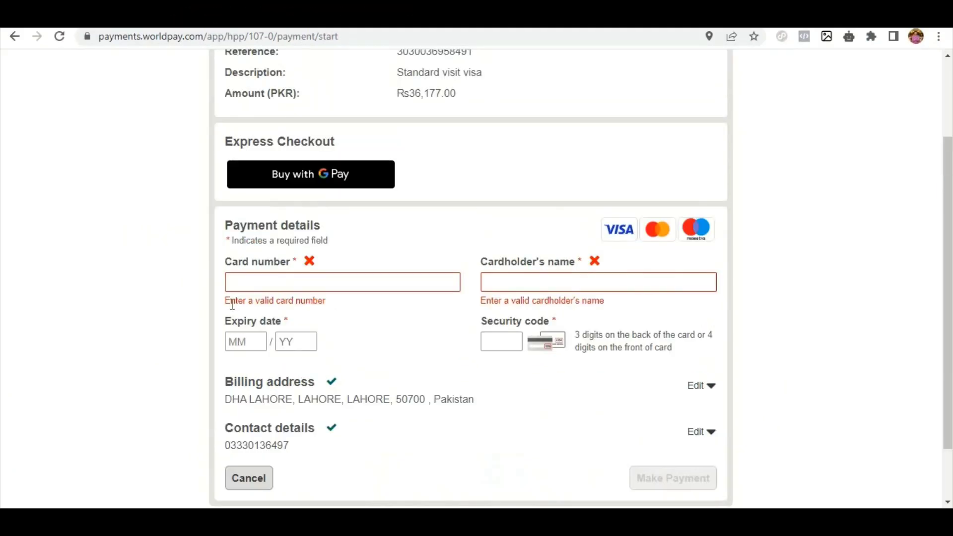
{"action": "scroll", "coordinate": [213, 287], "scroll_direction": "up", "scroll_amount": 2}
{"action": "scroll", "coordinate": [213, 287], "scroll_direction": "down", "scroll_amount": 3}
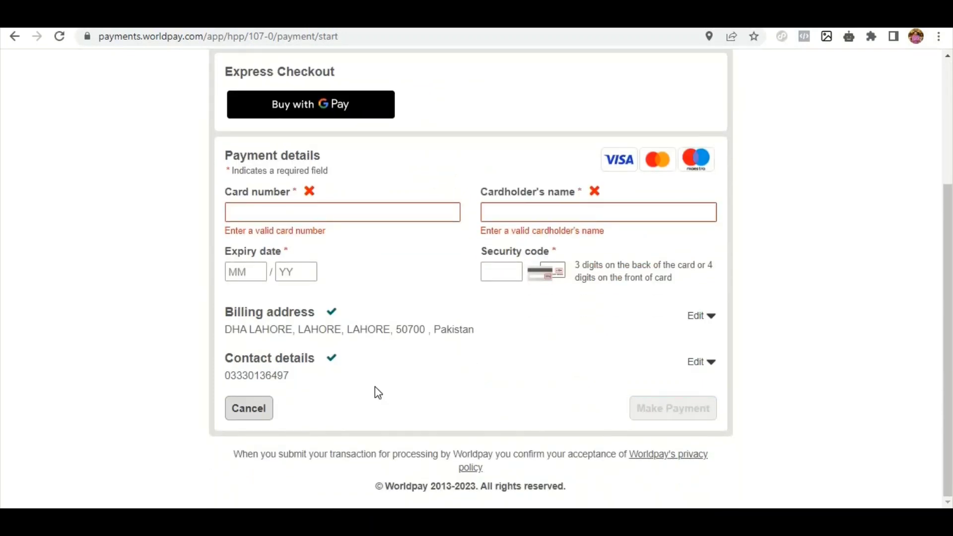
{"action": "scroll", "coordinate": [375, 387], "scroll_direction": "up", "scroll_amount": 4}
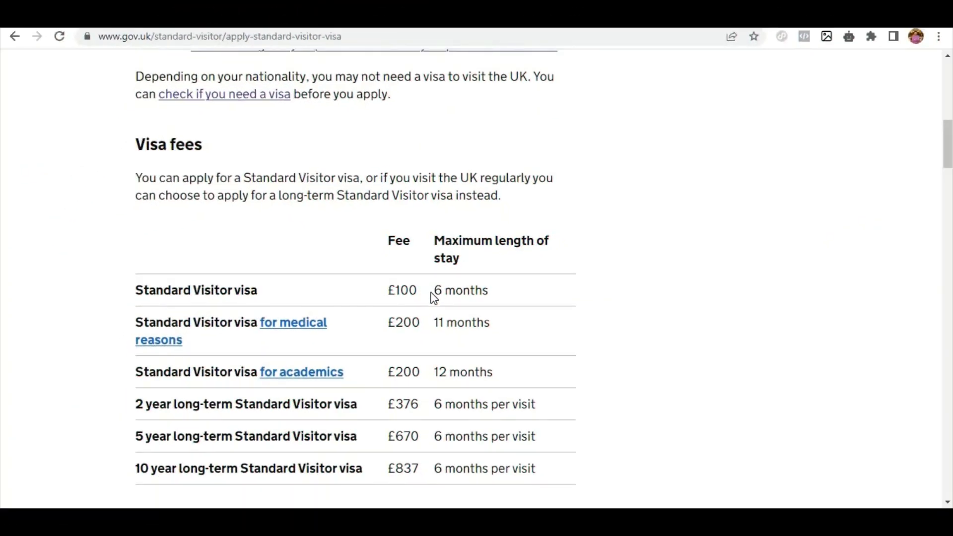
Check the Standard Visitor visa's fee and maximum stay on the GOV.UK fees page against the WorldPay order
{"action": "left_click_drag", "start_coordinate": [435, 291], "coordinate": [509, 294]}
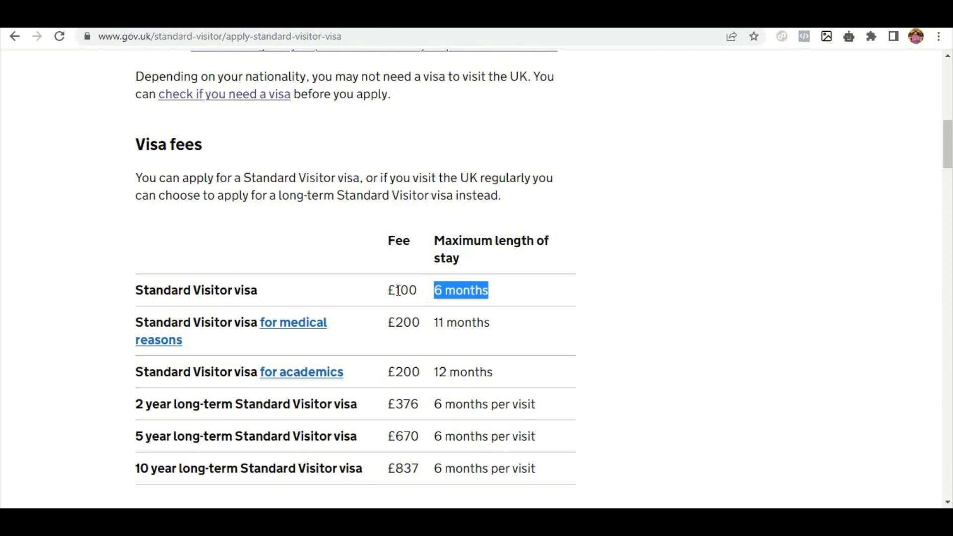
{"action": "scroll", "coordinate": [316, 284], "scroll_direction": "down", "scroll_amount": 1}
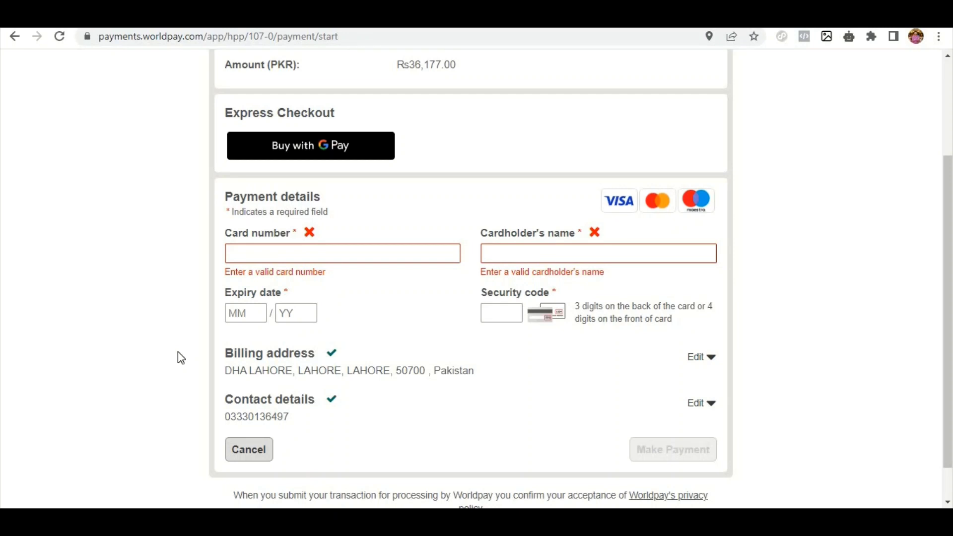
{"action": "scroll", "coordinate": [178, 352], "scroll_direction": "up", "scroll_amount": 3}
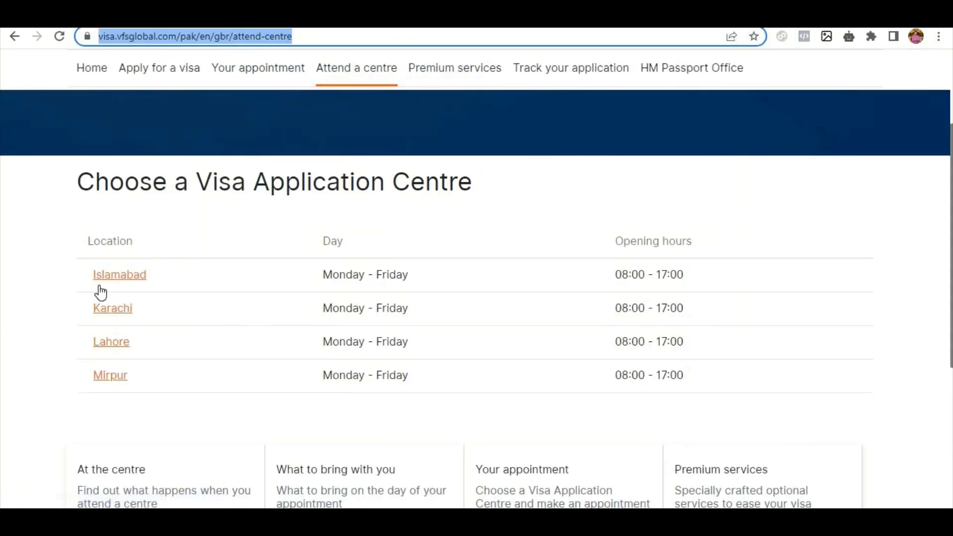
Examine the VFS Global list of UK visa application centres in Pakistan, including their opening days and hours
{"action": "scroll", "coordinate": [132, 293], "scroll_direction": "up", "scroll_amount": 3}
{"action": "scroll", "coordinate": [136, 288], "scroll_direction": "up", "scroll_amount": 1}
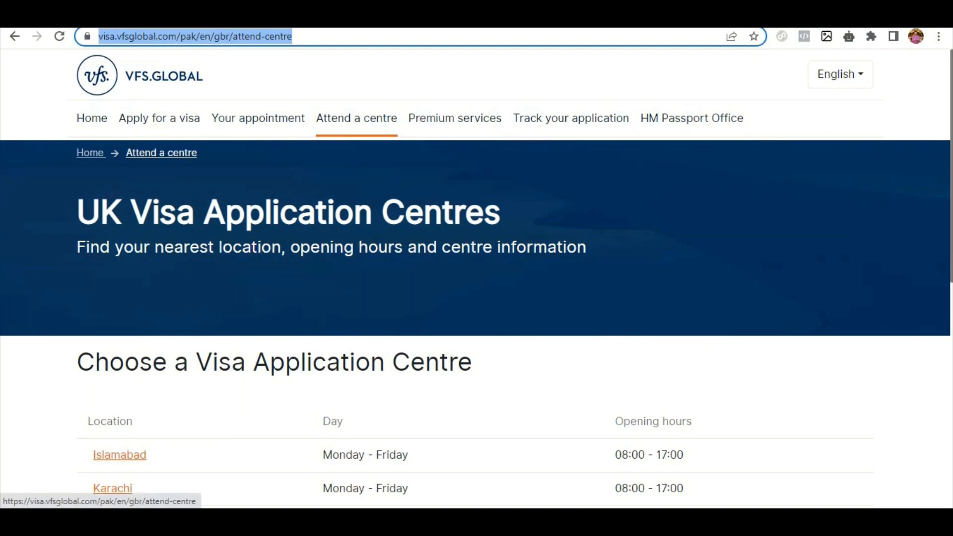
{"action": "scroll", "coordinate": [45, 203], "scroll_direction": "down", "scroll_amount": 2}
{"action": "scroll", "coordinate": [43, 198], "scroll_direction": "down", "scroll_amount": 1}
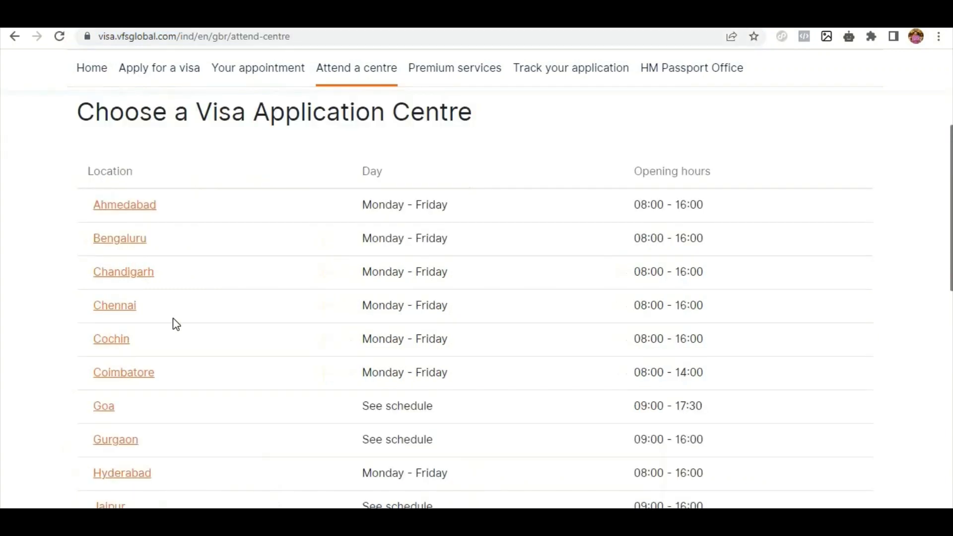
Examine the VFS Global list of UK visa application centres in India, including their opening days and hours
{"action": "scroll", "coordinate": [294, 279], "scroll_direction": "up", "scroll_amount": 5}
{"action": "scroll", "coordinate": [268, 294], "scroll_direction": "down", "scroll_amount": 4}
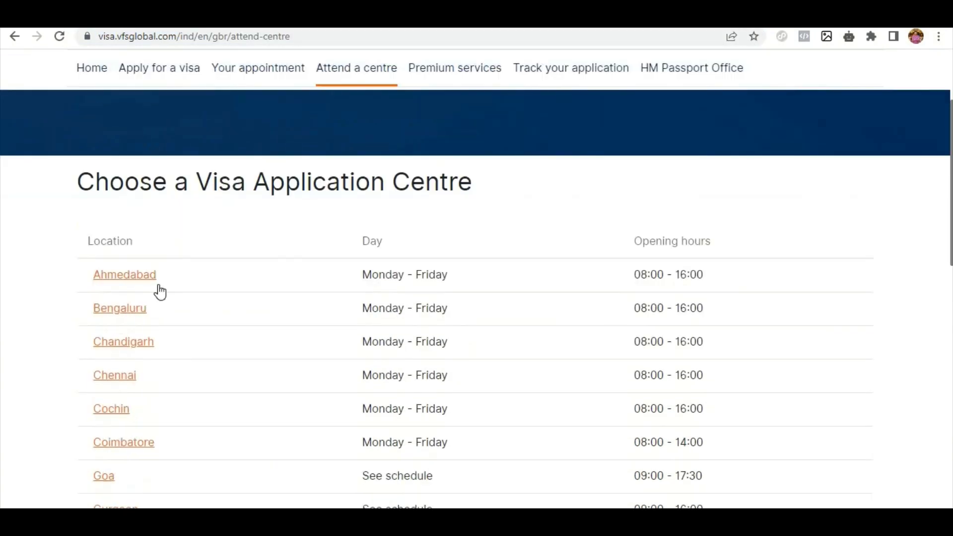
{"action": "scroll", "coordinate": [173, 295], "scroll_direction": "down", "scroll_amount": 1}
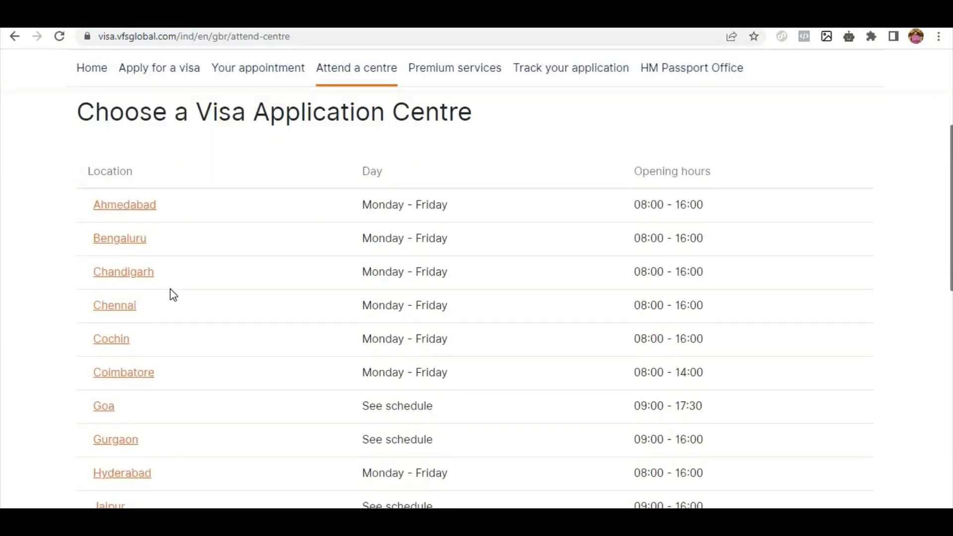
{"action": "scroll", "coordinate": [173, 295], "scroll_direction": "down", "scroll_amount": 4}
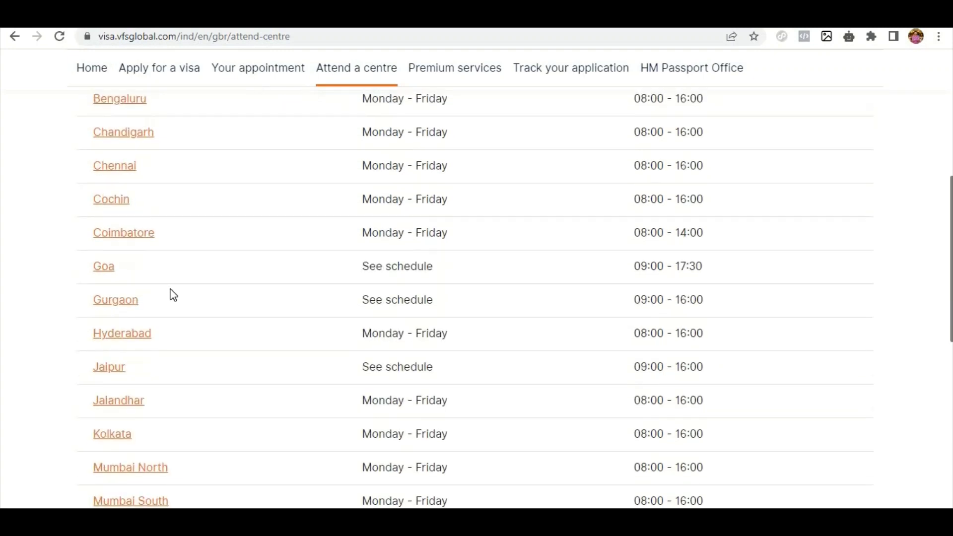
{"action": "scroll", "coordinate": [173, 295], "scroll_direction": "down", "scroll_amount": 2}
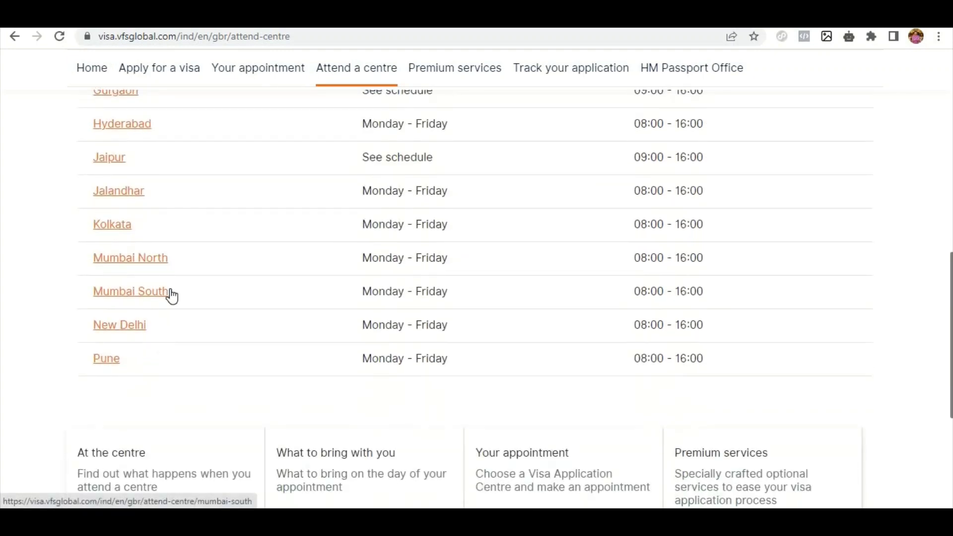
{"action": "scroll", "coordinate": [170, 296], "scroll_direction": "down", "scroll_amount": 1}
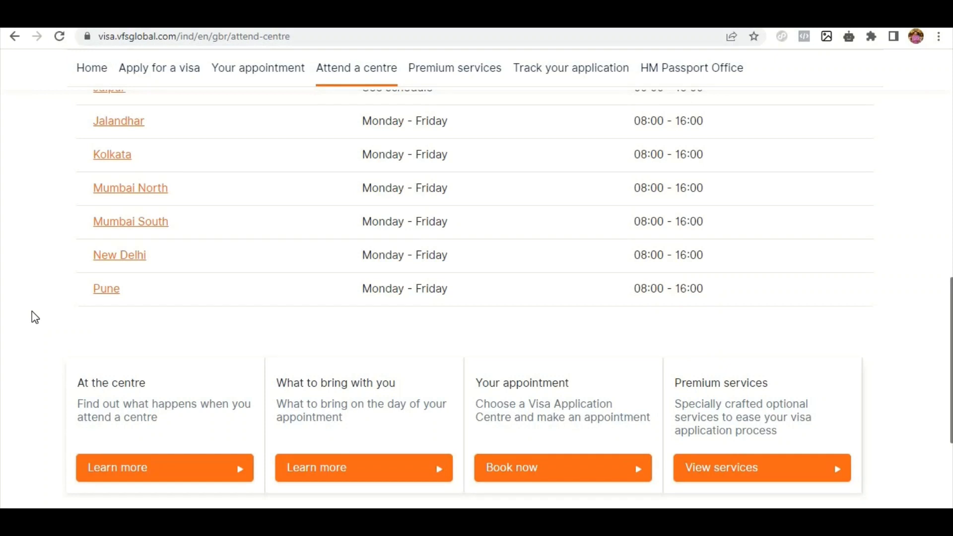
{"action": "scroll", "coordinate": [32, 312], "scroll_direction": "up", "scroll_amount": 1}
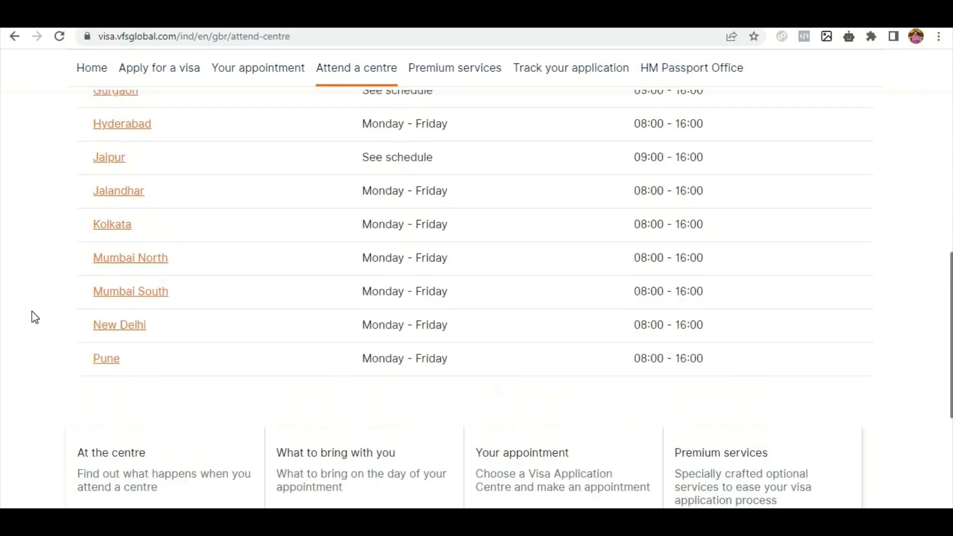
{"action": "scroll", "coordinate": [32, 311], "scroll_direction": "up", "scroll_amount": 1}
{"action": "scroll", "coordinate": [32, 312], "scroll_direction": "up", "scroll_amount": 1}
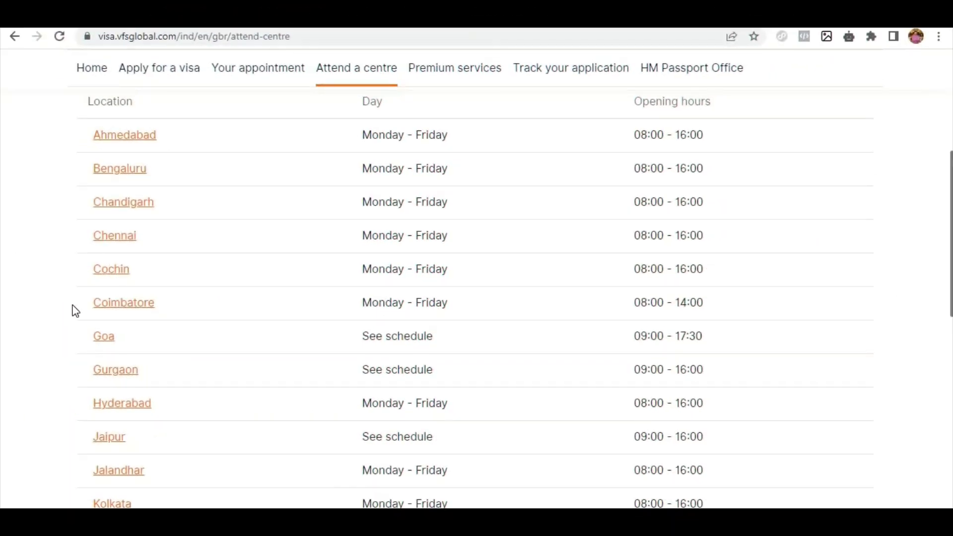
{"action": "scroll", "coordinate": [75, 311], "scroll_direction": "down", "scroll_amount": 4}
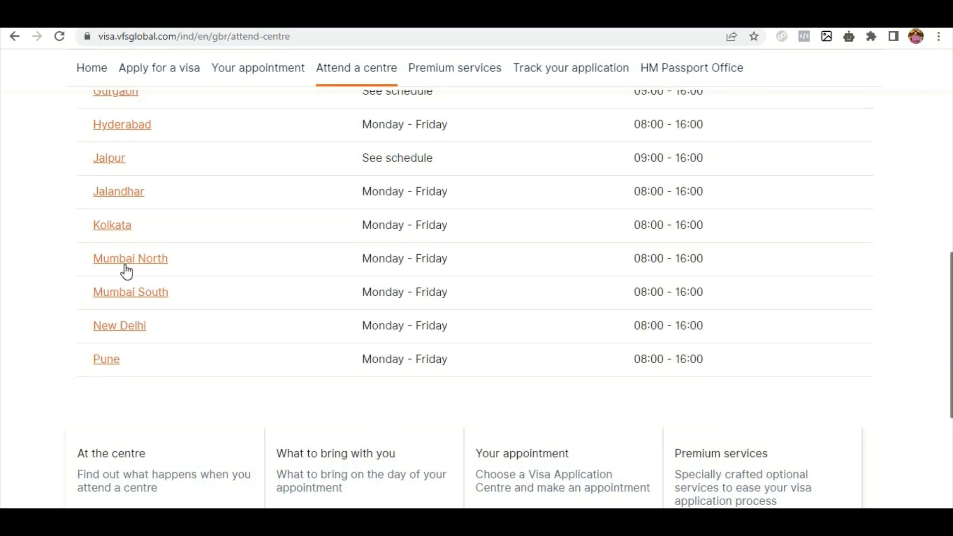
{"action": "scroll", "coordinate": [125, 270], "scroll_direction": "up", "scroll_amount": 8}
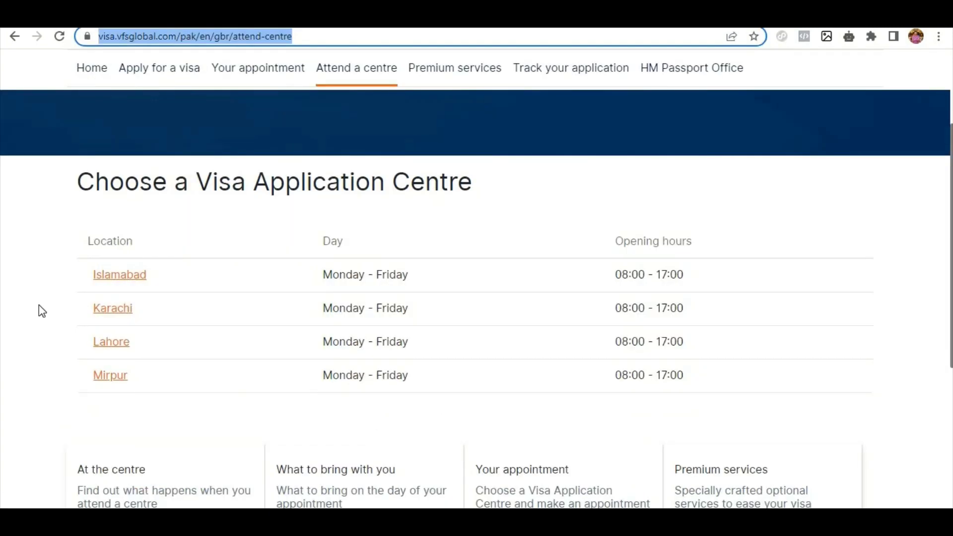
Return to the VFS Global page for Pakistan and review its visa application centre locations again
{"action": "scroll", "coordinate": [39, 311], "scroll_direction": "up", "scroll_amount": 3}
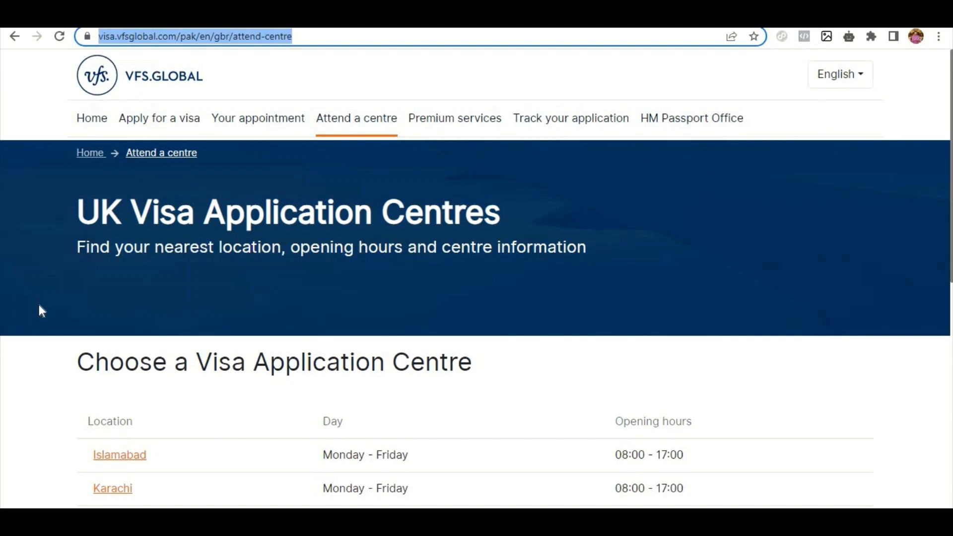
{"action": "scroll", "coordinate": [32, 300], "scroll_direction": "down", "scroll_amount": 4}
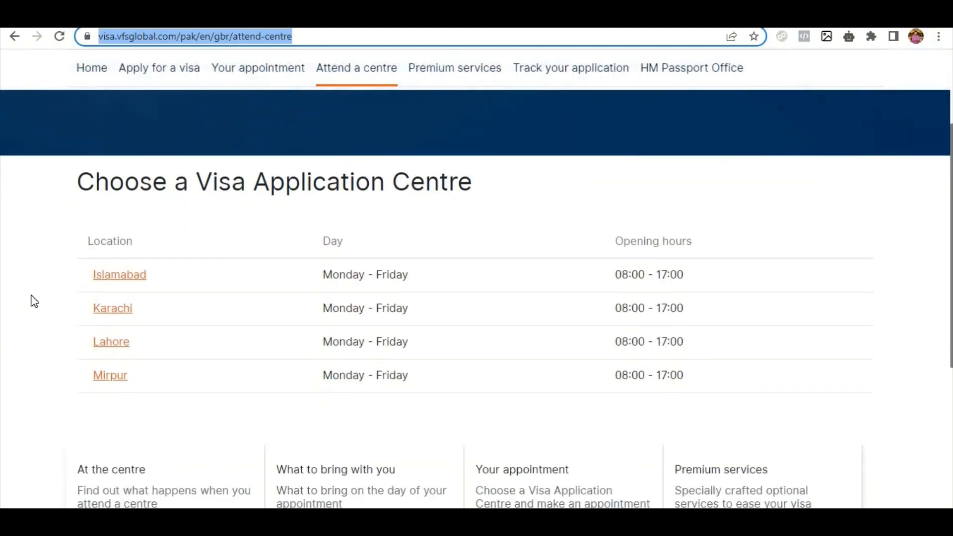
{"action": "scroll", "coordinate": [23, 338], "scroll_direction": "up", "scroll_amount": 4}
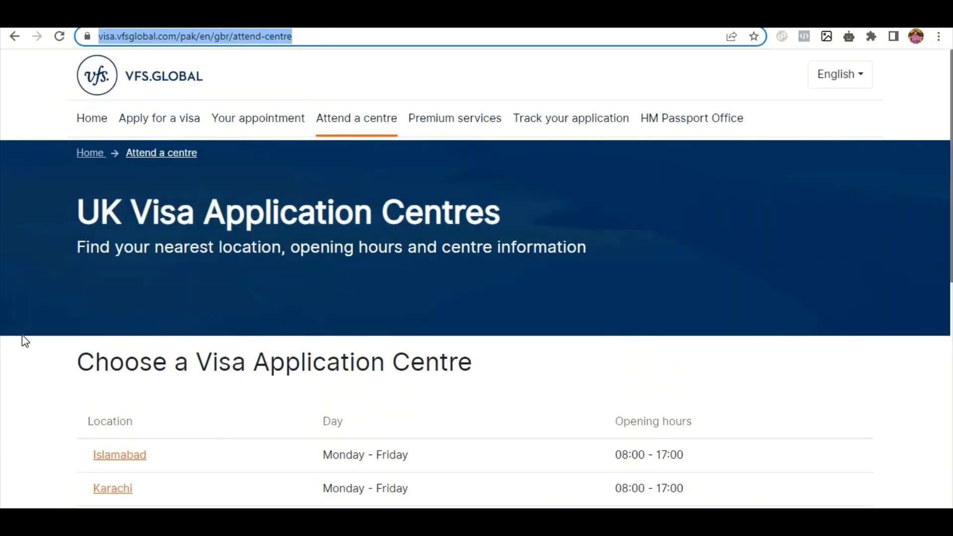